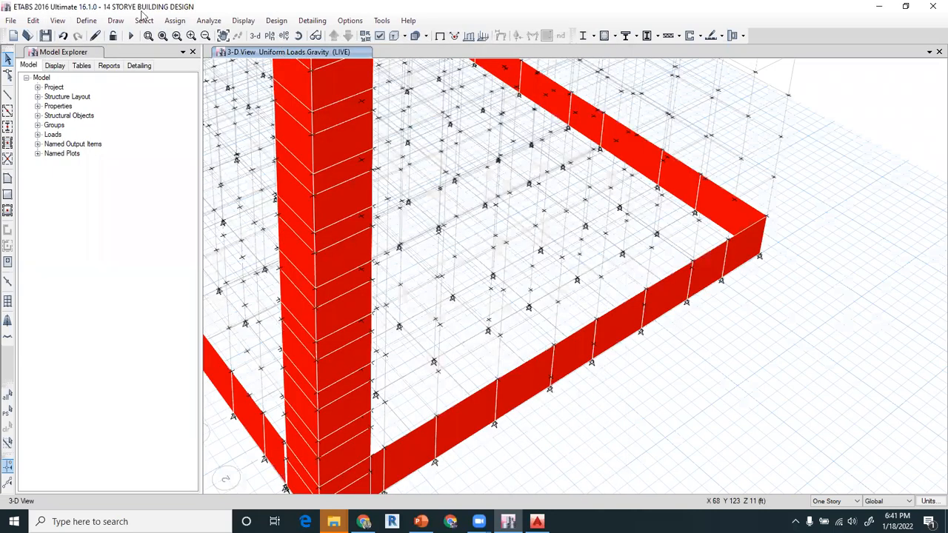
- Show the plan view of the G.FLOOR story
left_click(144, 20)
mouse_move(186, 50)
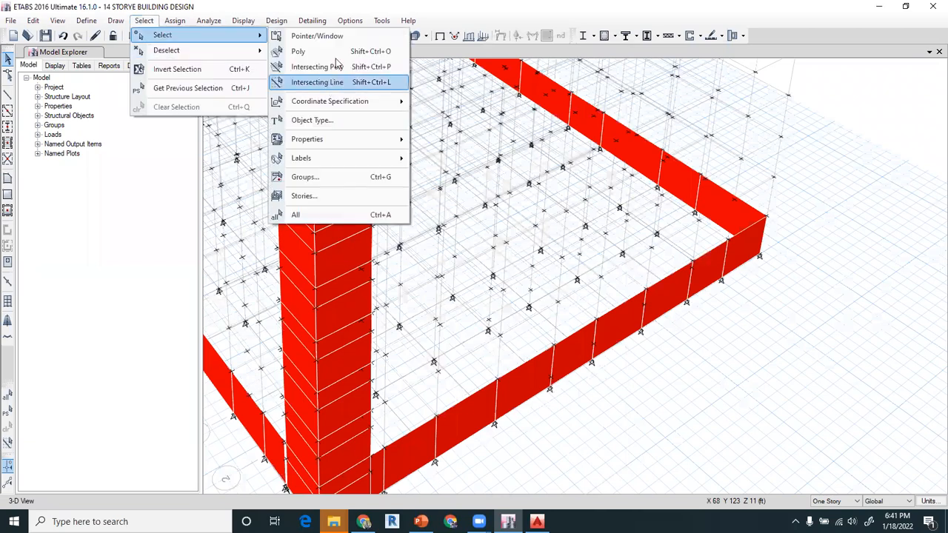
left_click(363, 5)
left_click(272, 36)
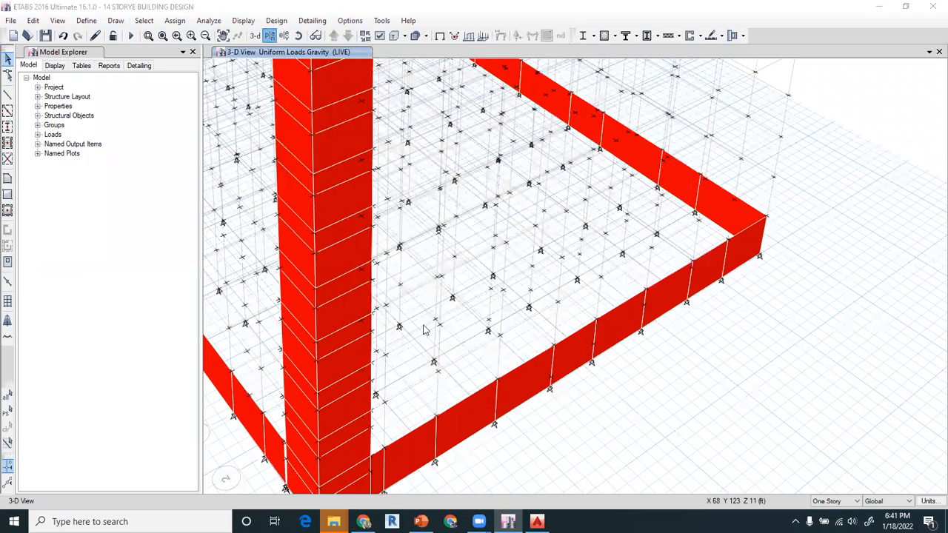
left_click(415, 337)
left_click(421, 402)
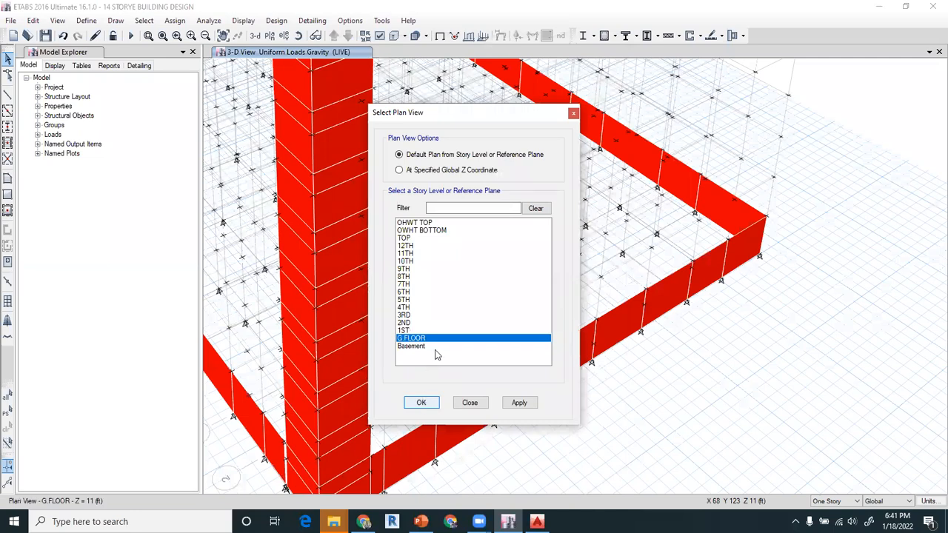
- Select the inner walls of the corner wall boxes at grids J-10 and A-1 and make them invisible
scroll(724, 152, "up", 3)
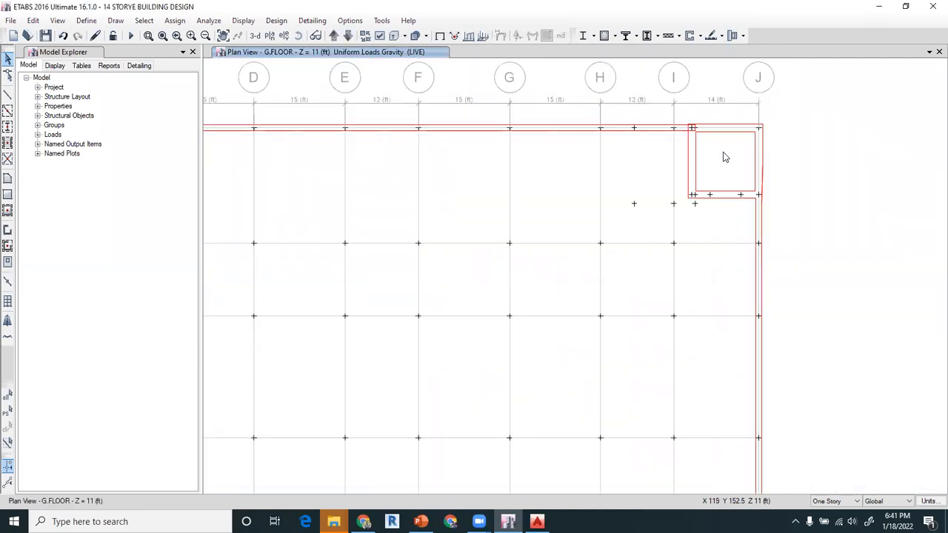
left_click_drag(725, 156, 683, 223)
left_click_drag(752, 176, 718, 239)
scroll(594, 262, "down", 3)
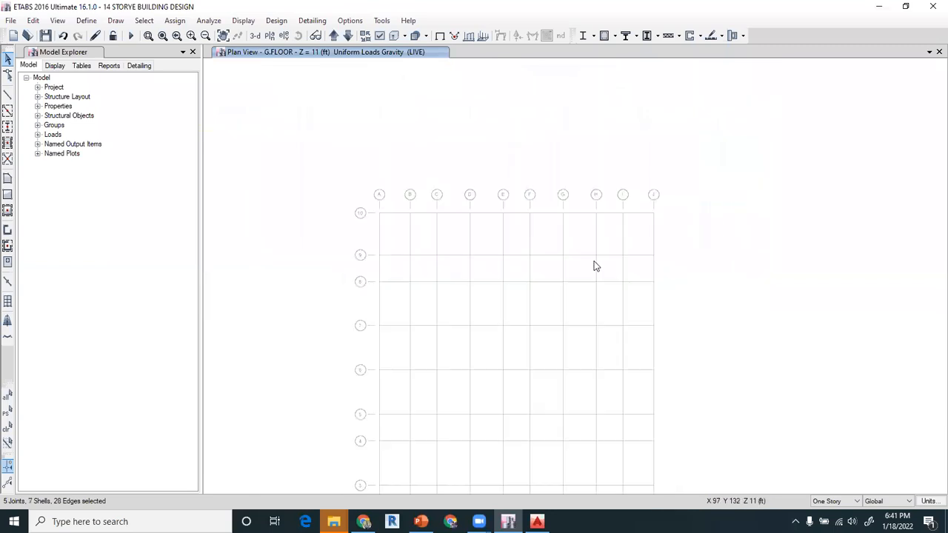
middle_click_drag(517, 314, 585, 143)
scroll(474, 387, "up", 3)
left_click_drag(487, 308, 437, 376)
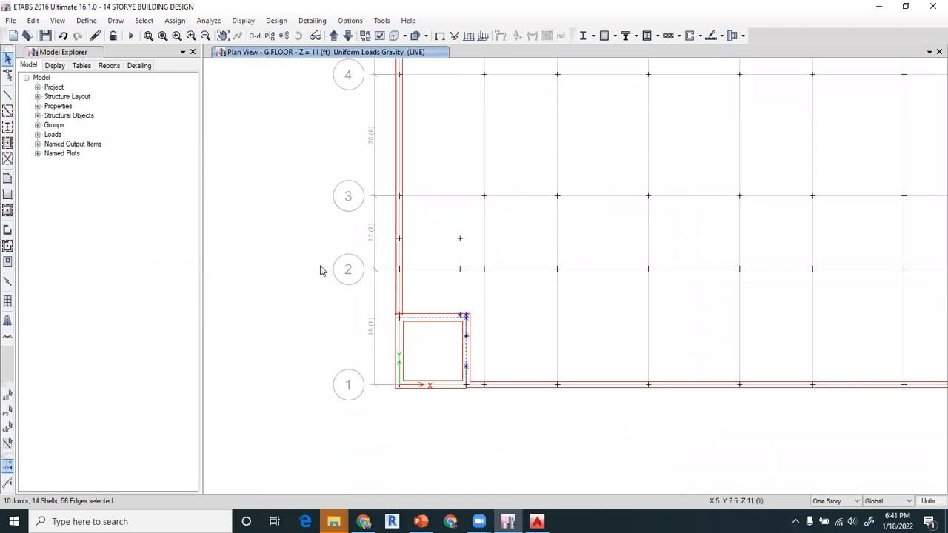
left_click(57, 20)
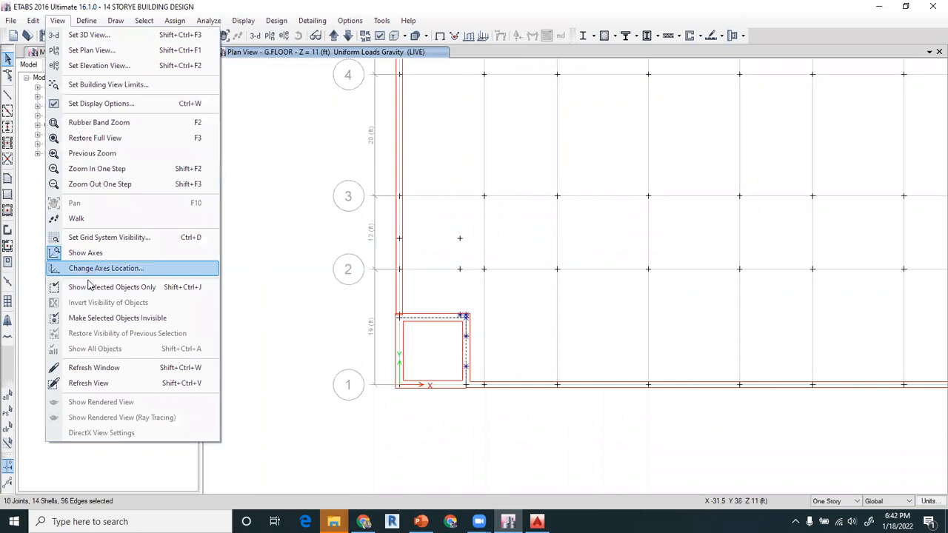
left_click(106, 320)
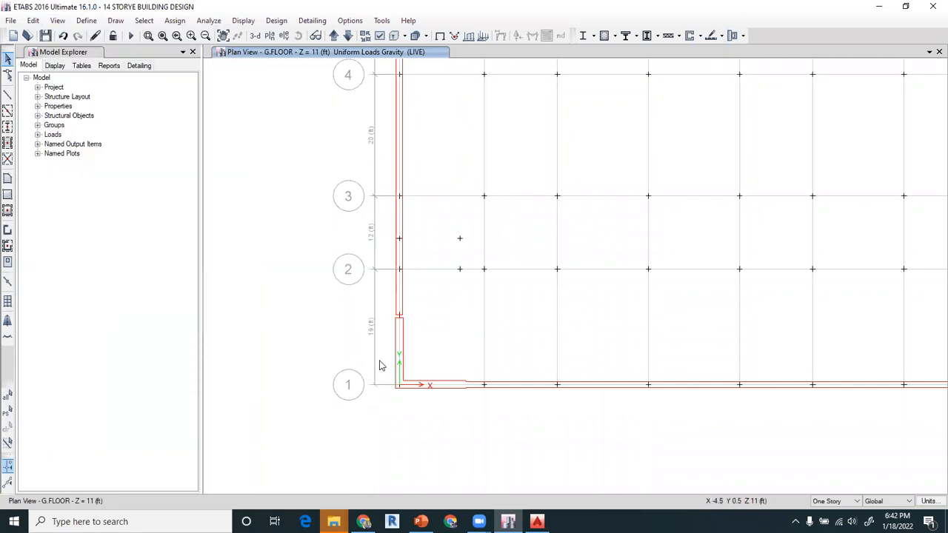
- Turn on the display of the shell local axes in the G.FLOOR plan
scroll(379, 337, "down", 5)
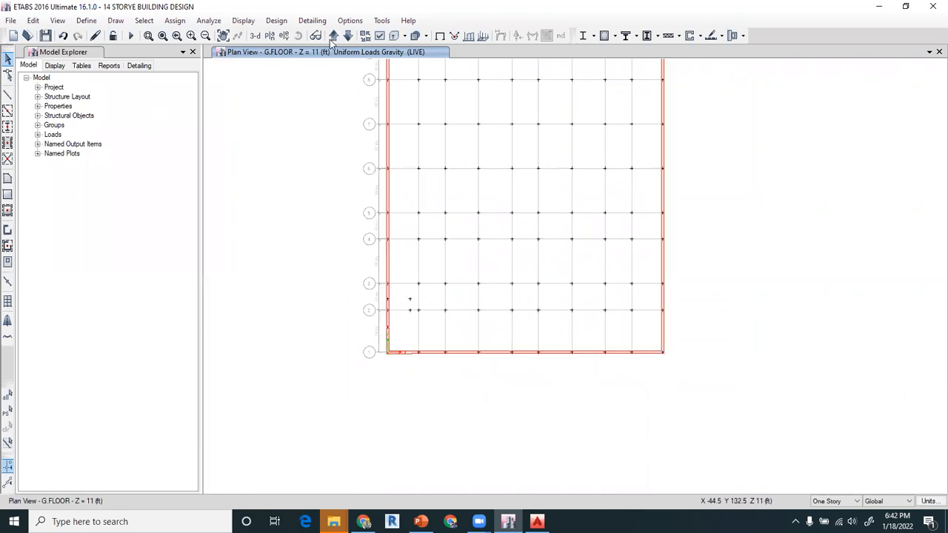
left_click(380, 35)
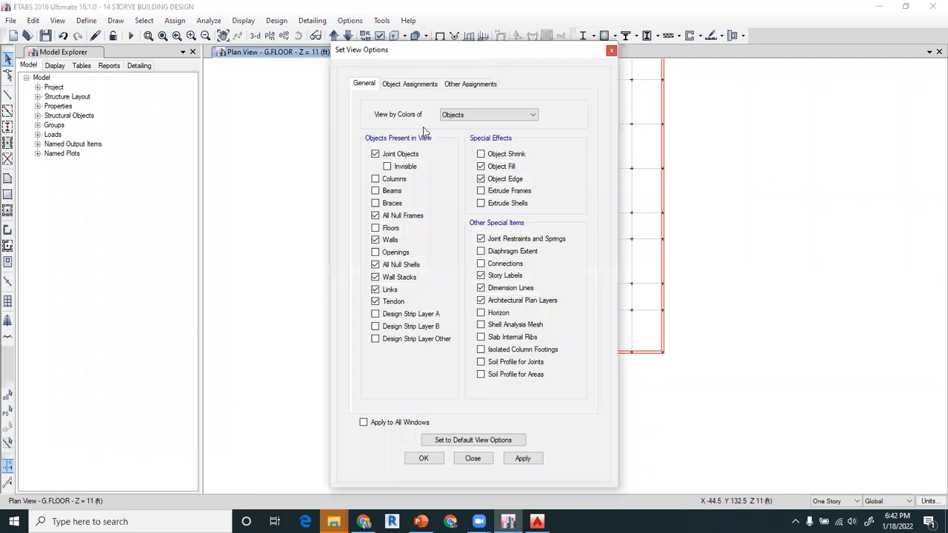
left_click(416, 85)
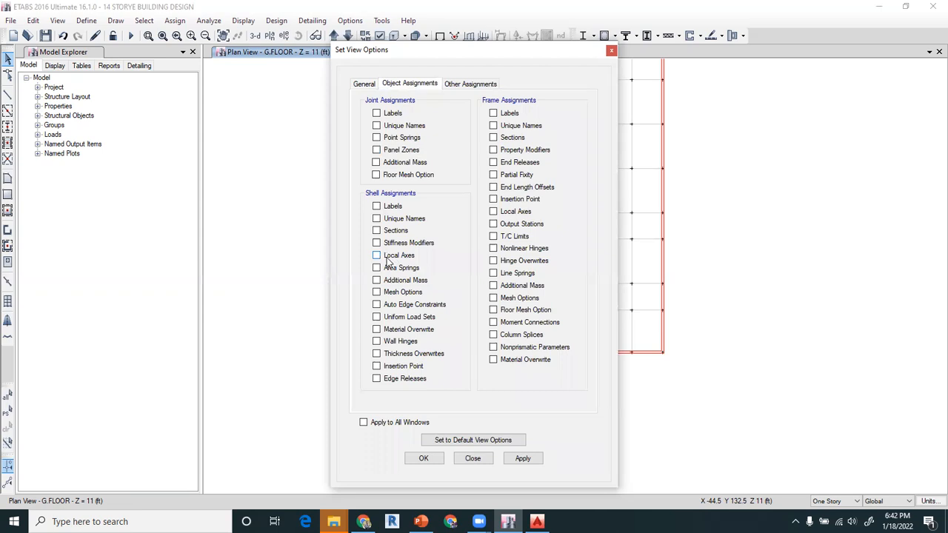
left_click(423, 458)
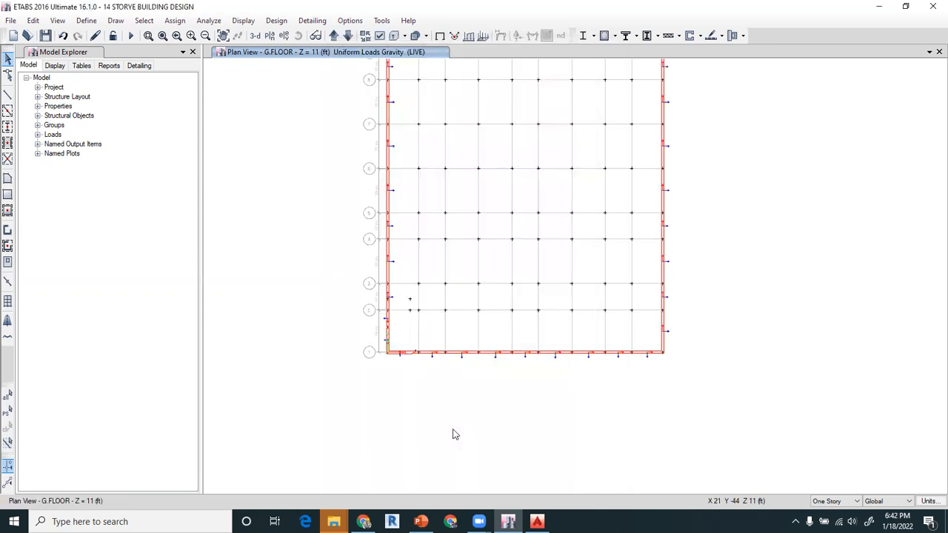
- Examine the direction of the local 3 axes of the perimeter walls, especially along grids A and 10
middle_click_drag(572, 204, 577, 273)
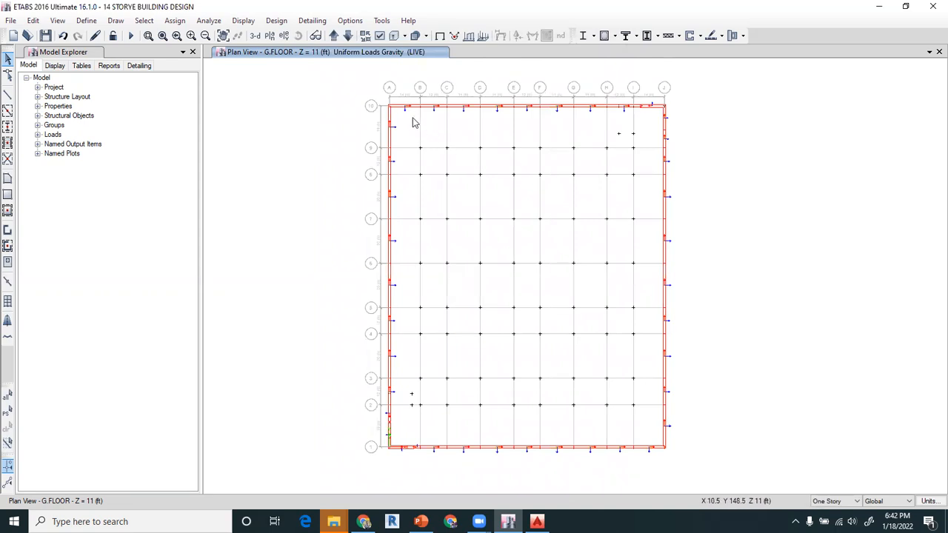
scroll(418, 127, "up", 5)
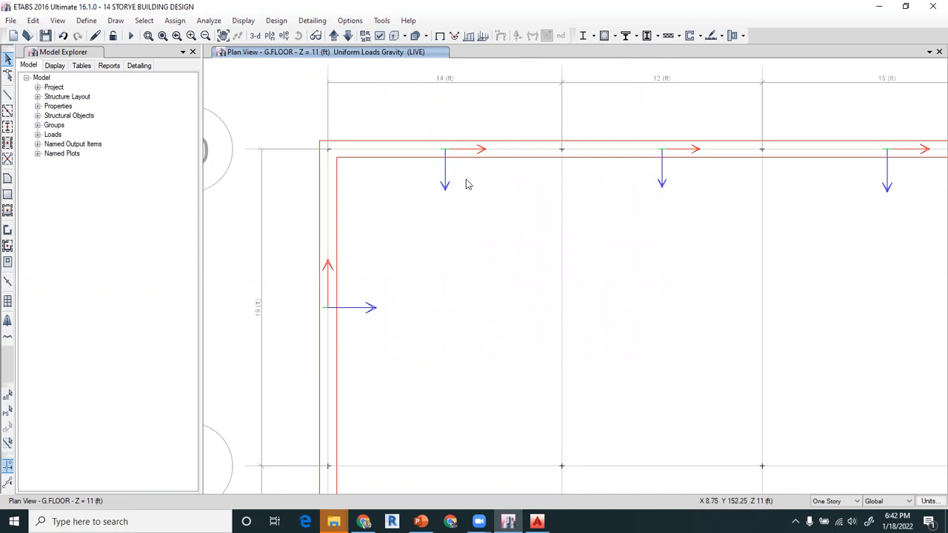
scroll(452, 181, "down", 3)
middle_click_drag(518, 217, 332, 189)
scroll(348, 191, "down", 3)
scroll(311, 174, "up", 2)
scroll(312, 170, "up", 2)
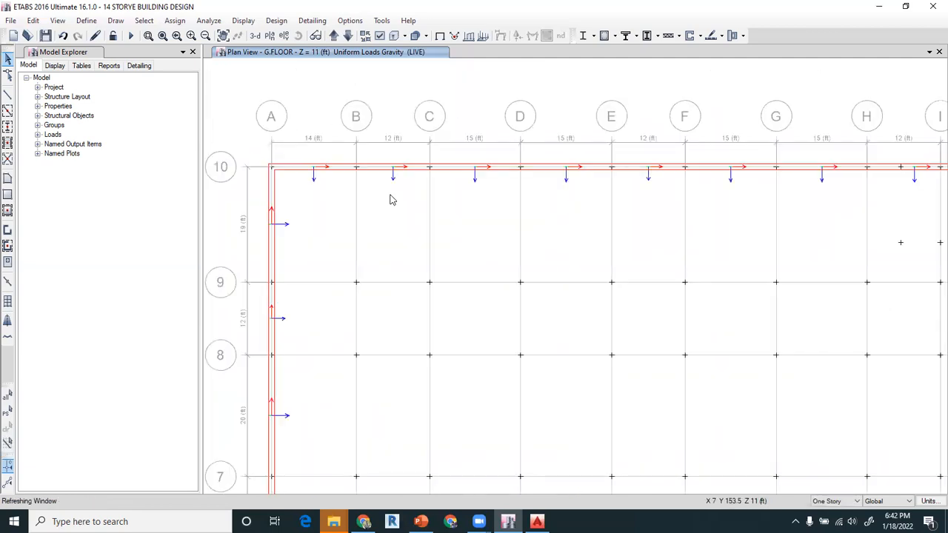
middle_click_drag(694, 220, 462, 218)
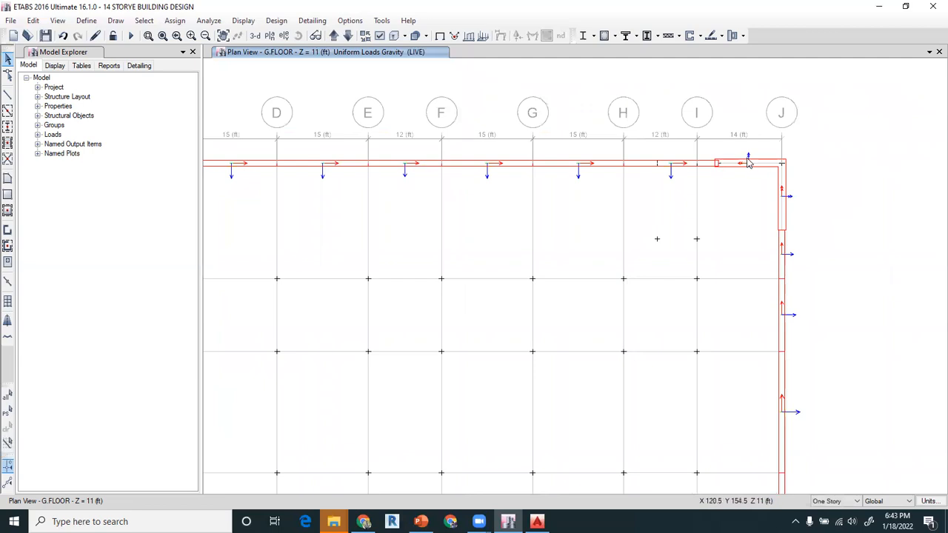
- Select the corner wall on grid 10 beside grid J and all walls along grid J
scroll(768, 166, "up", 2)
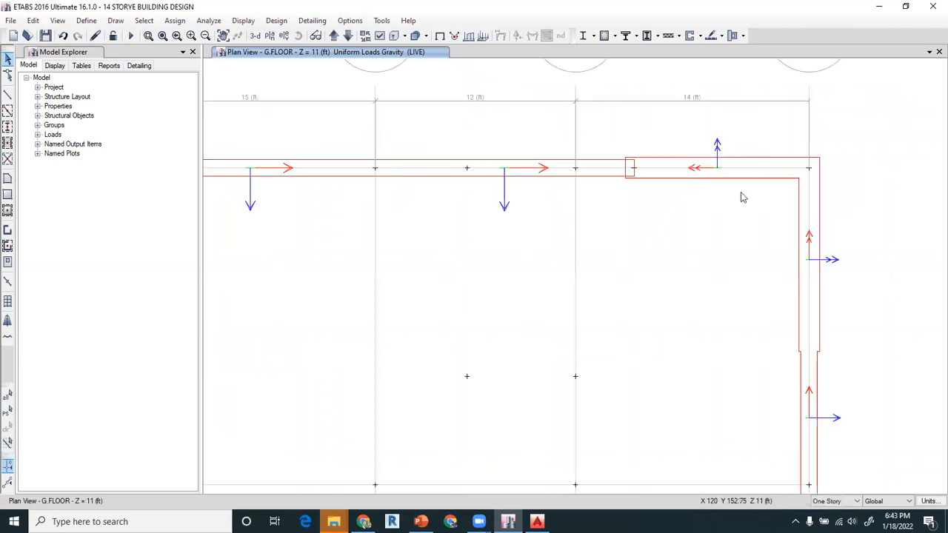
left_click_drag(706, 192, 677, 229)
scroll(665, 163, "down", 3)
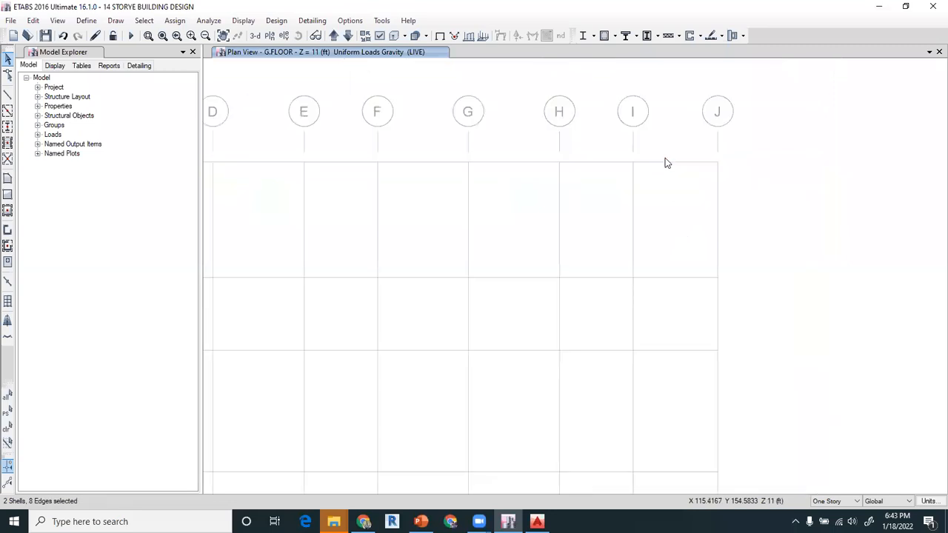
middle_click_drag(646, 240, 535, 176)
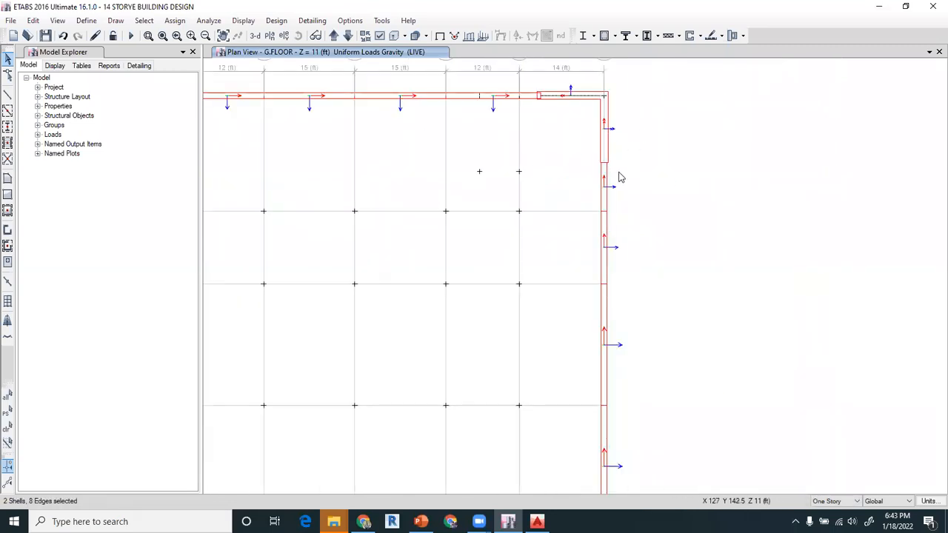
left_click_drag(649, 138, 556, 341)
middle_click_drag(604, 416, 627, 229)
left_click_drag(664, 253, 593, 391)
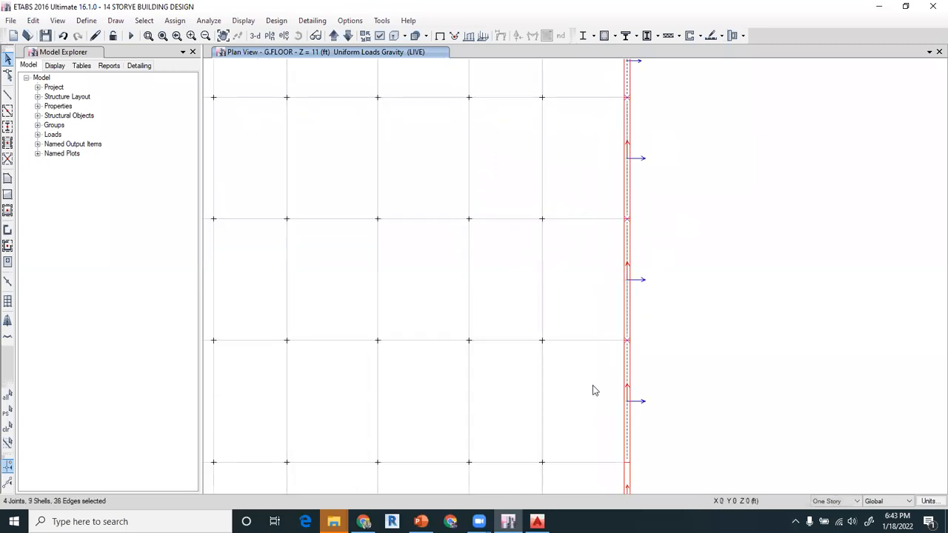
middle_click_drag(582, 407, 590, 186)
left_click_drag(667, 229, 581, 412)
scroll(593, 341, "down", 3)
left_click_drag(646, 356, 599, 424)
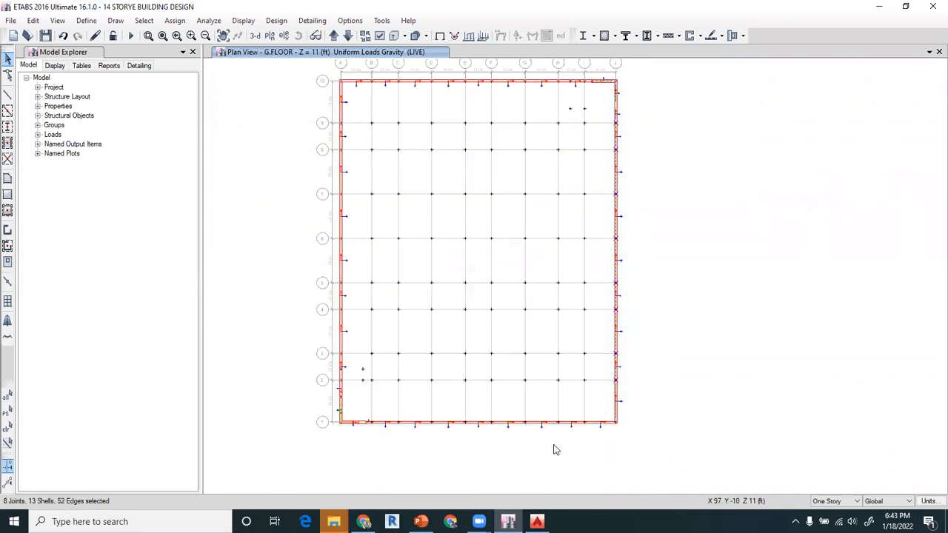
- Add the grid 1 walls and the grid A walls nearest grid 1 to the selection, and reverse the local 3 axis of all selected walls
middle_click_drag(555, 449, 627, 392)
left_click_drag(674, 357, 418, 406)
scroll(413, 320, "up", 2)
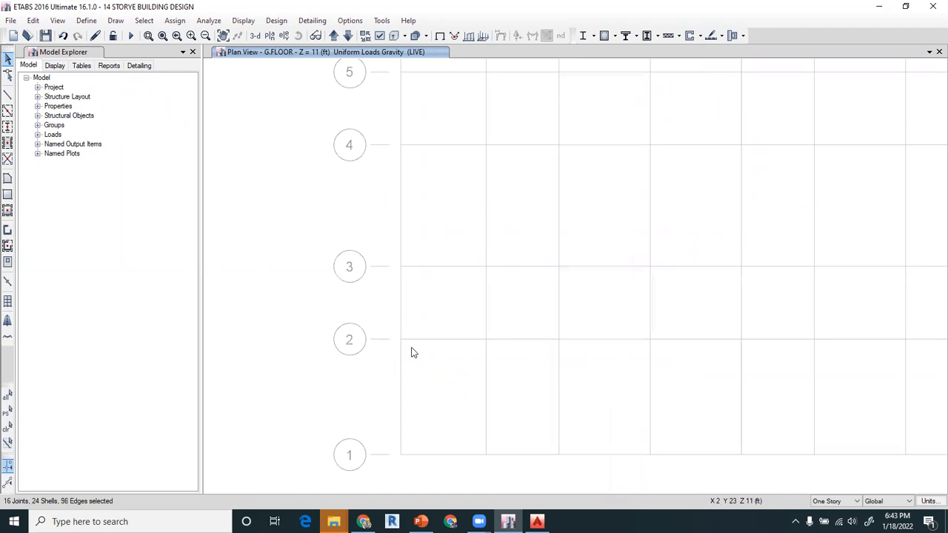
left_click_drag(417, 363, 385, 441)
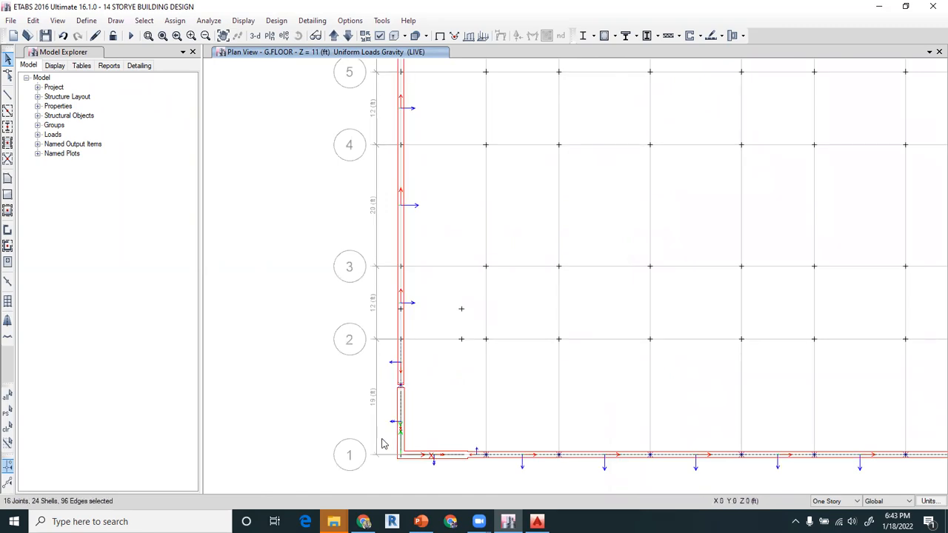
middle_click_drag(489, 212, 489, 402)
scroll(489, 386, "down", 3)
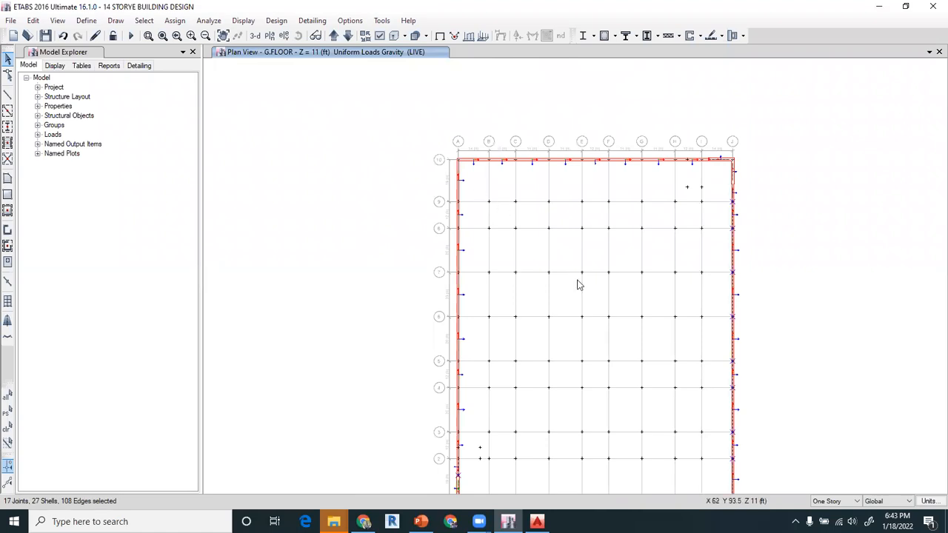
left_click(33, 20)
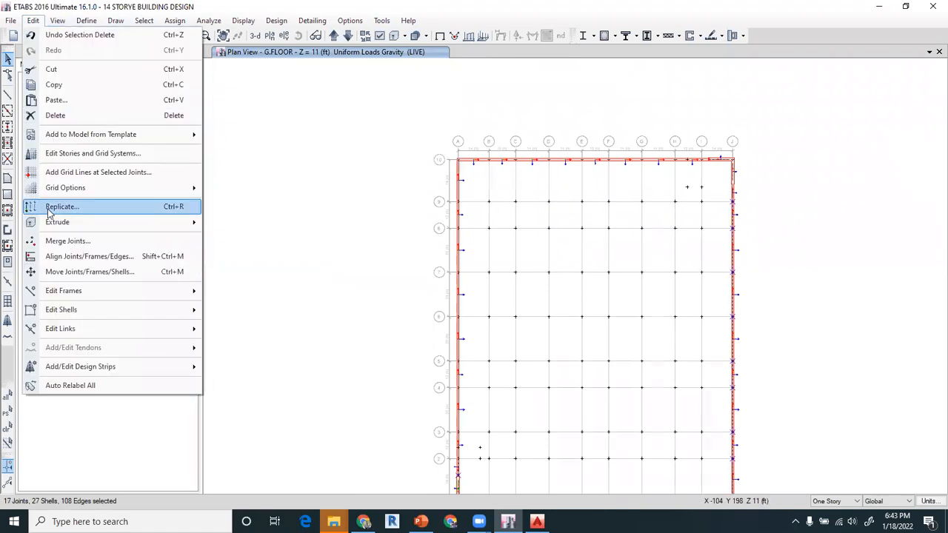
mouse_move(77, 310)
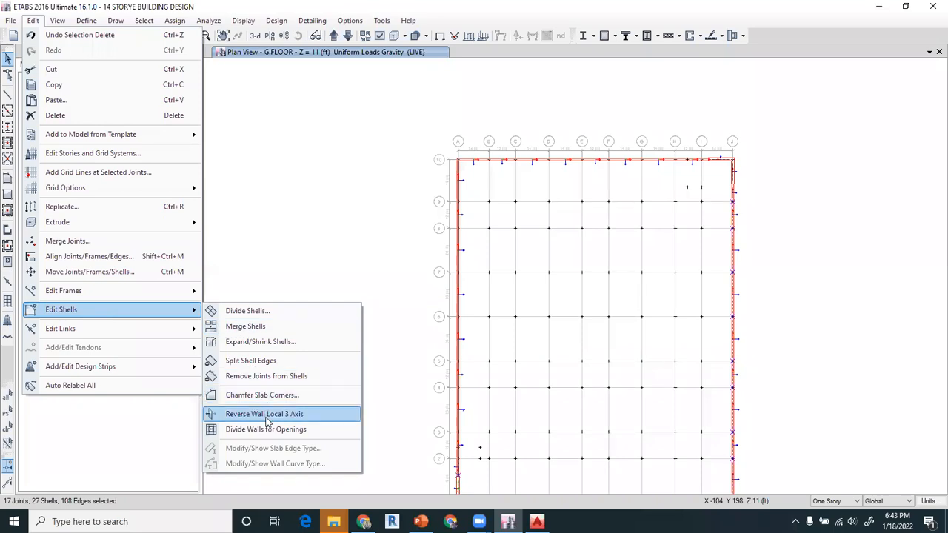
left_click(267, 421)
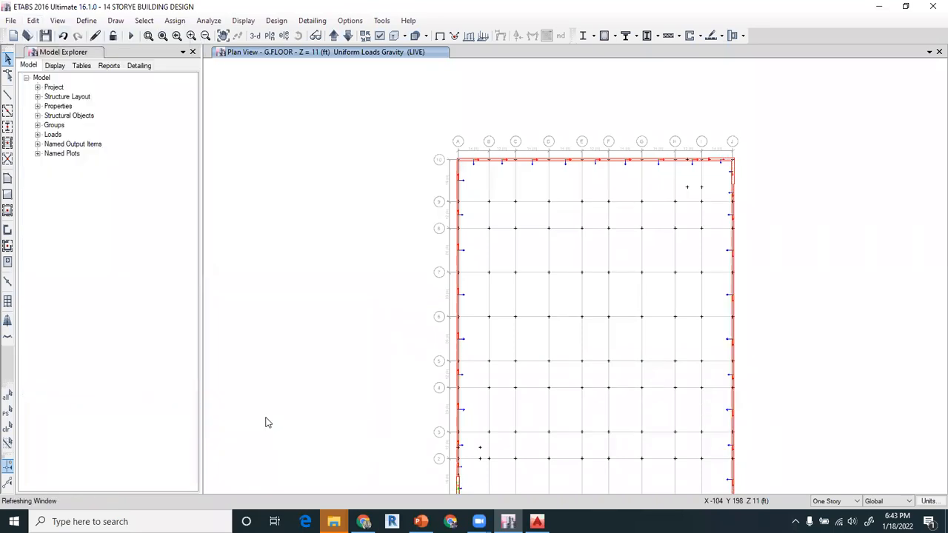
- Check the local 3 axis directions of the perimeter walls on all four sides of the plan
middle_click_drag(546, 363, 472, 256)
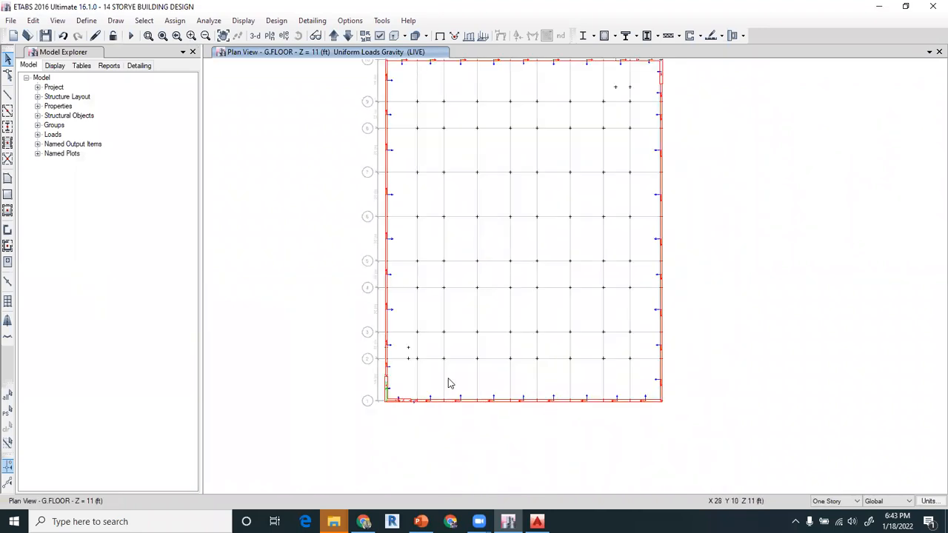
middle_click_drag(534, 159, 540, 214)
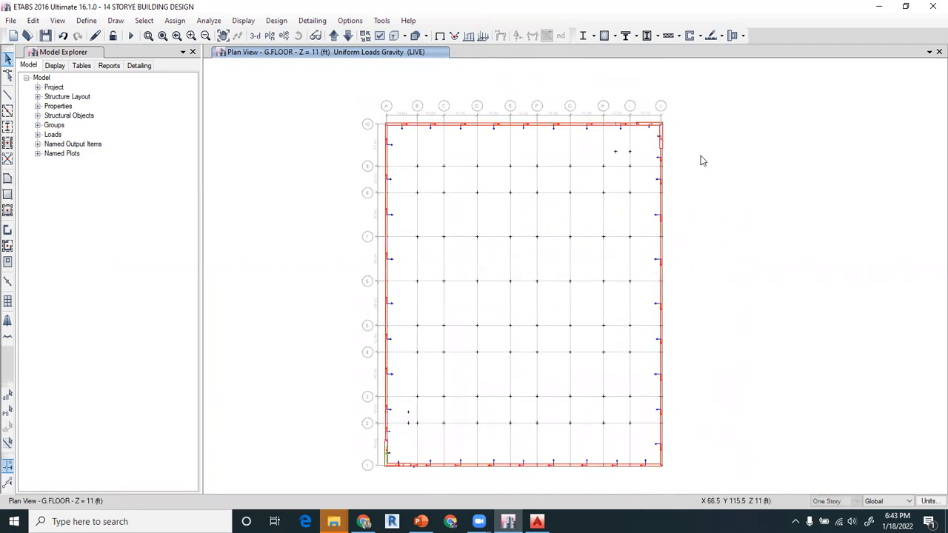
scroll(594, 121, "up", 3)
middle_click_drag(592, 123, 574, 190)
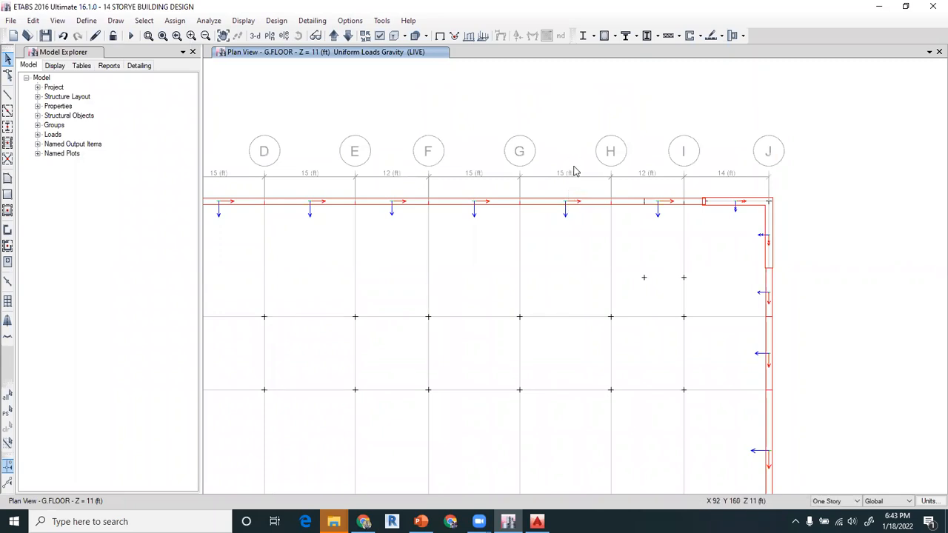
scroll(575, 172, "down", 3)
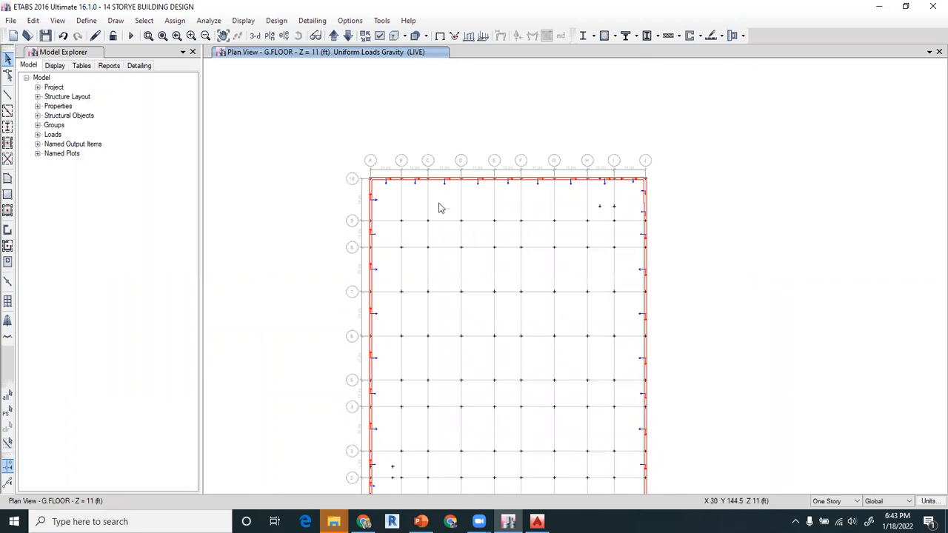
middle_click_drag(466, 214, 464, 188)
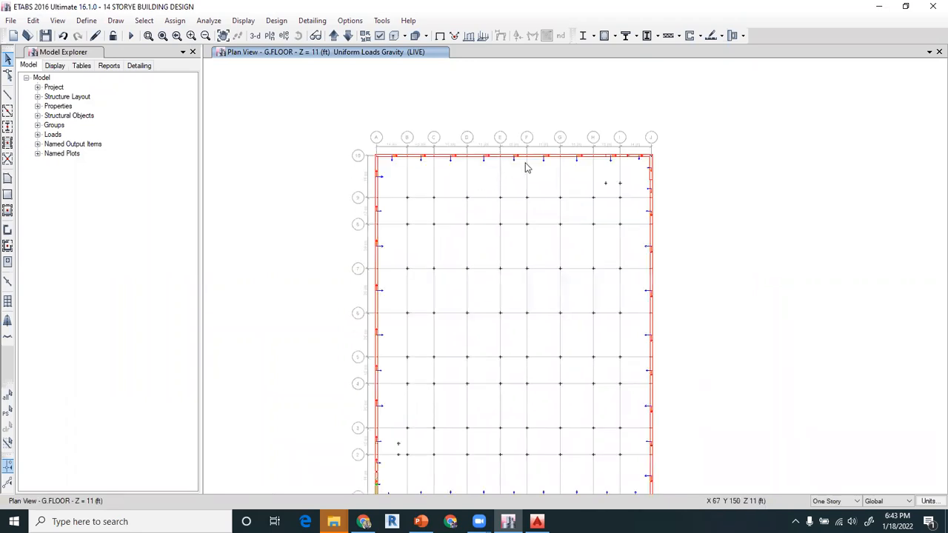
scroll(514, 162, "up", 3)
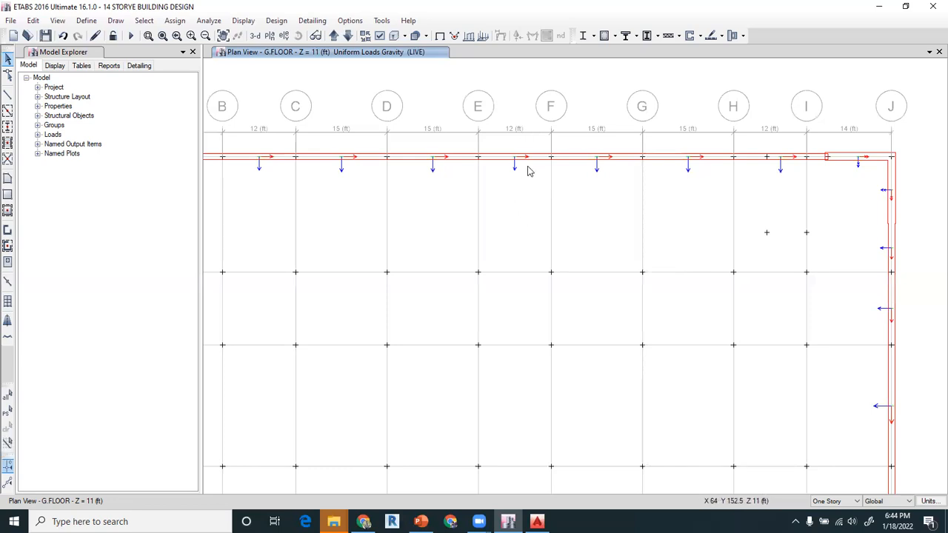
scroll(528, 176, "down", 3)
middle_click_drag(455, 292, 490, 154)
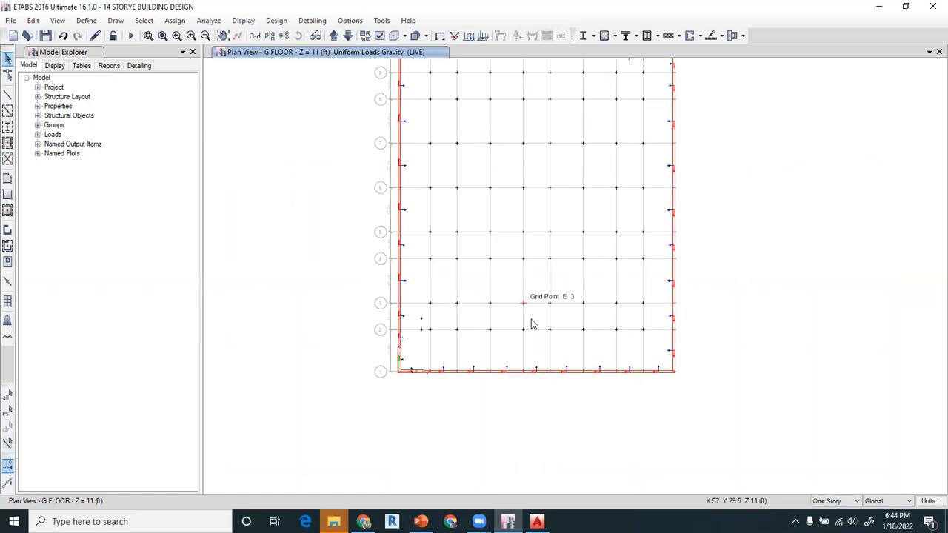
- Select all the perimeter walls on the G.FLOOR plan and open the non-uniform shell load assignment for them
middle_click_drag(550, 240, 565, 325)
left_click_drag(375, 103, 717, 480)
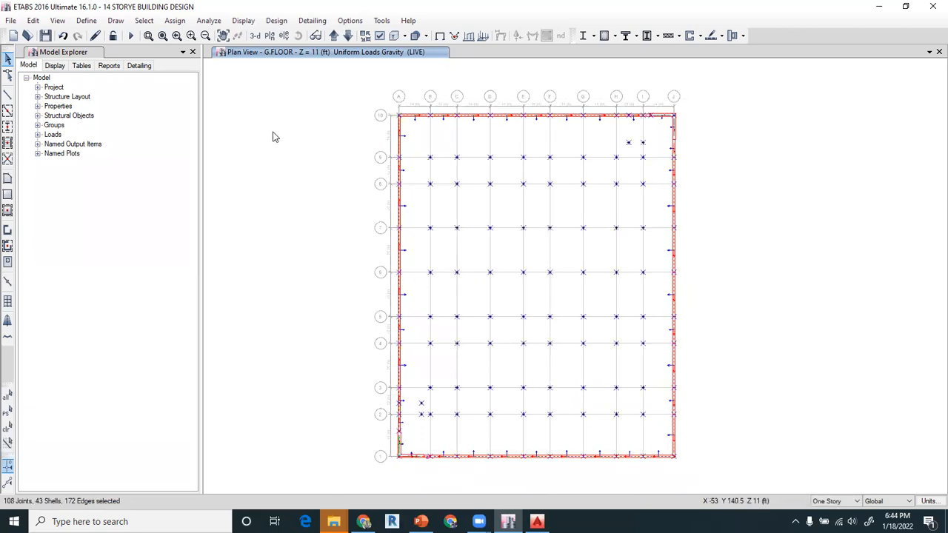
left_click(175, 20)
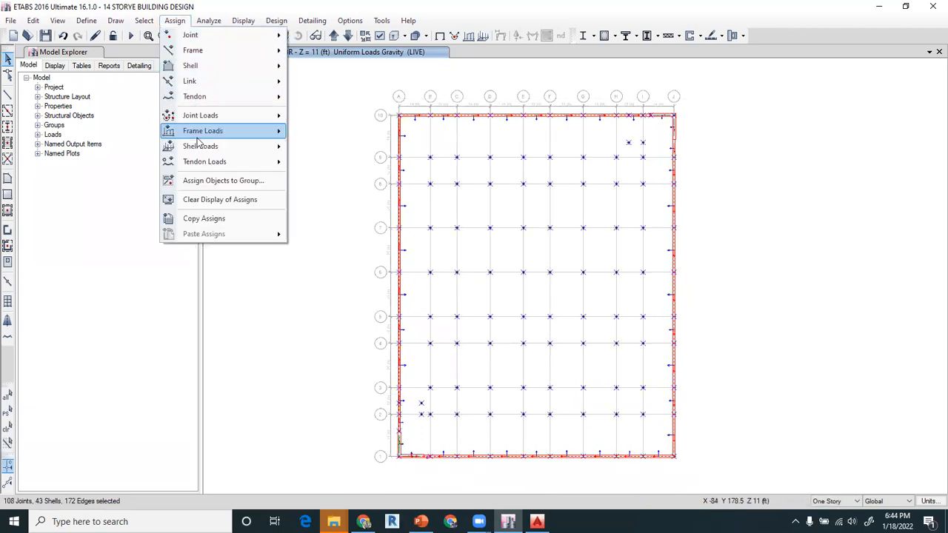
mouse_move(229, 149)
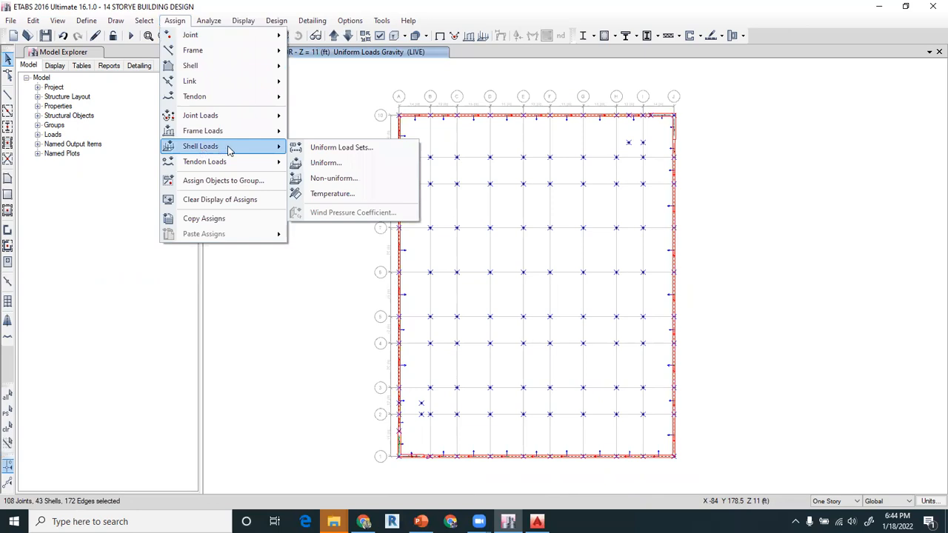
left_click(324, 179)
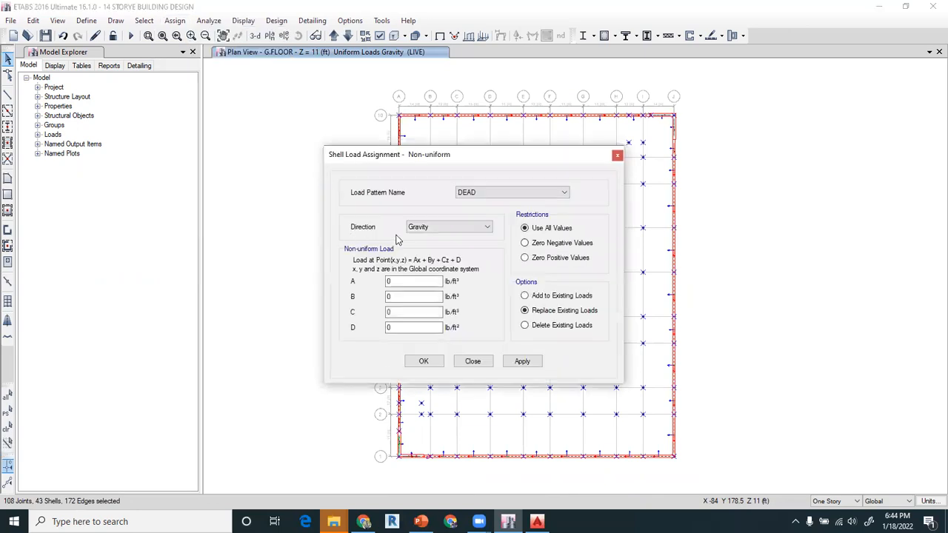
- Set the non-uniform shell load's pattern to SDL and its direction to Local-3
left_click(481, 193)
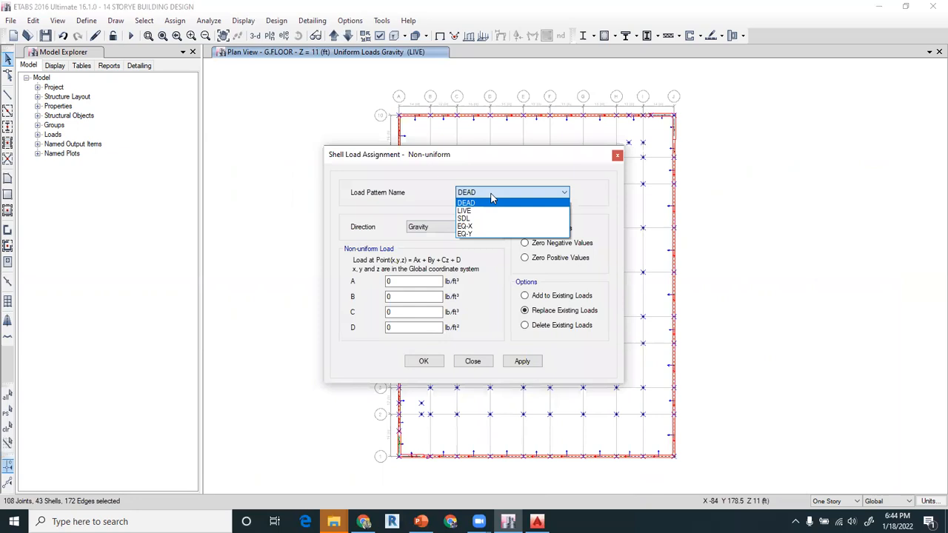
left_click(478, 218)
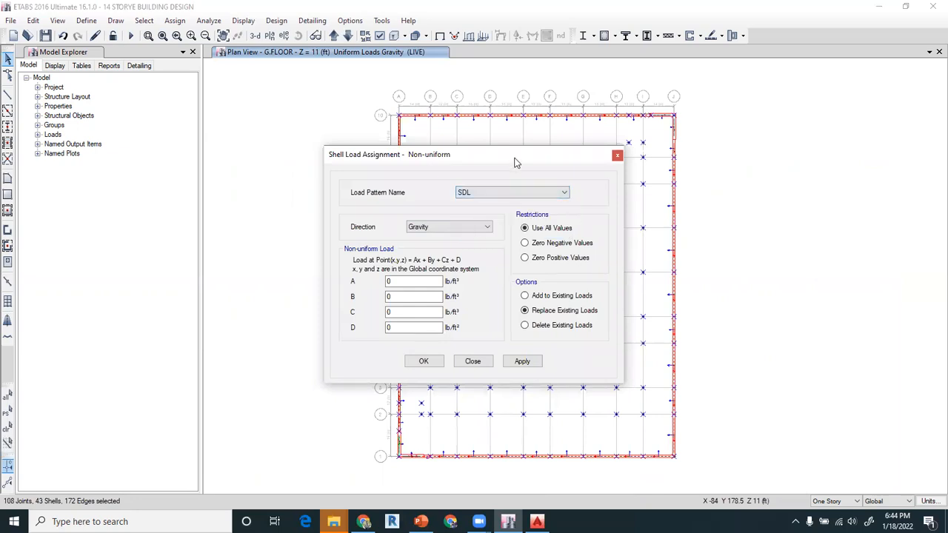
left_click_drag(517, 163, 343, 119)
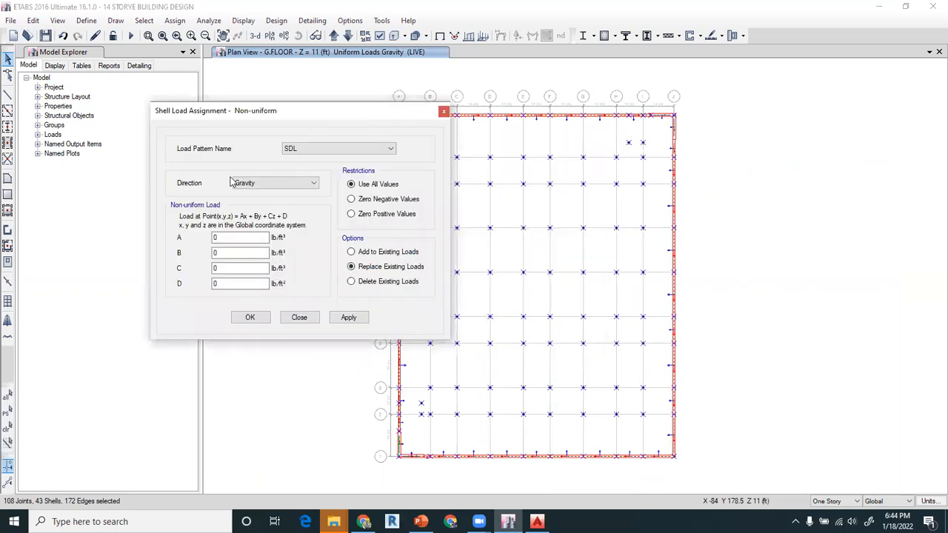
left_click(259, 182)
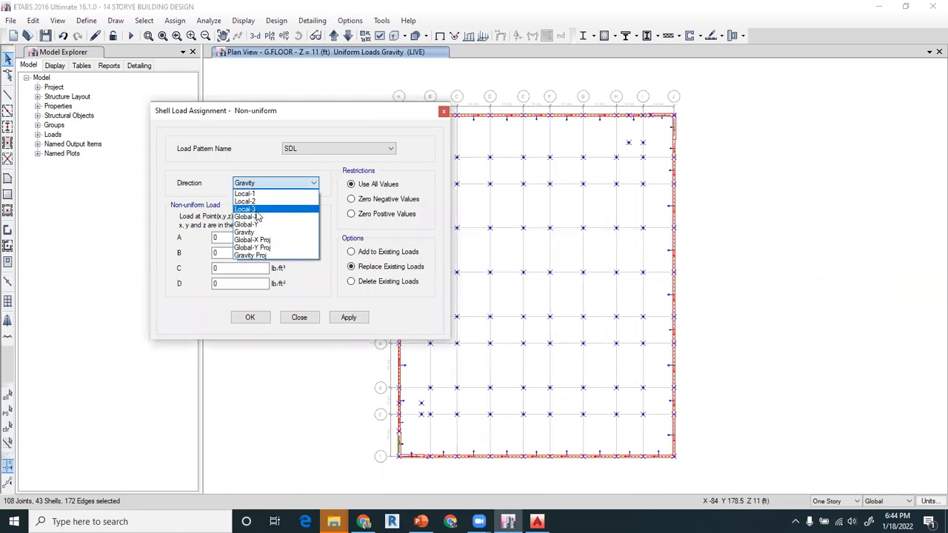
left_click(256, 213)
- Assign the non-uniform load to the selected walls with A and B at 0, C at -120 lb/ft³ and D at 1320 lb/ft², replacing existing loads
left_click(222, 238)
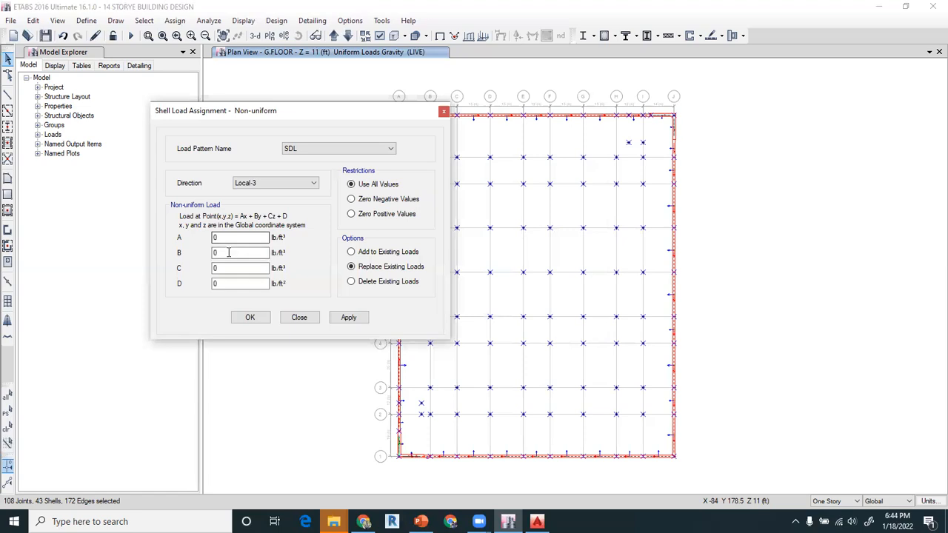
key("Tab")
key("Tab")
key("Tab")
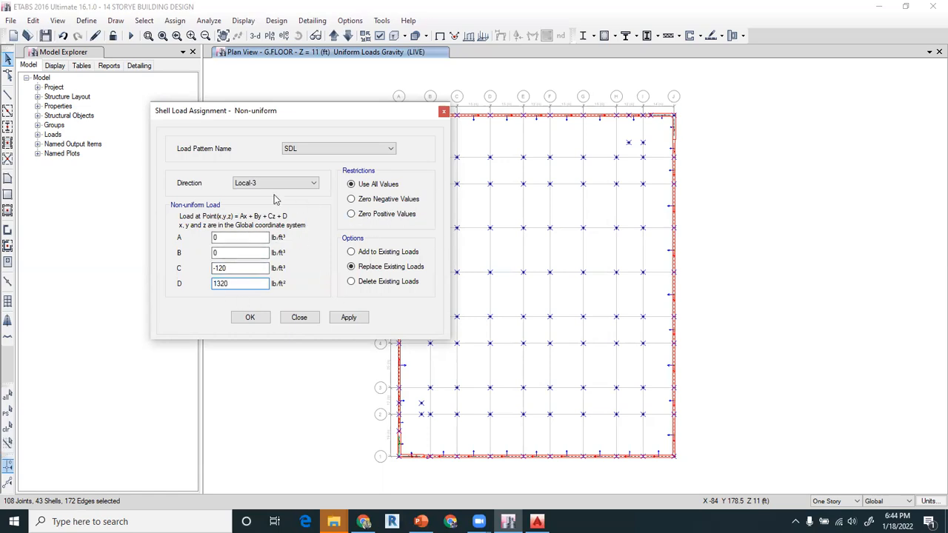
left_click(354, 318)
left_click(249, 317)
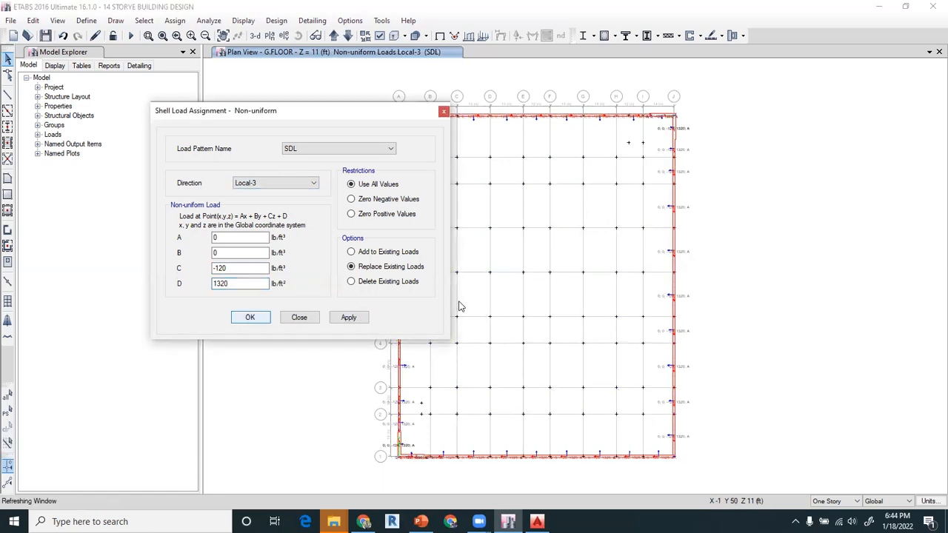
- Check the load labels on the perimeter walls and switch to the Retaining Wall Loads slide in PowerPoint
scroll(400, 214, "up", 3)
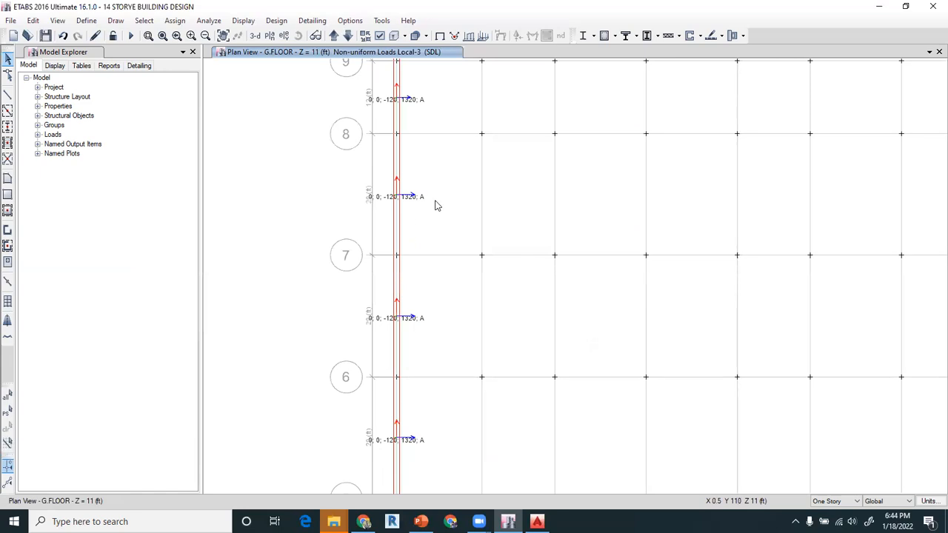
middle_click_drag(498, 331, 491, 290)
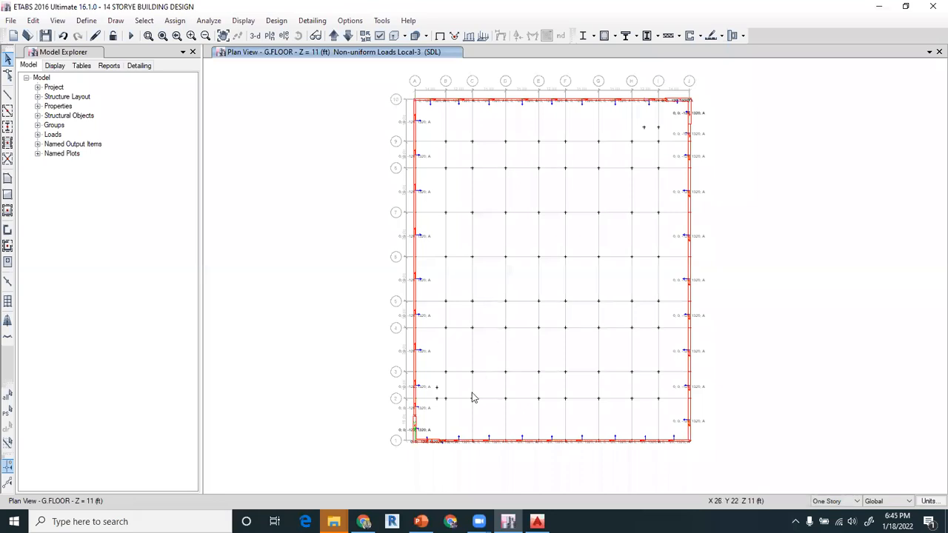
left_click(420, 521)
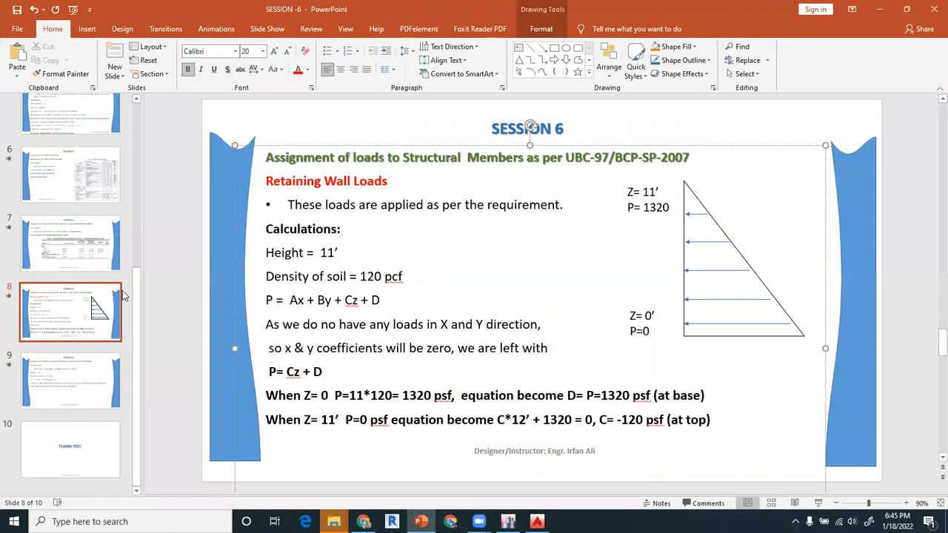
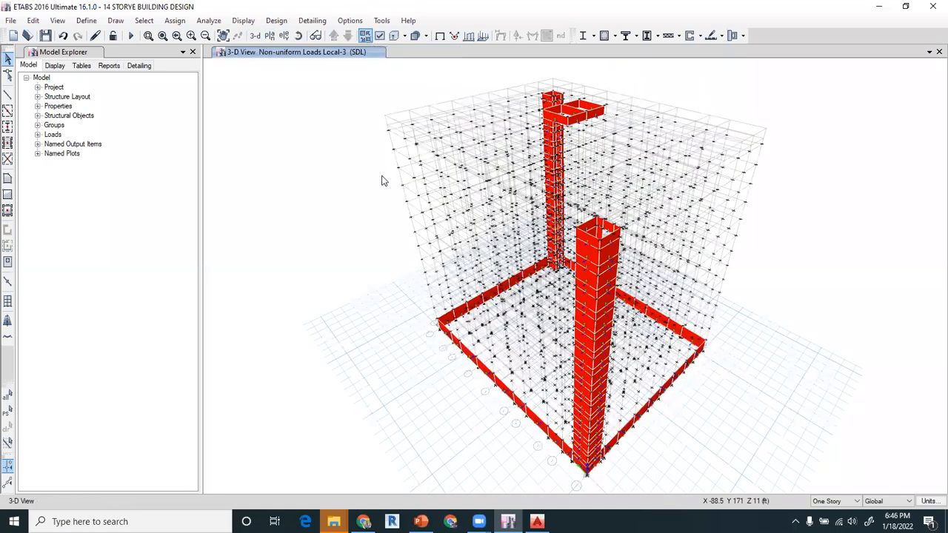
- Turn on the display of columns and beams in the 3-D view of the building
key("ctrl+w")
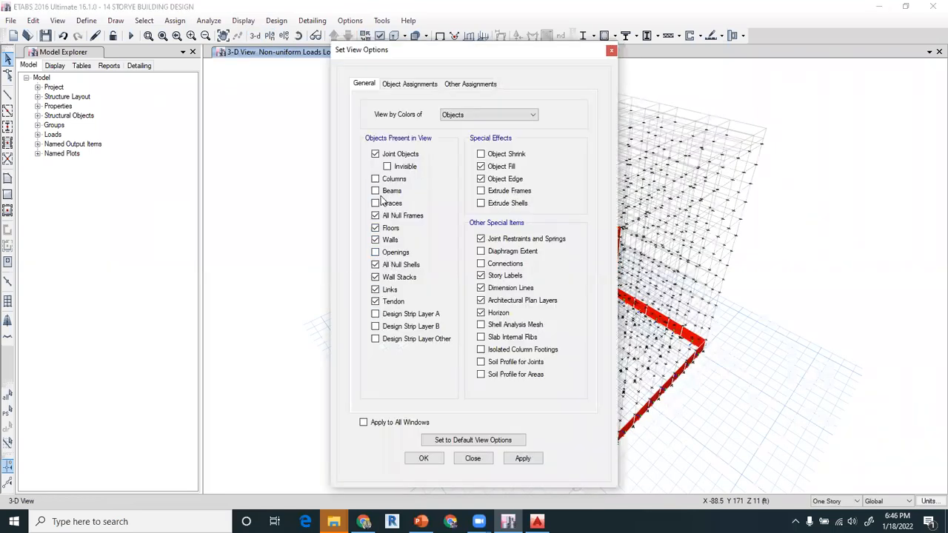
left_click(375, 179)
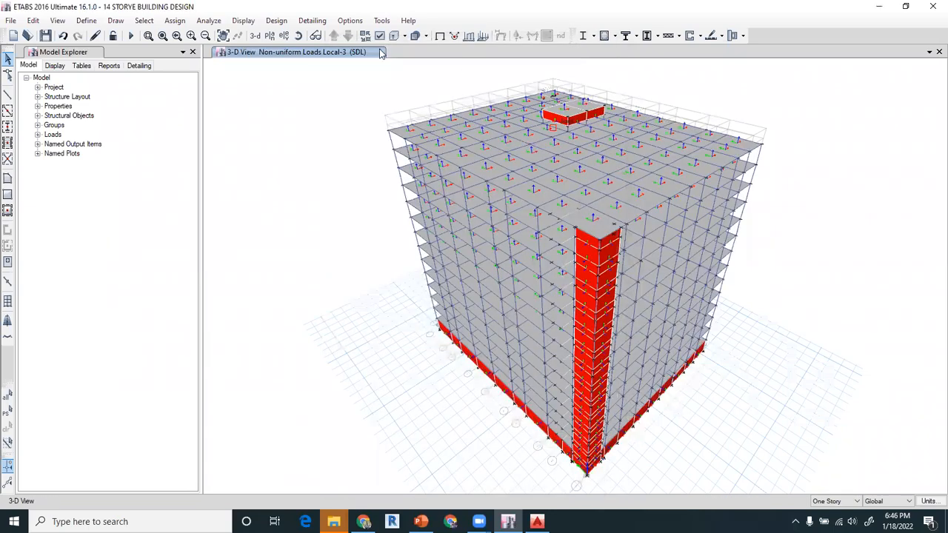
left_click(314, 35)
left_click_drag(360, 184, 600, 116)
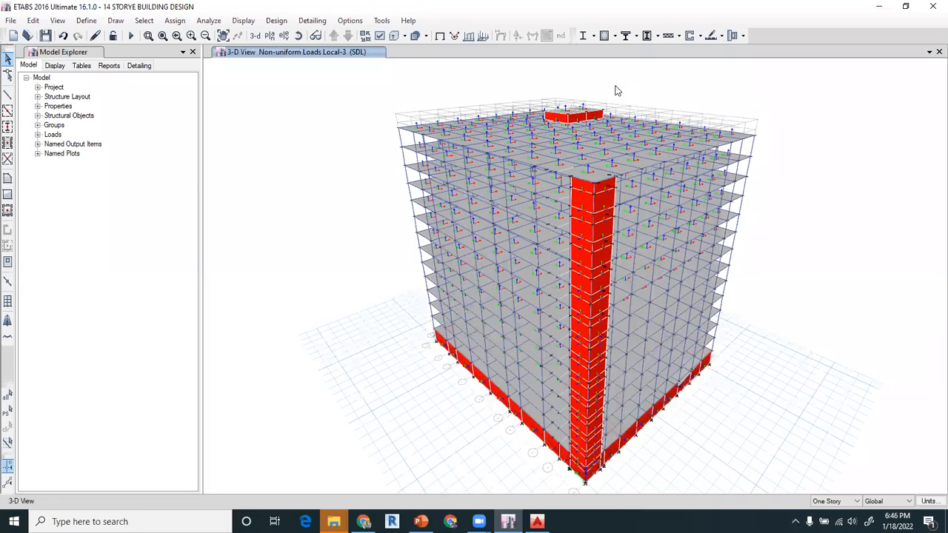
left_click_drag(586, 106, 586, 104)
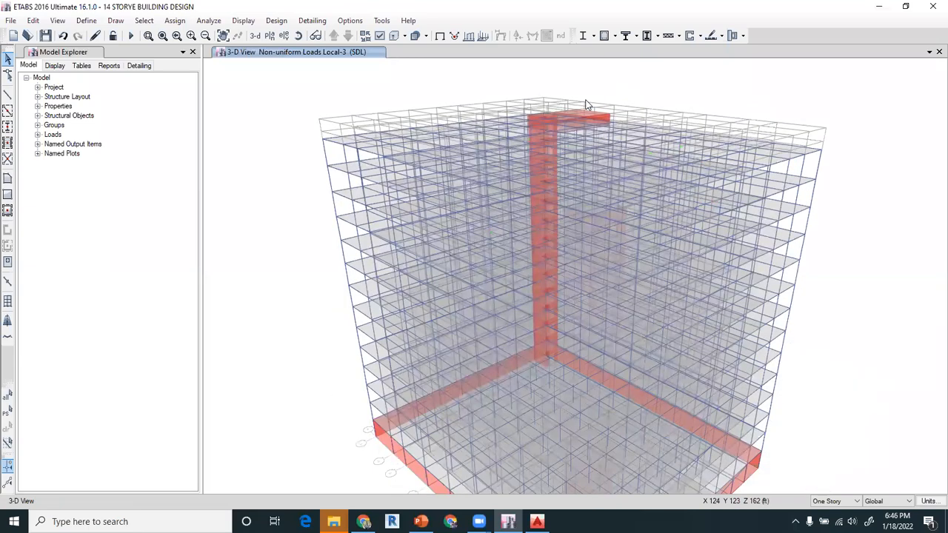
- Examine the walls and slabs of the overhead water tank on the roof
scroll(586, 105, "up", 3)
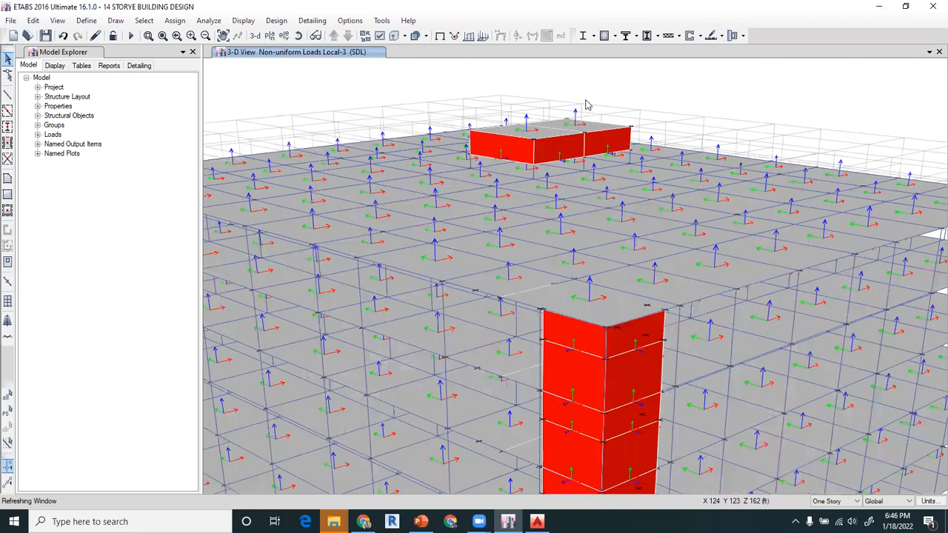
scroll(539, 132, "down", 2)
scroll(557, 166, "up", 2)
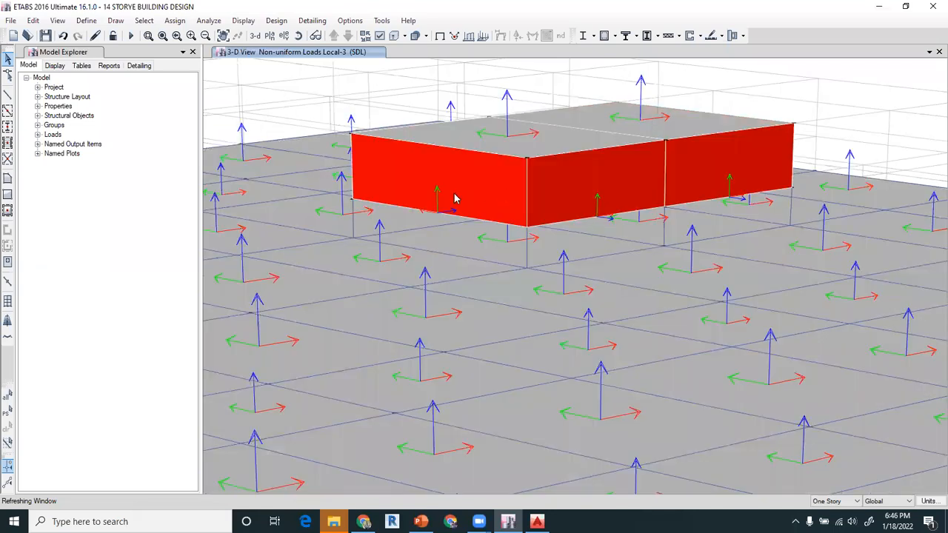
left_click(474, 192)
left_click(475, 191)
left_click(593, 192)
left_click(467, 197)
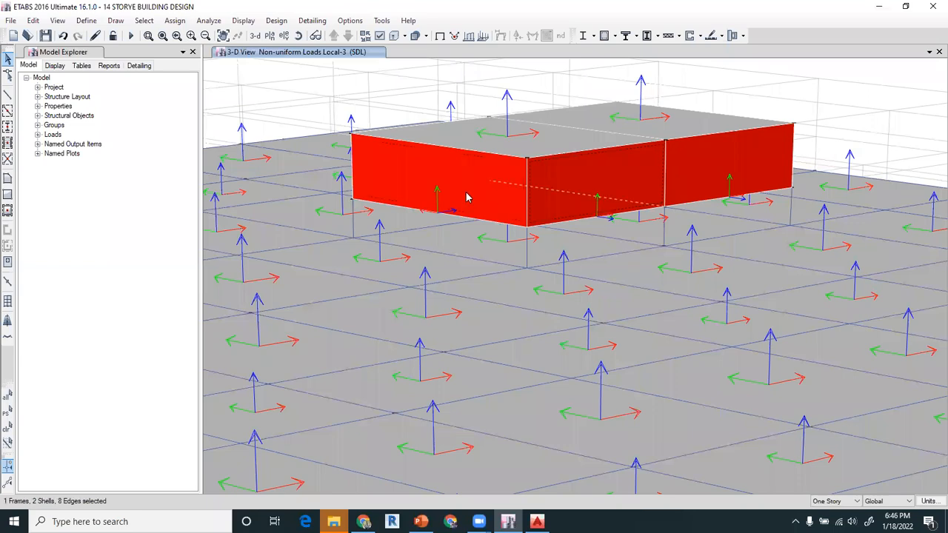
left_click(552, 194)
left_click(559, 193)
left_click(562, 195)
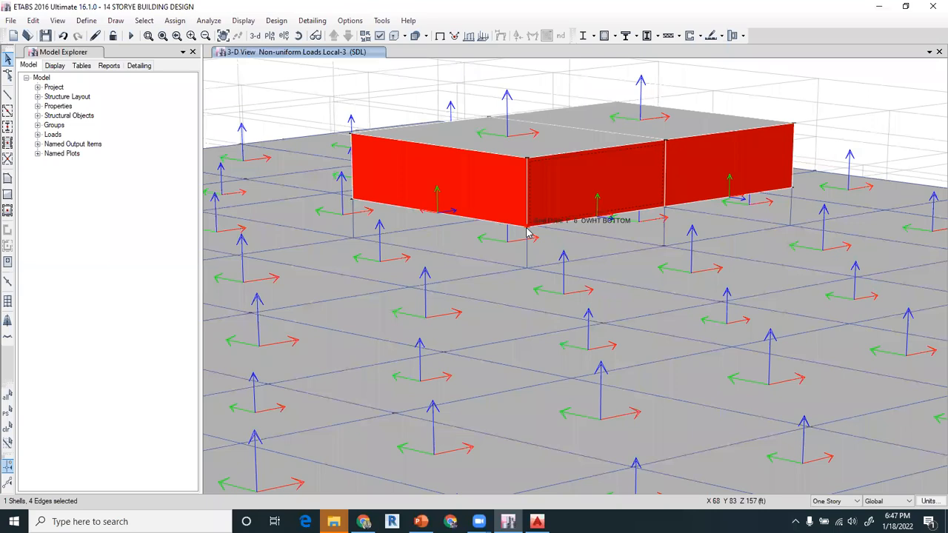
scroll(527, 232, "down", 5)
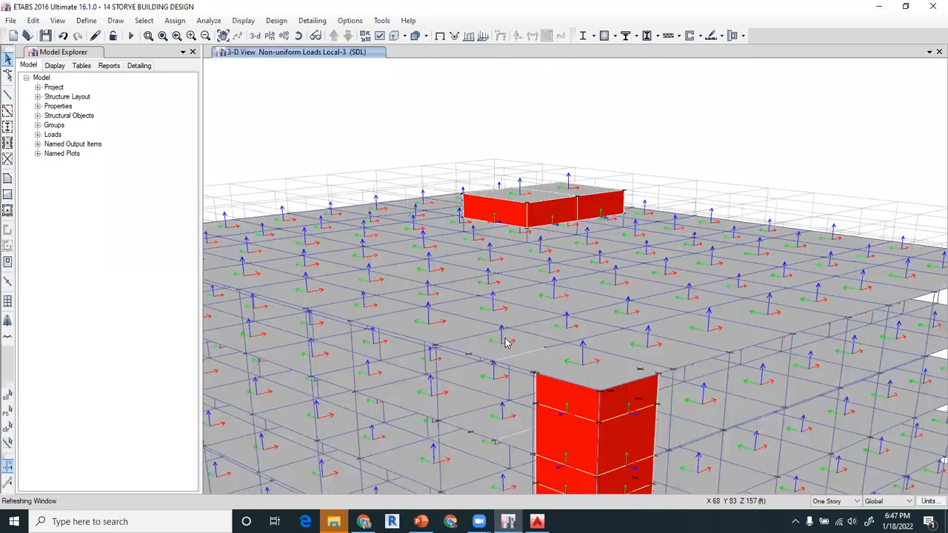
middle_click_drag(523, 306, 545, 219)
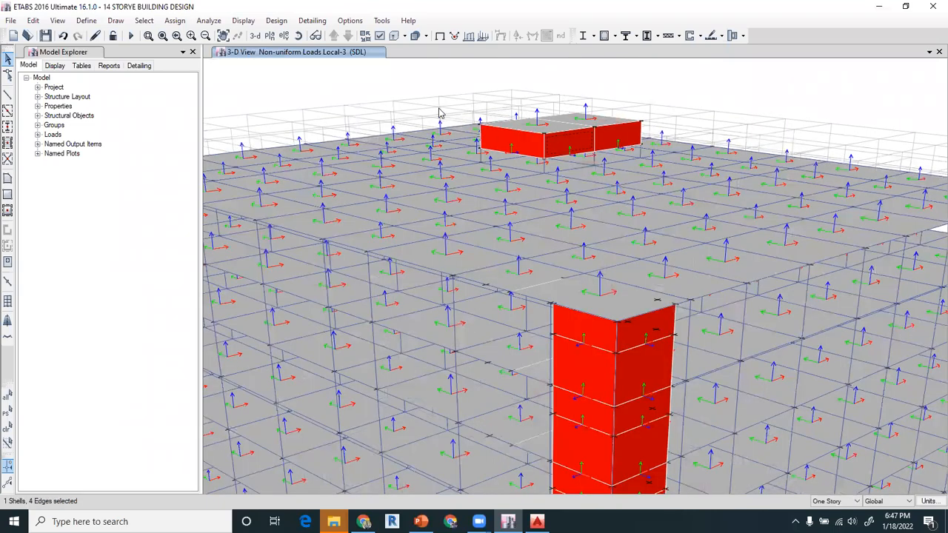
- Hide the shell local axes in the 3-D view
left_click(378, 37)
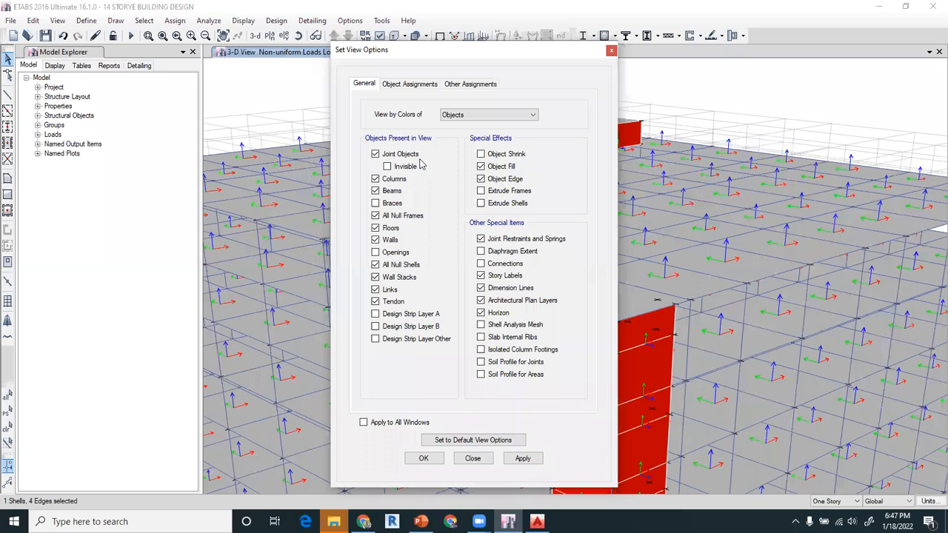
left_click(410, 84)
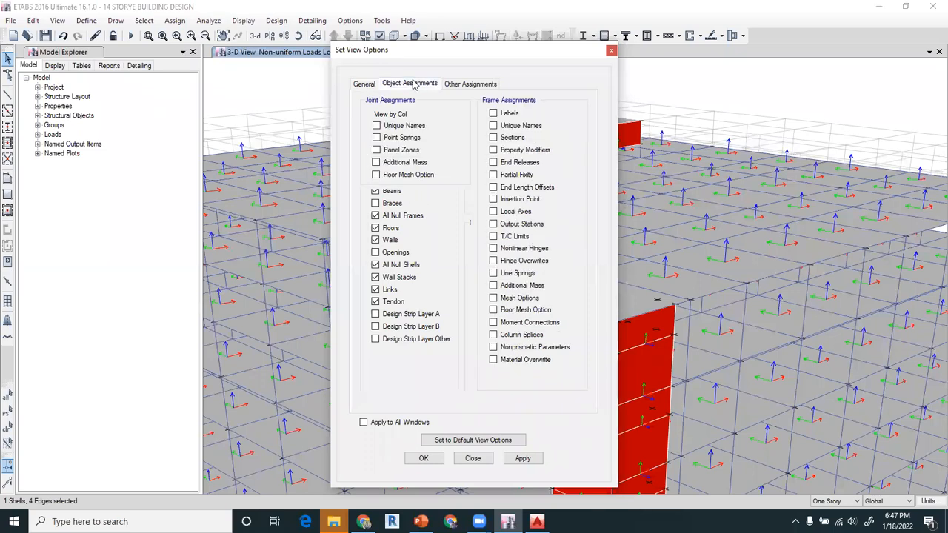
left_click(382, 255)
left_click(377, 255)
left_click(430, 459)
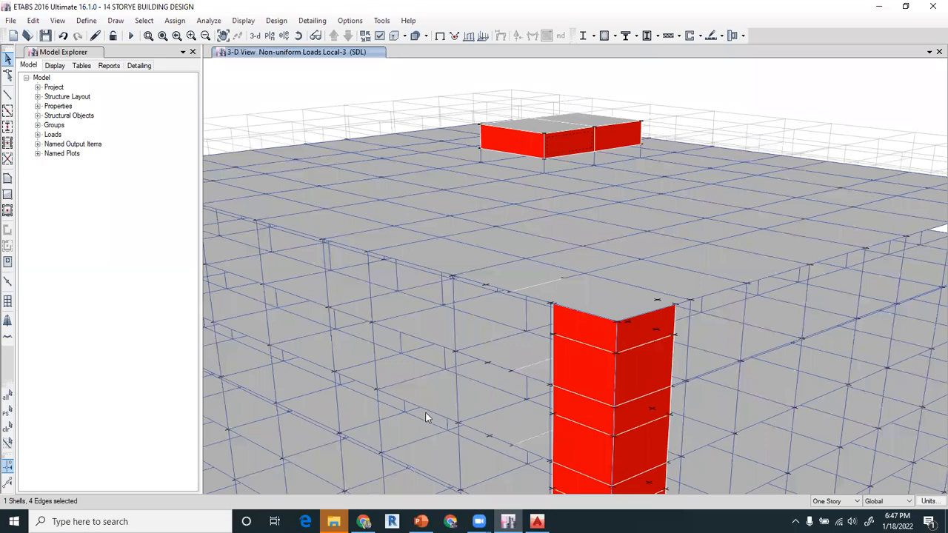
- Open the OWHT BOTTOM plan view and select the two bottom slab panels of the water tank
mouse_move(521, 117)
middle_mouse_down("shift")
mouse_move(792, 116)
mouse_move(662, 169)
middle_mouse_up("shift")
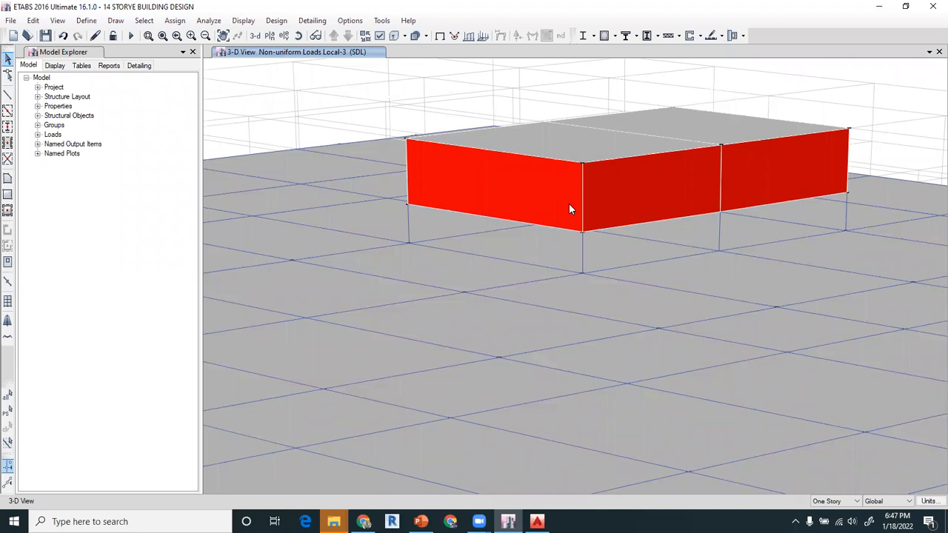
left_click(272, 37)
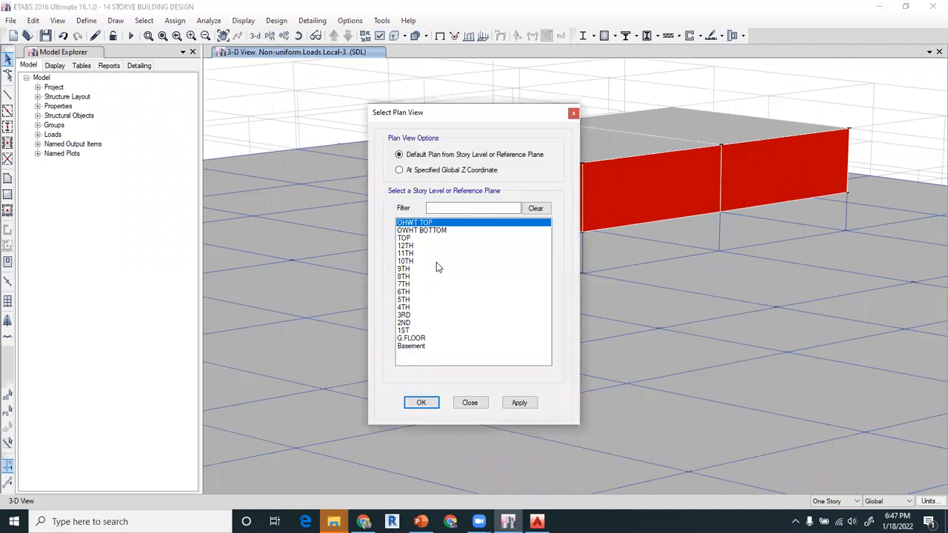
left_click(428, 231)
left_click(424, 404)
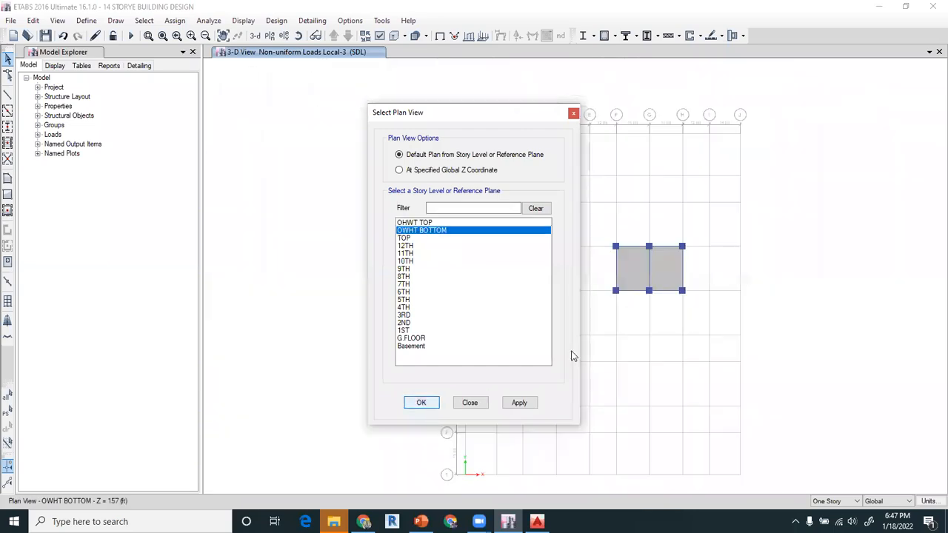
left_click(629, 256)
left_click(678, 265)
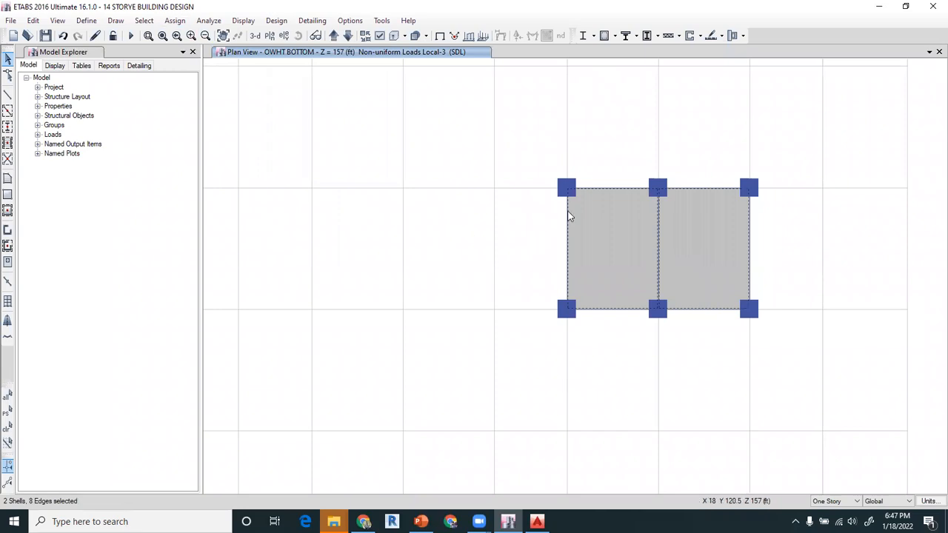
- Assign a uniform LIVE load of 312 lb/ft² in the gravity direction to the selected slabs, replacing existing loads
left_click(175, 20)
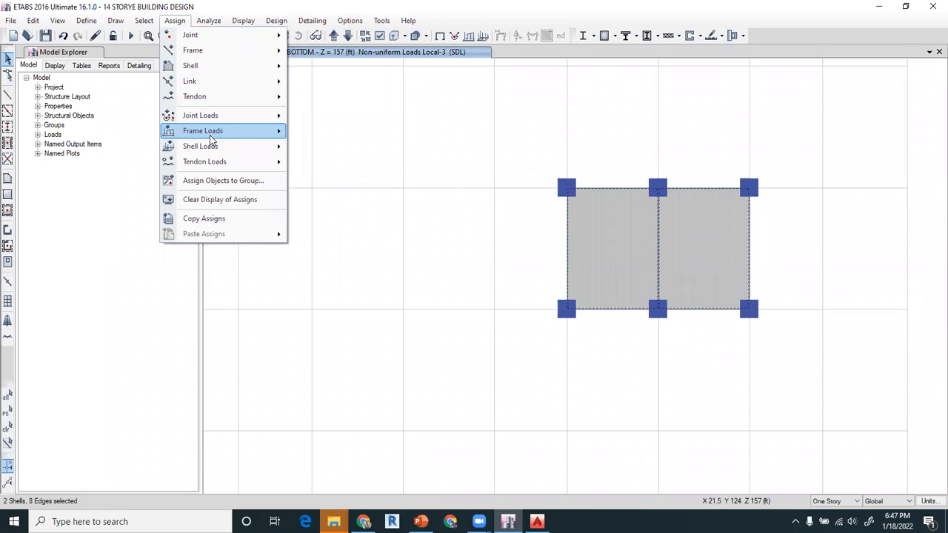
mouse_move(237, 148)
left_click(314, 164)
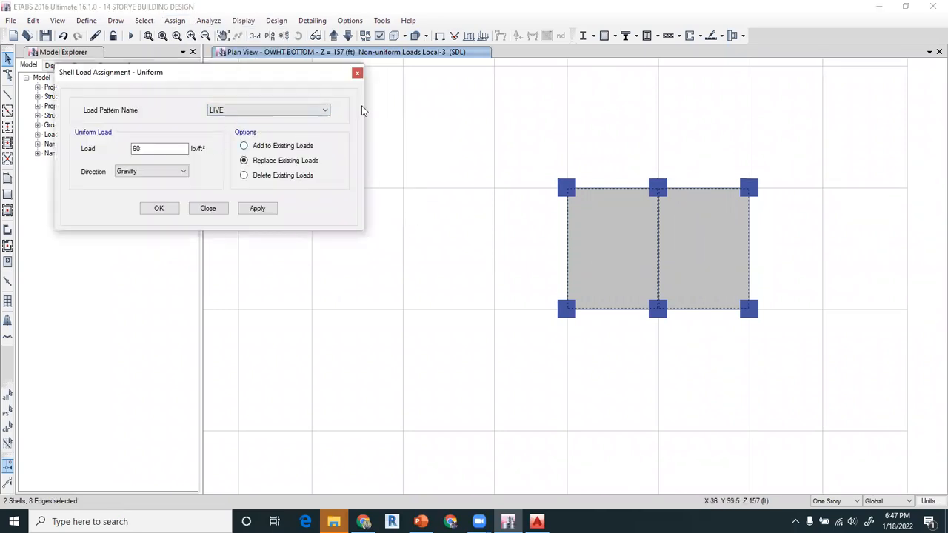
left_click_drag(294, 73, 463, 111)
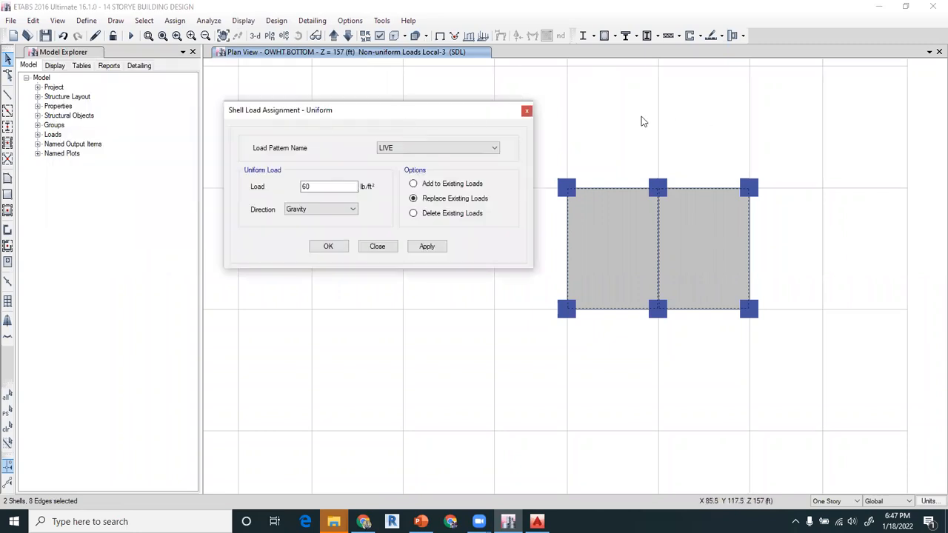
double_click(330, 186)
type("312")
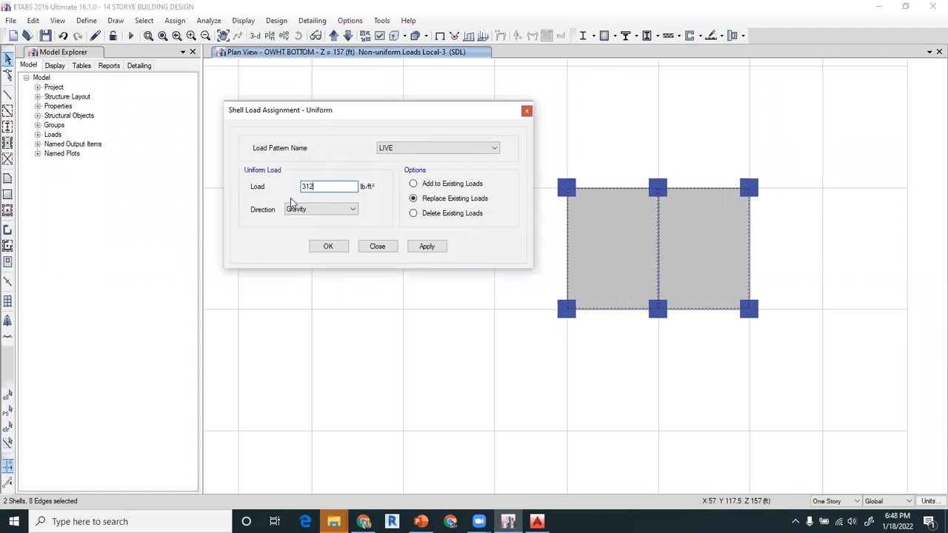
left_click(328, 247)
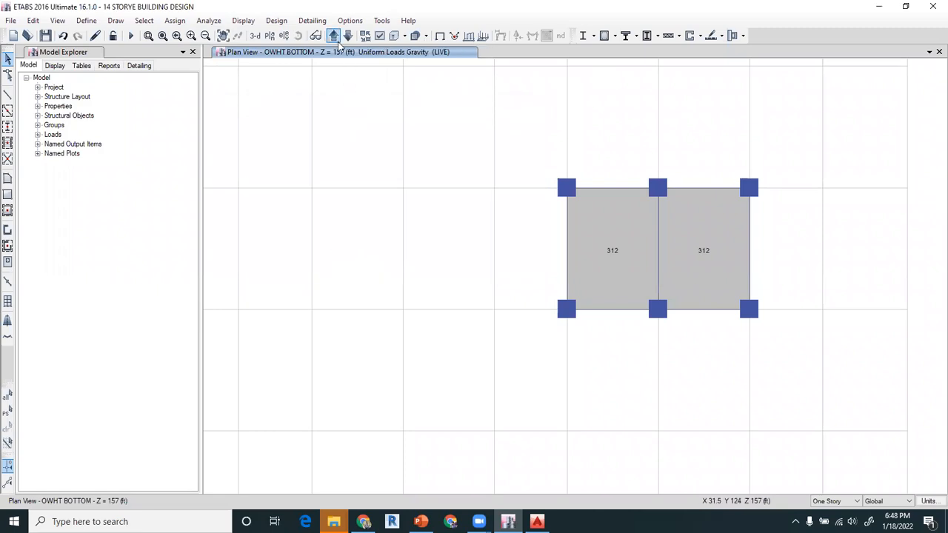
- Inspect the tank's first slab panel on OWHT BOTTOM, and check the assignments and loads of the matching panel on OHWT TOP
double_click(603, 218)
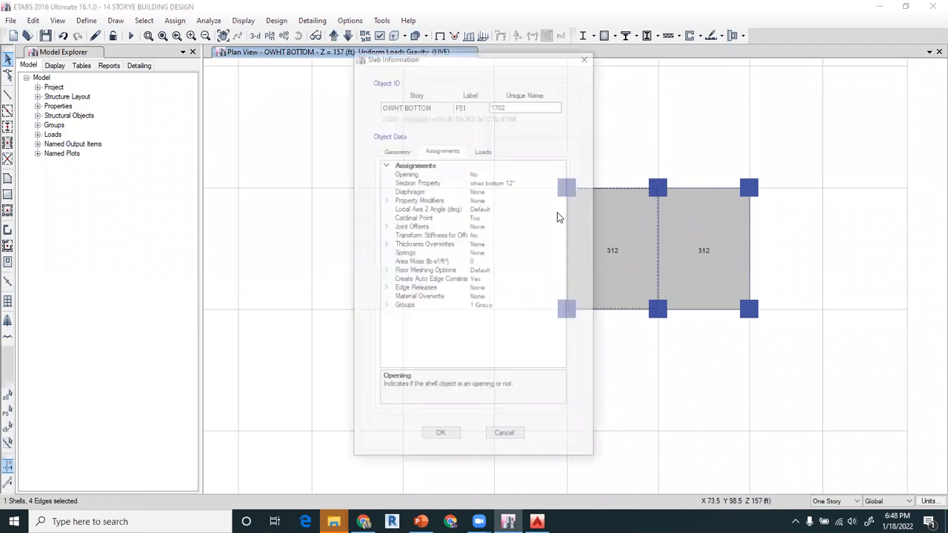
left_click(584, 59)
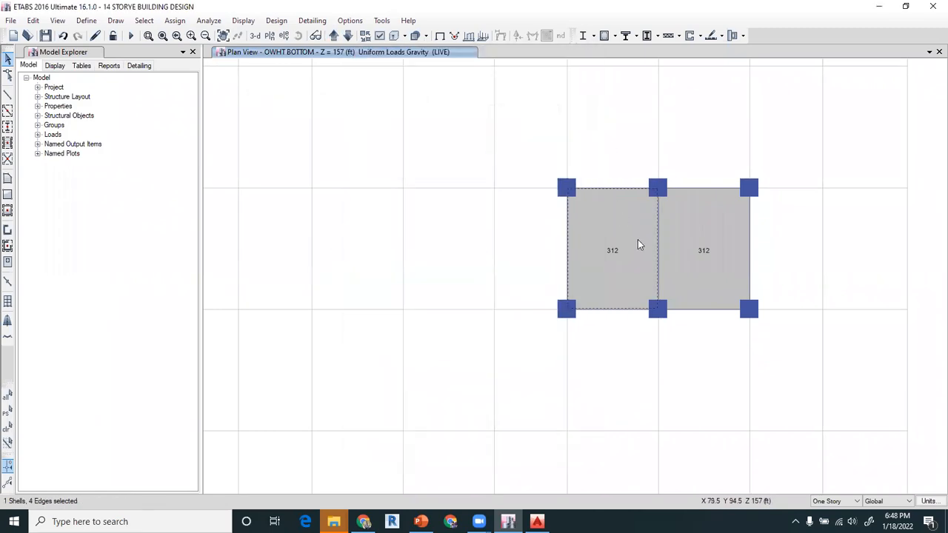
left_click(334, 37)
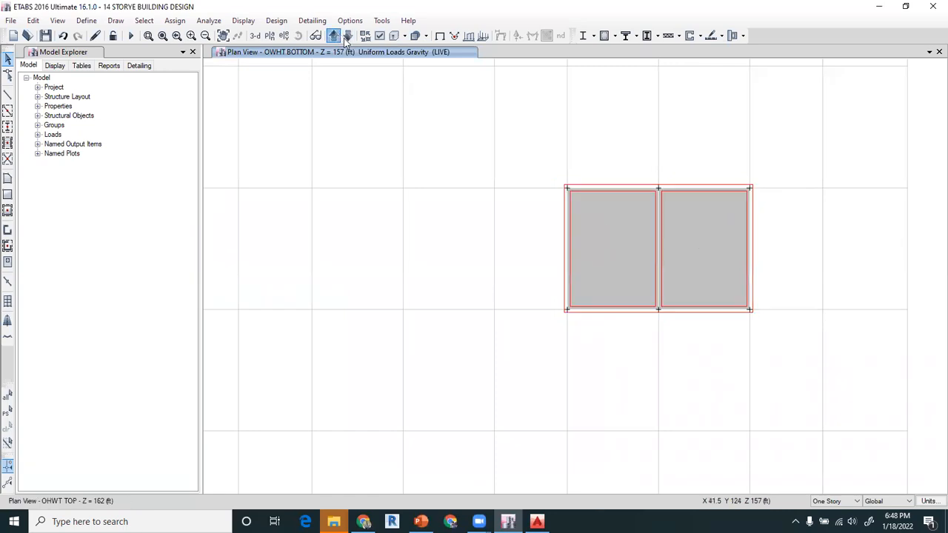
double_click(609, 249)
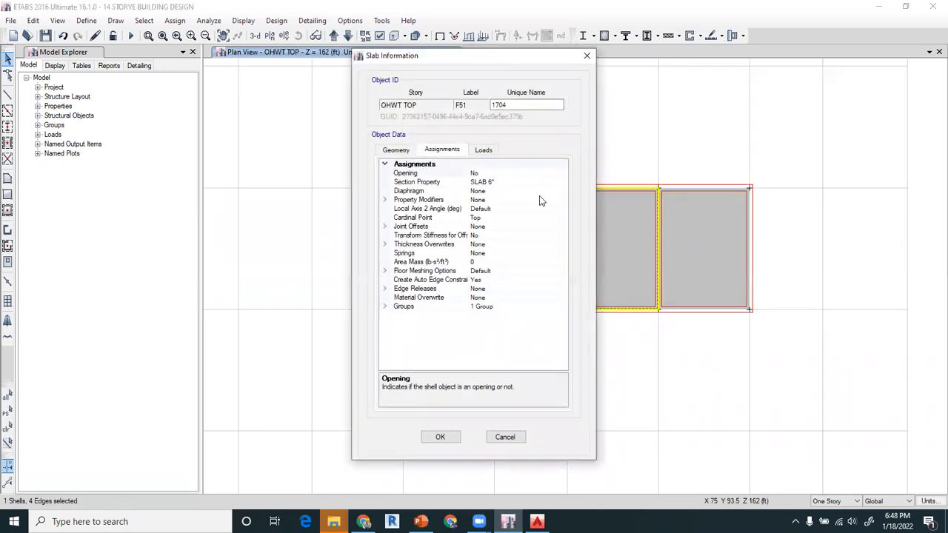
left_click(483, 150)
left_click(586, 56)
- Delete the existing LIVE uniform loads from both OHWT TOP slab panels and check the first panel's loads
left_click(682, 249)
left_click(180, 21)
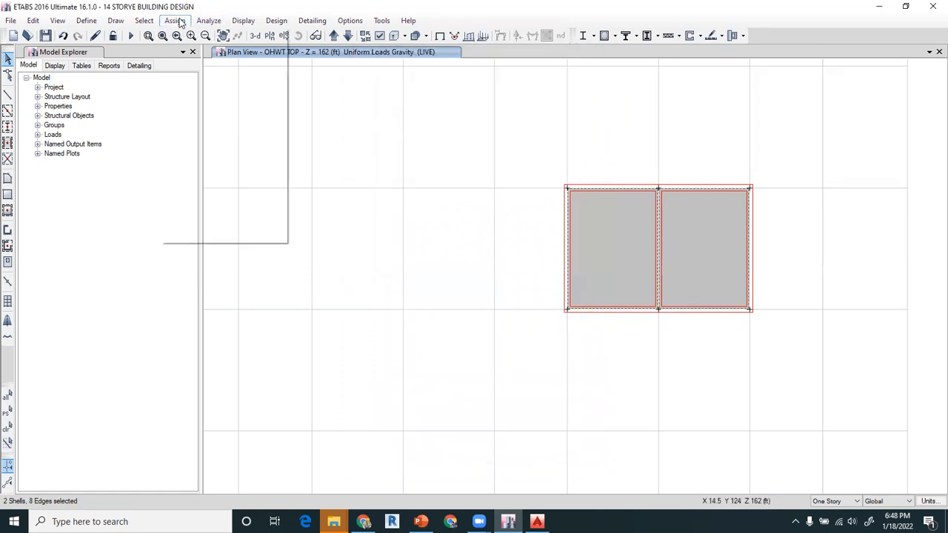
mouse_move(207, 151)
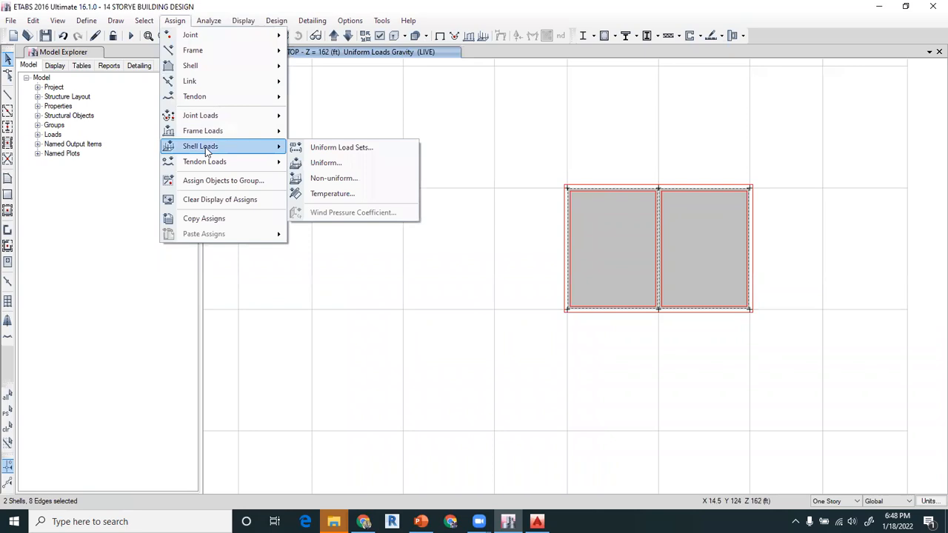
left_click(317, 163)
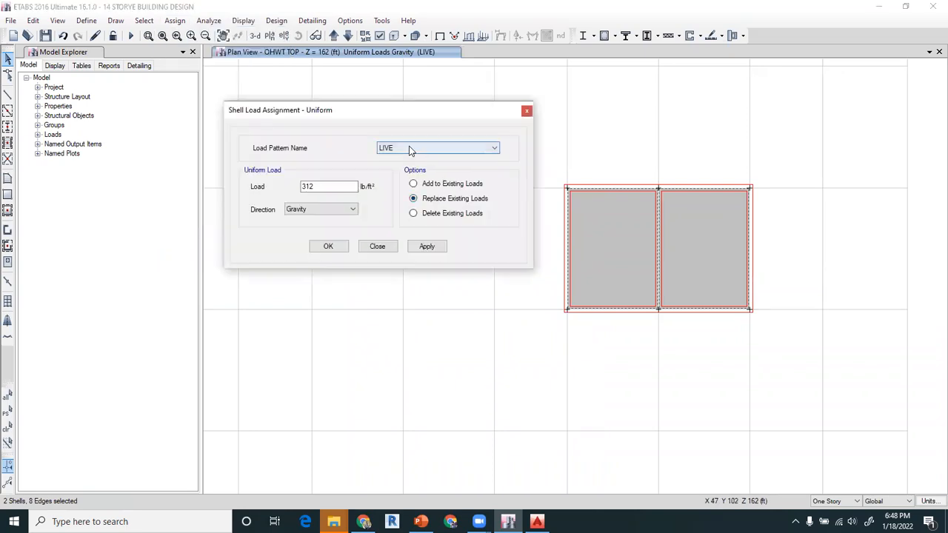
left_click(431, 213)
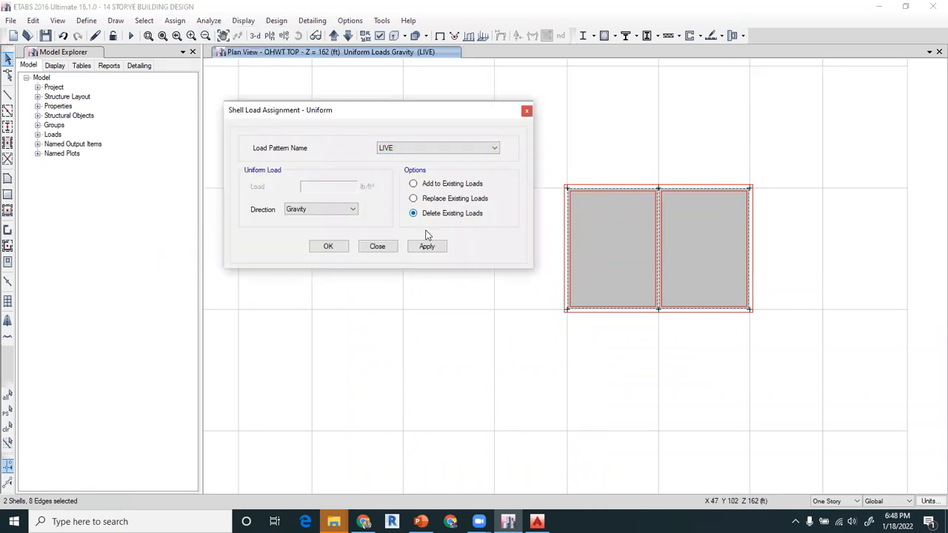
left_click(331, 249)
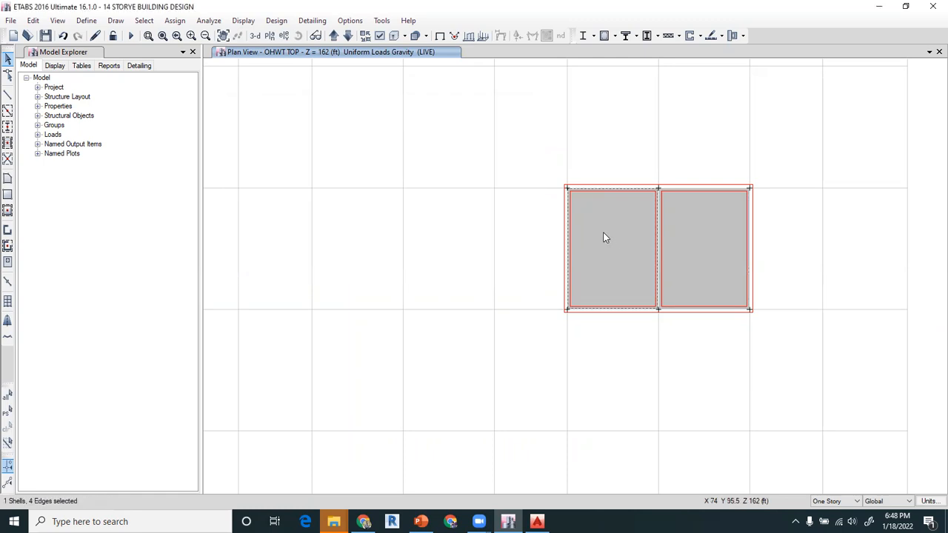
right_click(603, 230)
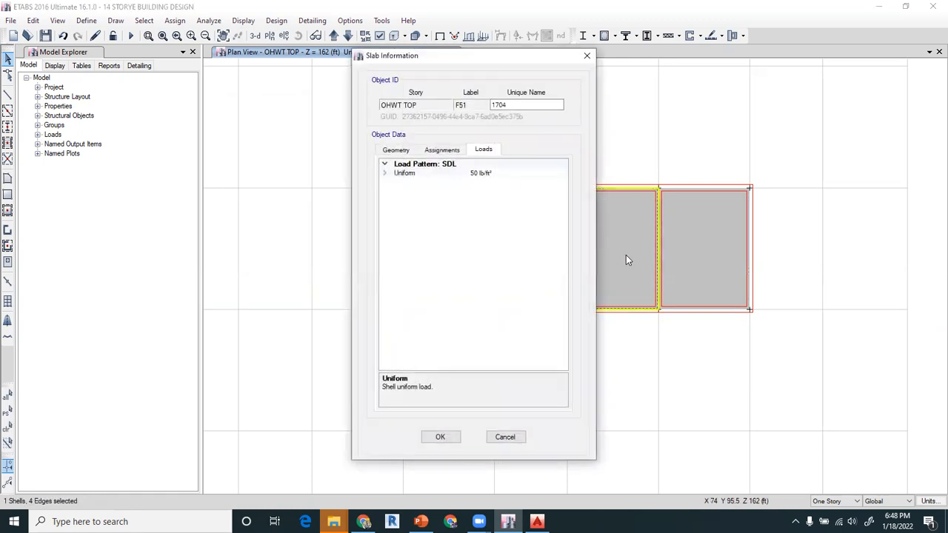
left_click(587, 55)
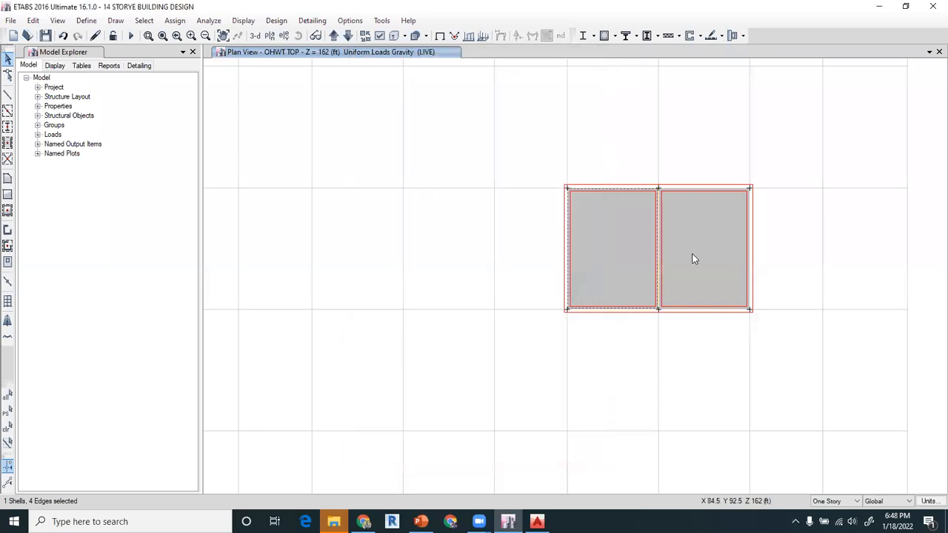
- Assign a uniform SDL load of 10 lb/ft² in the gravity direction to both OHWT TOP slab panels, replacing existing loads
left_click(175, 20)
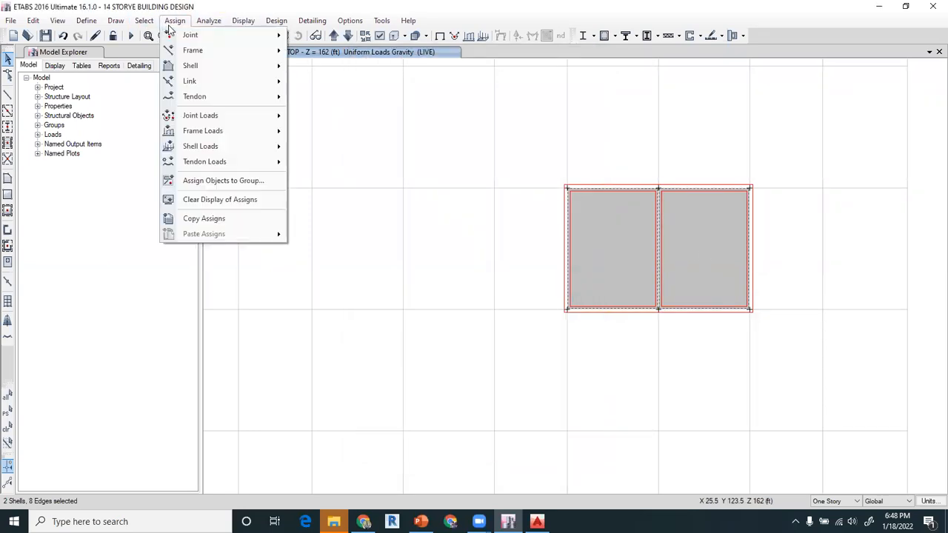
mouse_move(200, 122)
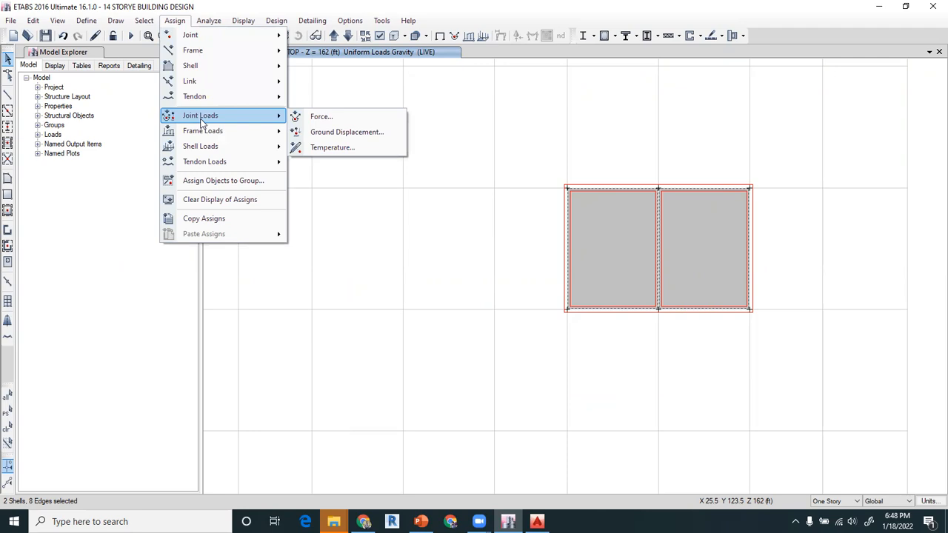
mouse_move(247, 146)
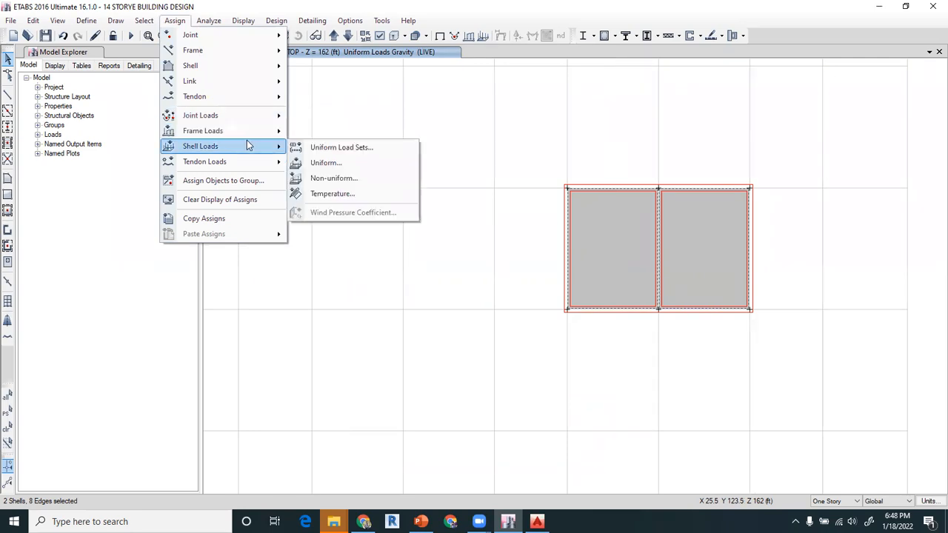
left_click(326, 163)
left_click(411, 151)
left_click(392, 176)
key("Tab")
type("1")
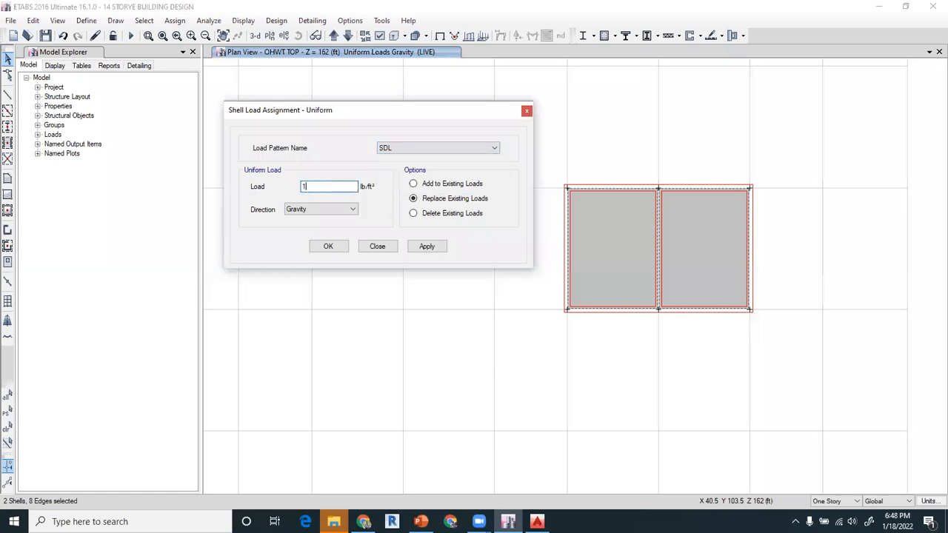
left_click(426, 247)
left_click(328, 246)
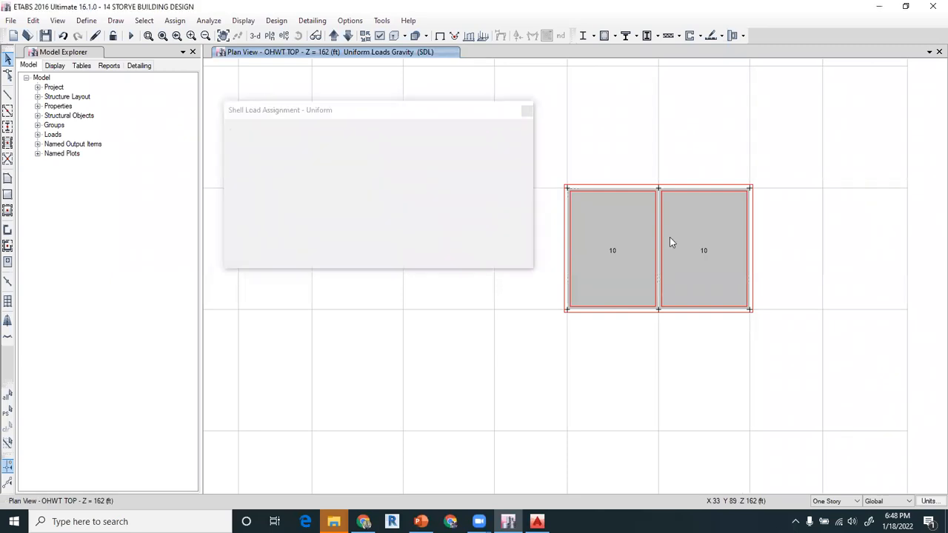
- Check the loads on the first OHWT TOP slab panel and save the model
right_click(608, 225)
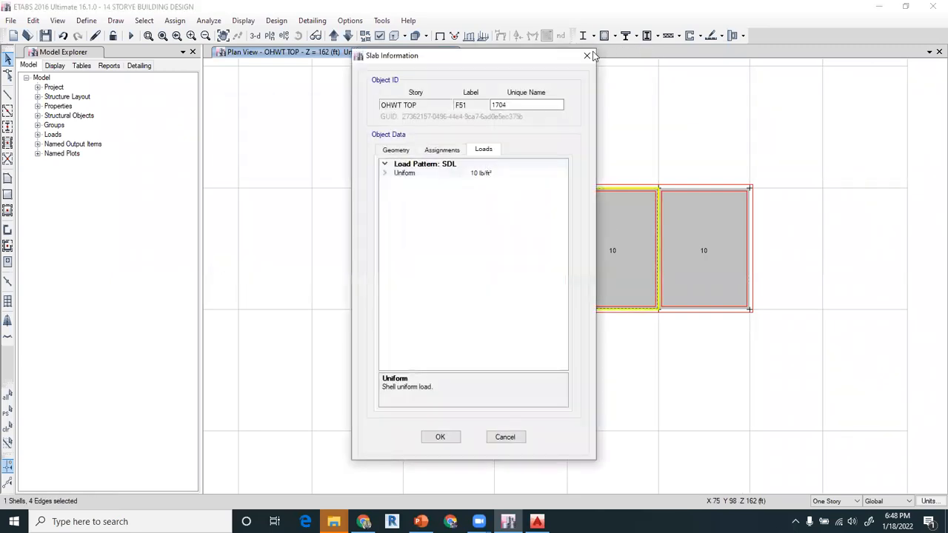
left_click(584, 56)
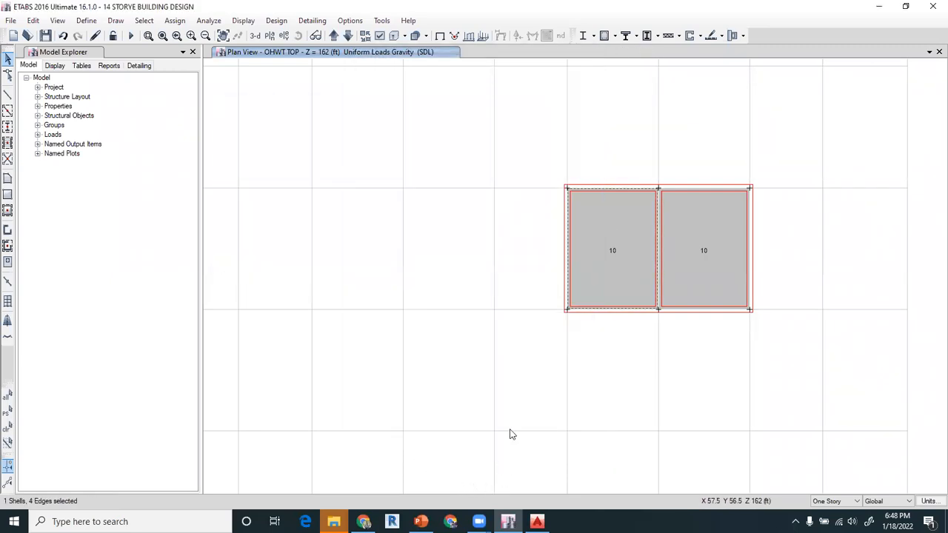
scroll(560, 300, "down", 3)
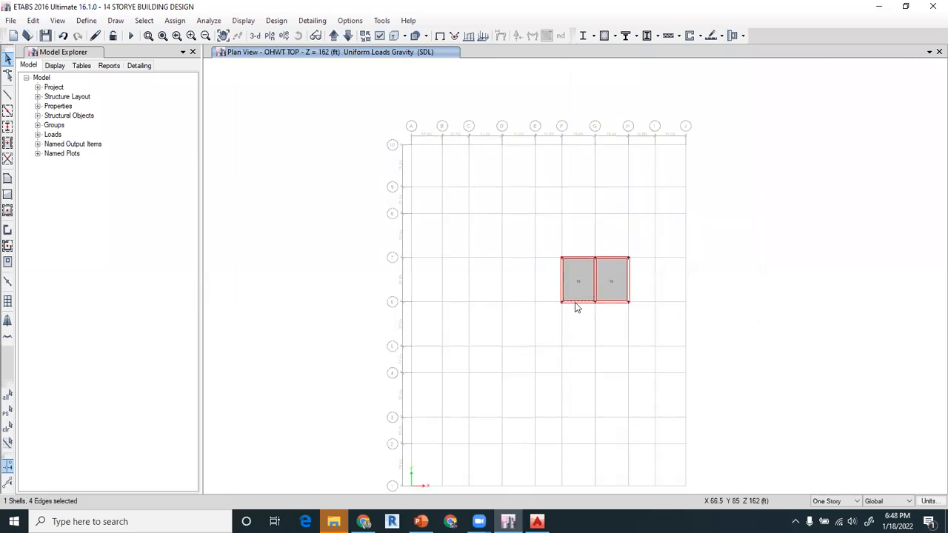
scroll(584, 280, "up", 3)
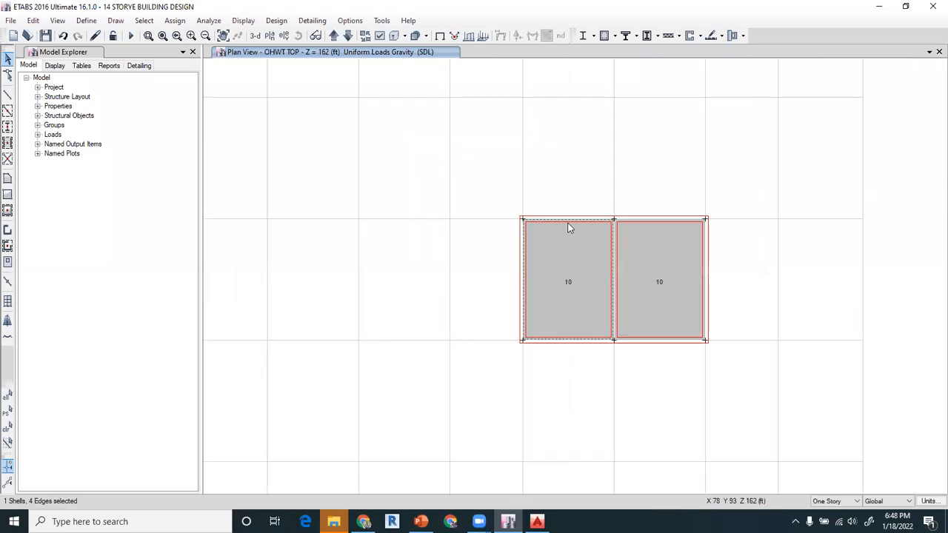
left_click(524, 239)
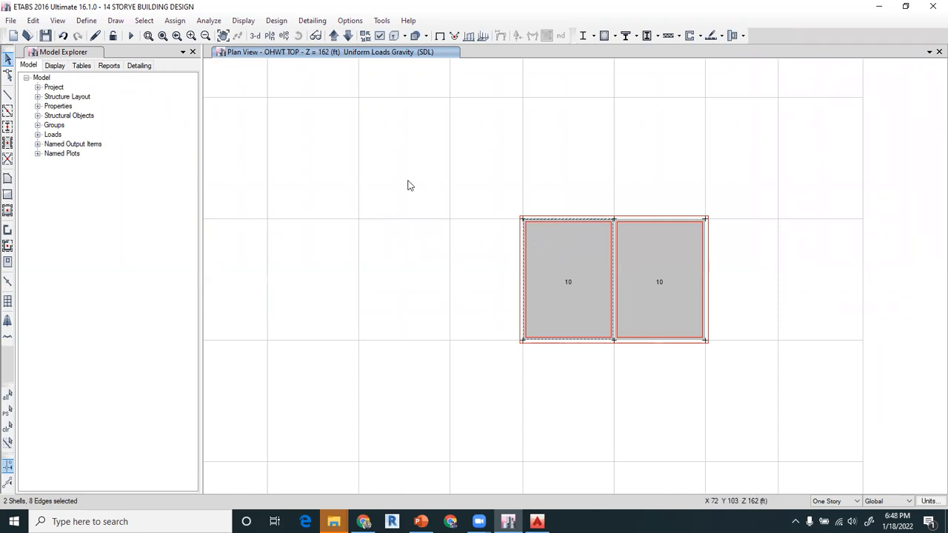
scroll(413, 245, "down", 3)
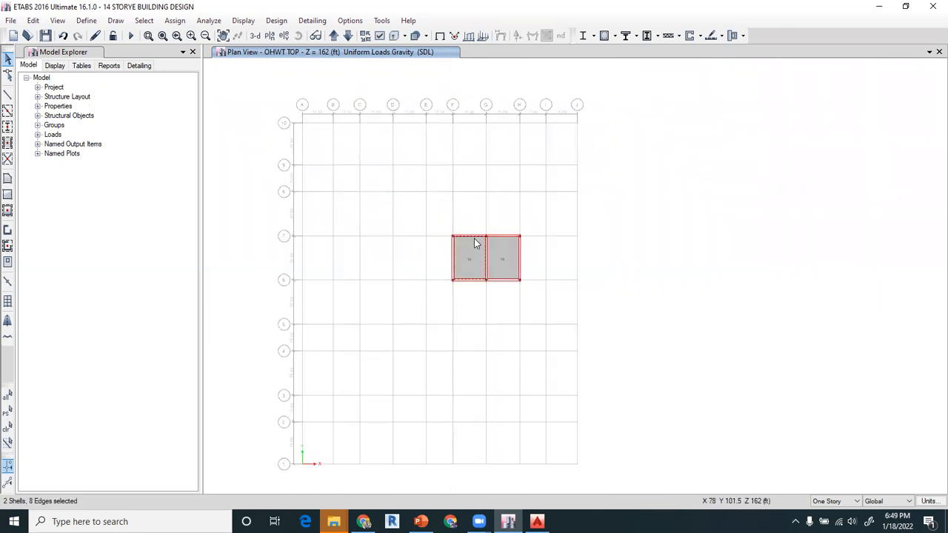
scroll(476, 244, "up", 3)
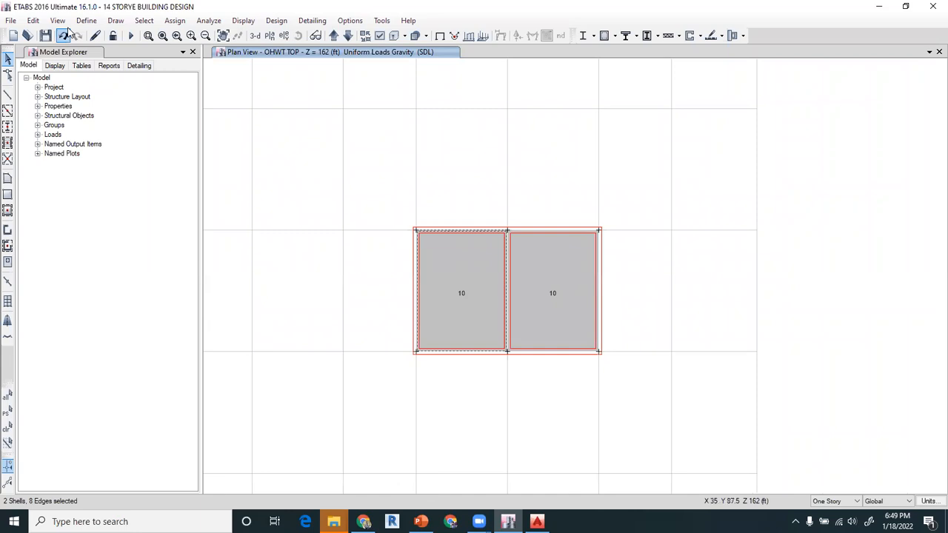
left_click(45, 35)
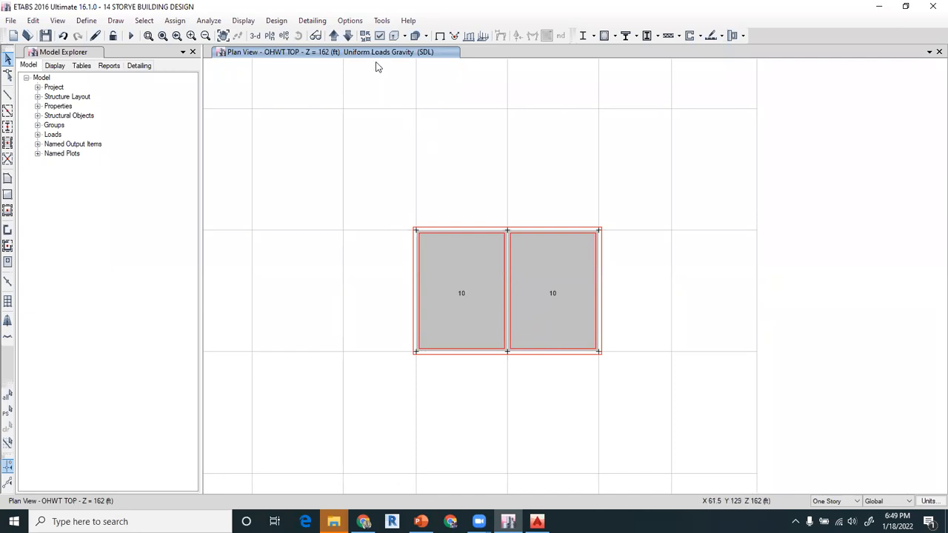
- Open the 6TH storey plan view and return it to the undeformed shape without load values
left_click(348, 36)
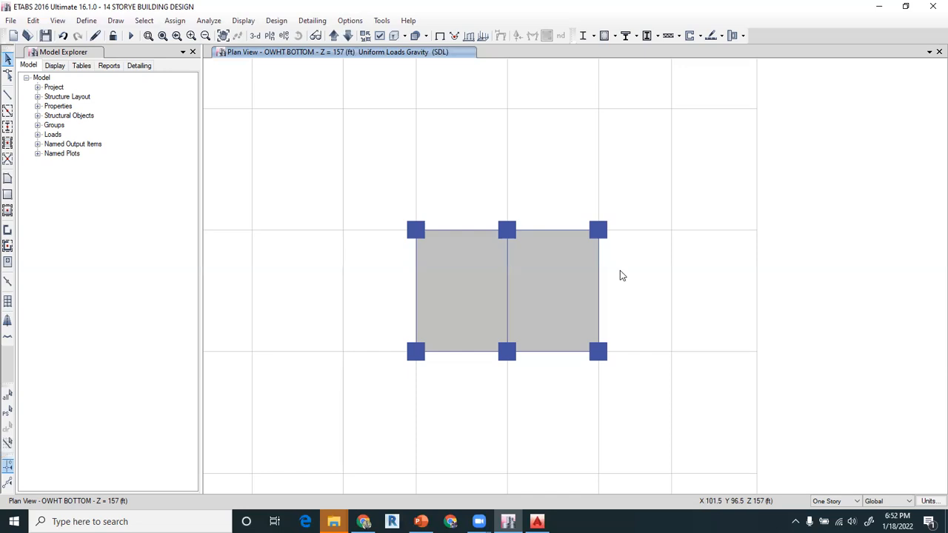
left_click(270, 35)
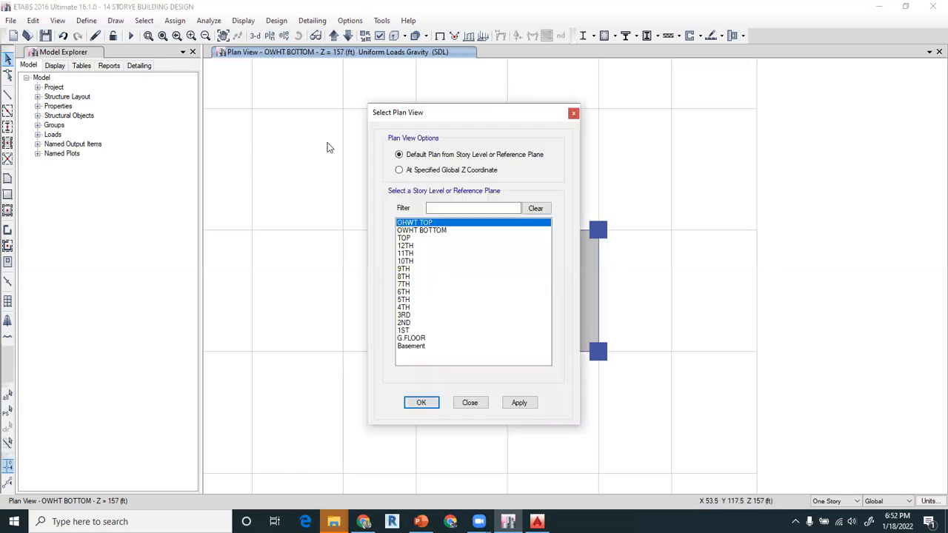
left_click(419, 292)
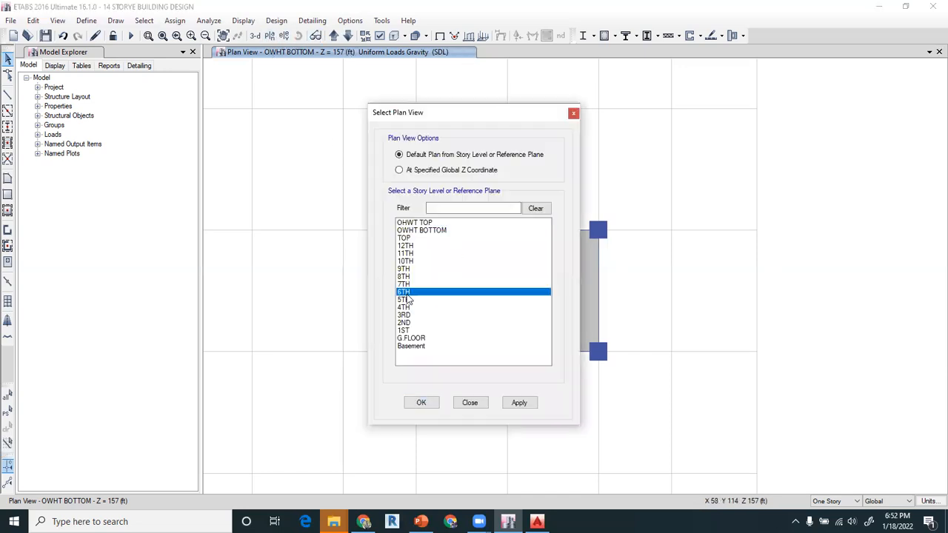
left_click(422, 407)
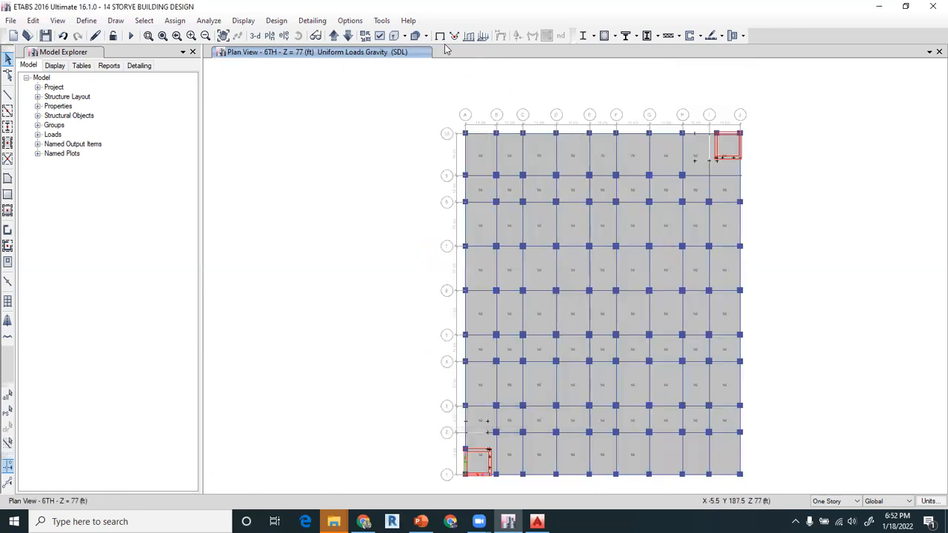
key("F4")
scroll(639, 195, "up", 3)
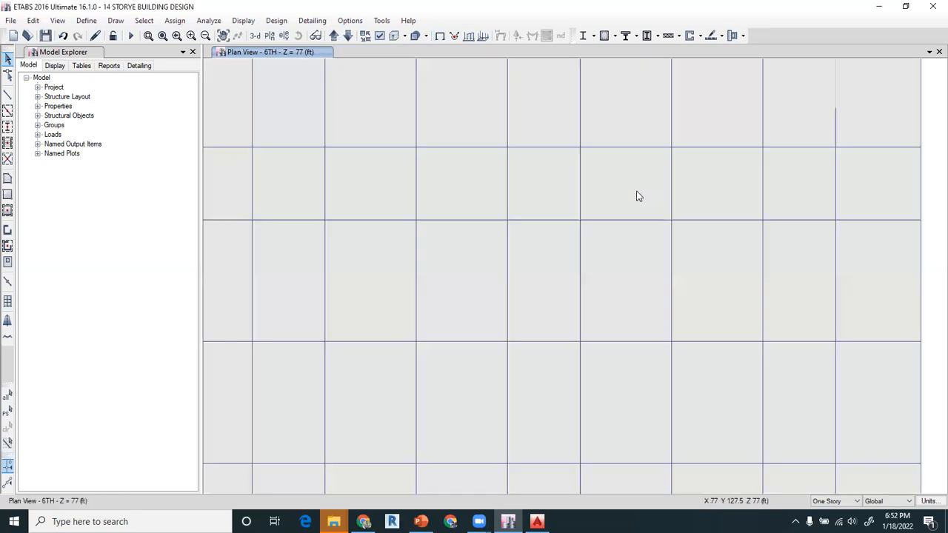
scroll(636, 195, "down", 3)
middle_click_drag(631, 238, 585, 211)
- Display the uniform LIVE shell load values in the gravity direction on the 6TH storey plan and examine the slab panels
left_click(243, 20)
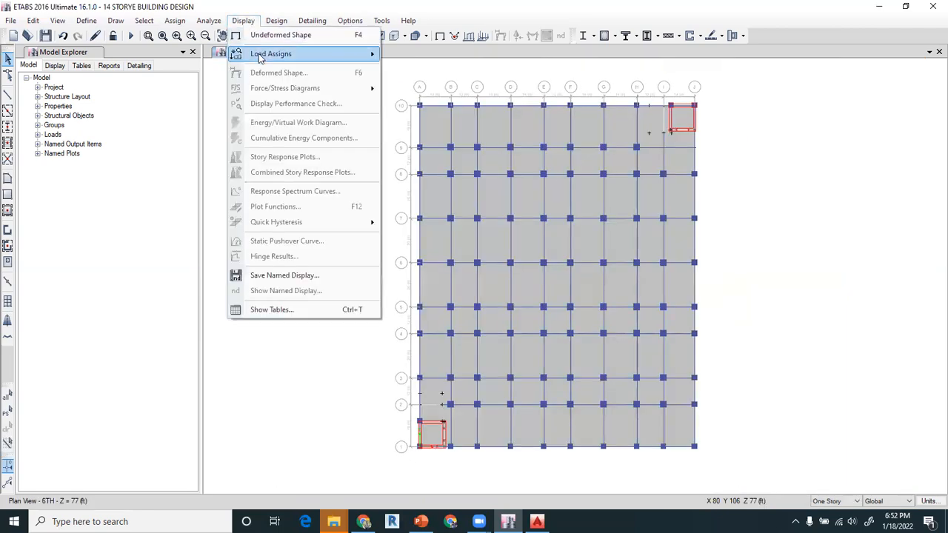
mouse_move(260, 58)
left_click(413, 84)
left_click(495, 207)
left_click(474, 227)
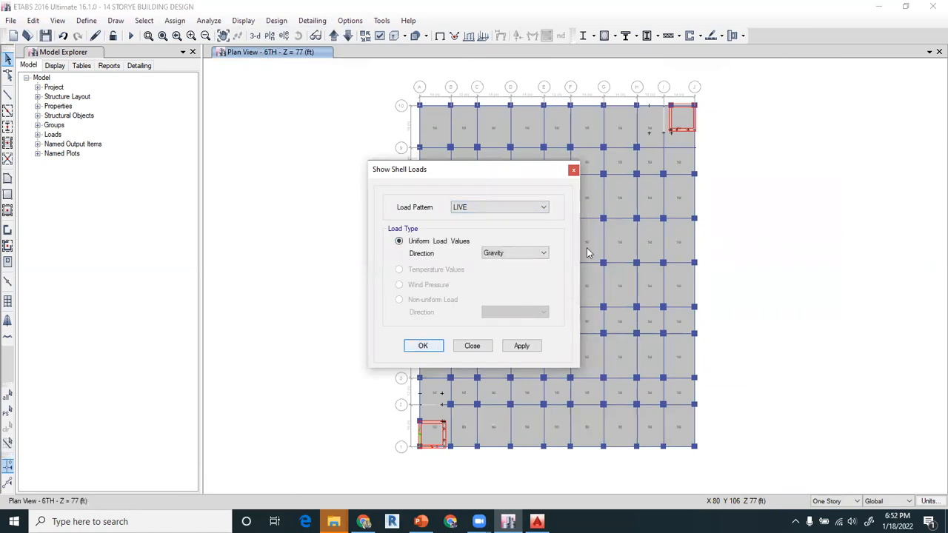
key("Return")
scroll(597, 253, "up", 3)
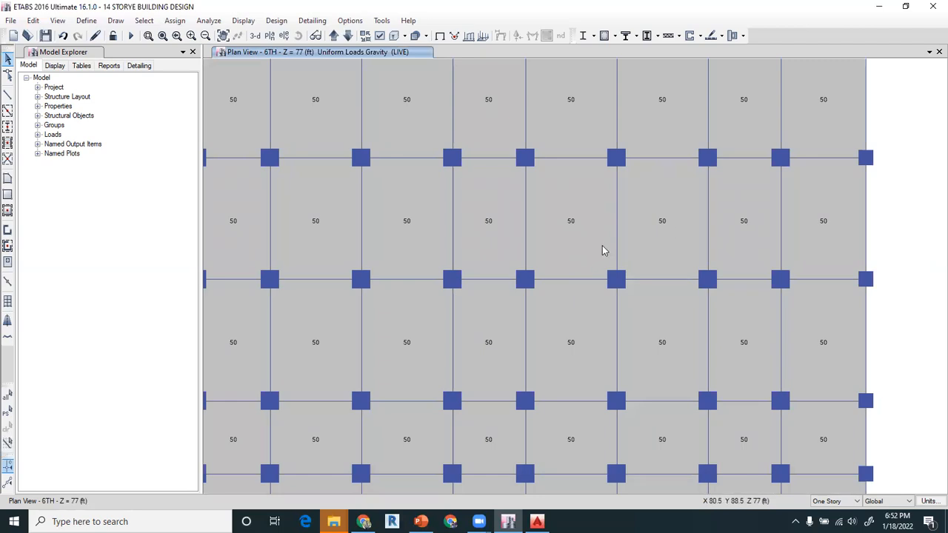
scroll(602, 245, "down", 3)
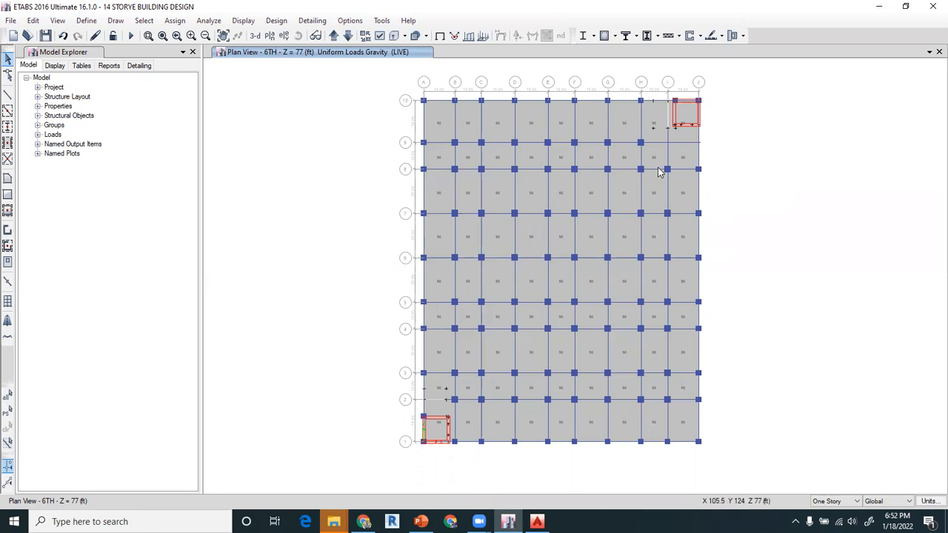
- Select several scattered slab panels on the 6TH storey plan and deselect most of them again
left_click(442, 123)
left_click(442, 124)
left_click(531, 194)
left_click(504, 282)
left_click(655, 280)
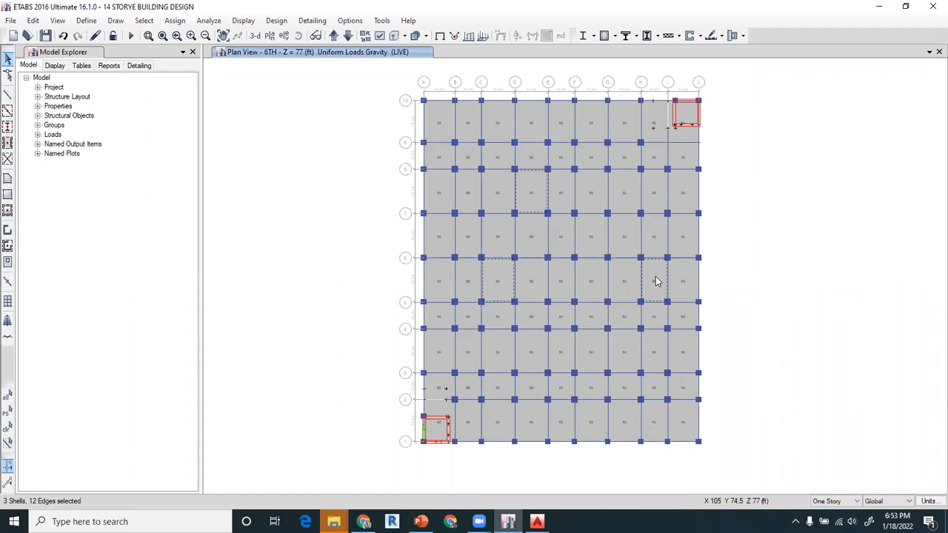
left_click(619, 188)
left_click(505, 354)
left_click(522, 190)
left_click(635, 195)
left_click(501, 353)
left_click(499, 285)
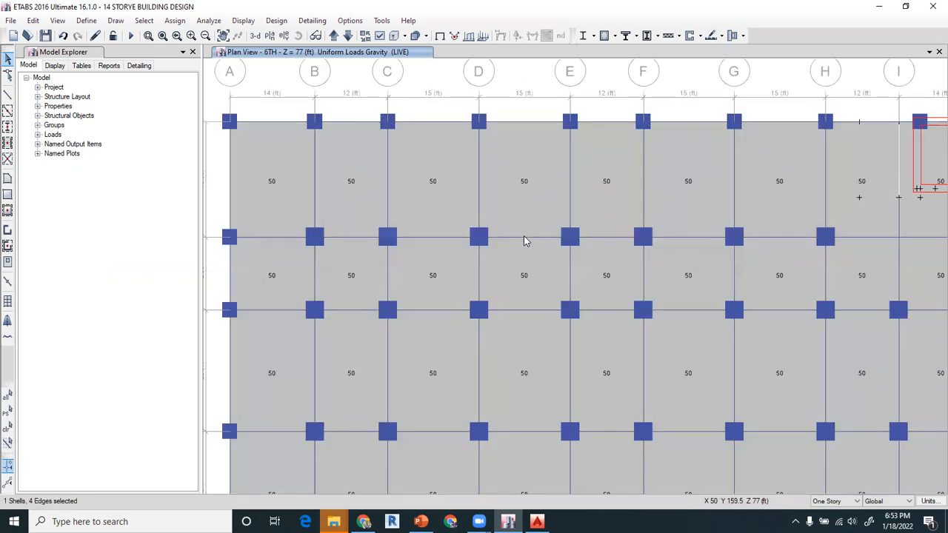
scroll(525, 237, "down", 3)
mouse_move(568, 302)
middle_mouse_down()
mouse_move(567, 205)
mouse_move(569, 221)
middle_mouse_up()
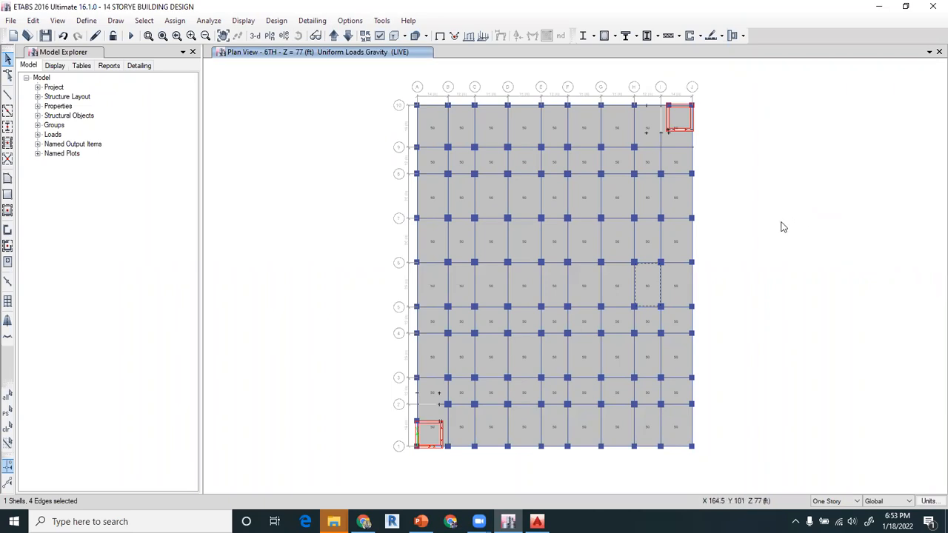
- Turn on the display of openings in the 6TH storey plan view
left_click(379, 37)
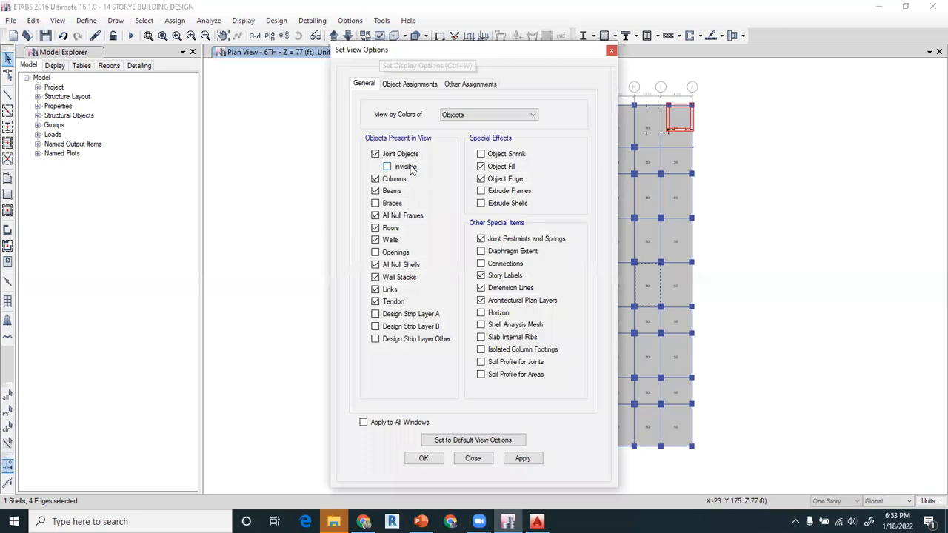
left_click(385, 253)
left_click(423, 458)
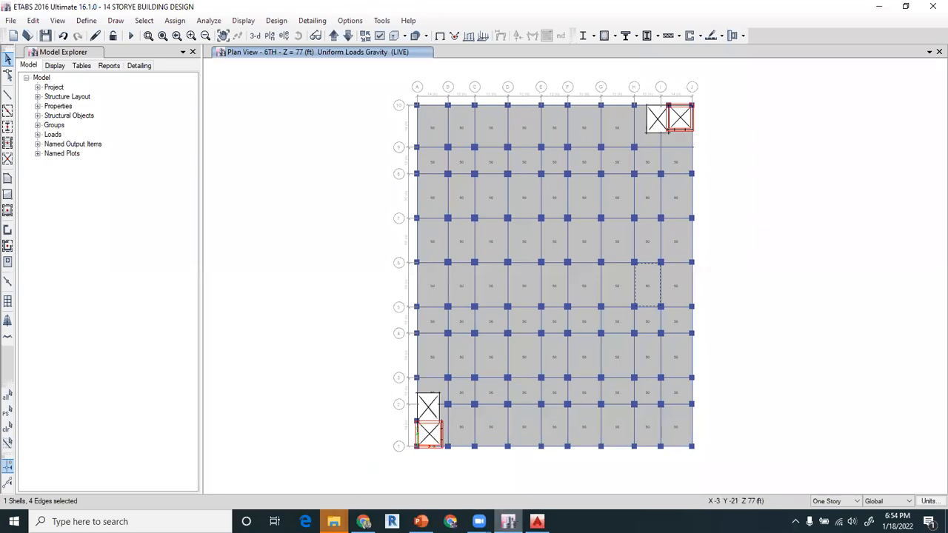
- Switch to the SESSION -6 presentation in PowerPoint and highlight the 20*27 slab area in the partition wall area load calculation
left_click(421, 521)
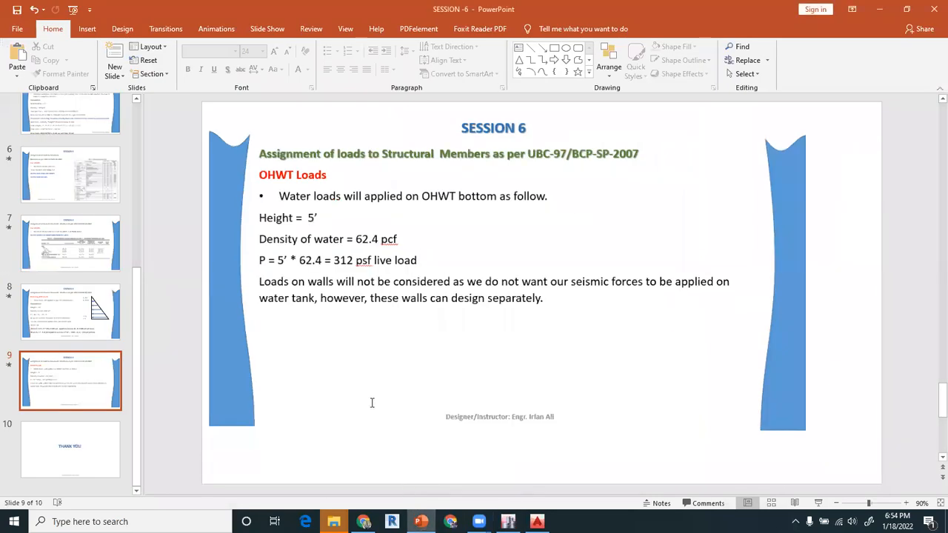
scroll(371, 402, "up", 8)
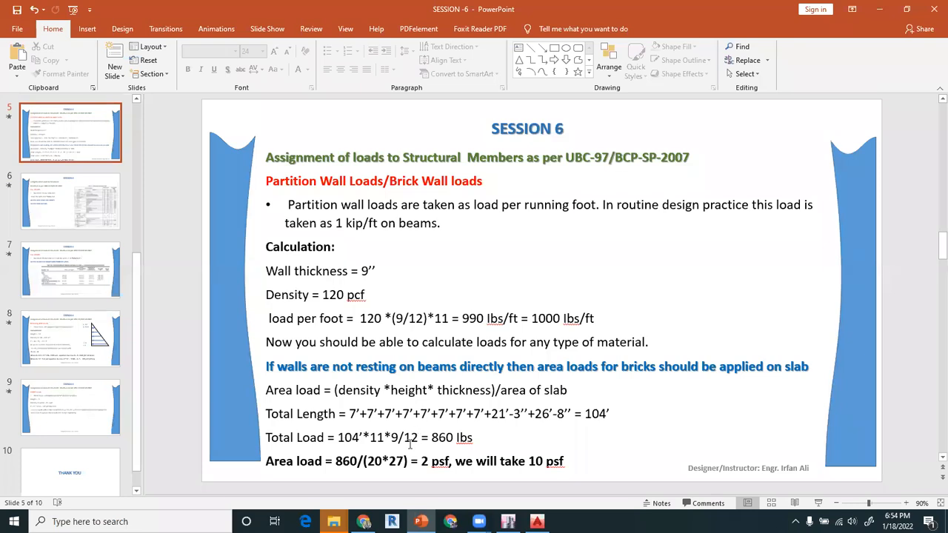
left_click(391, 461)
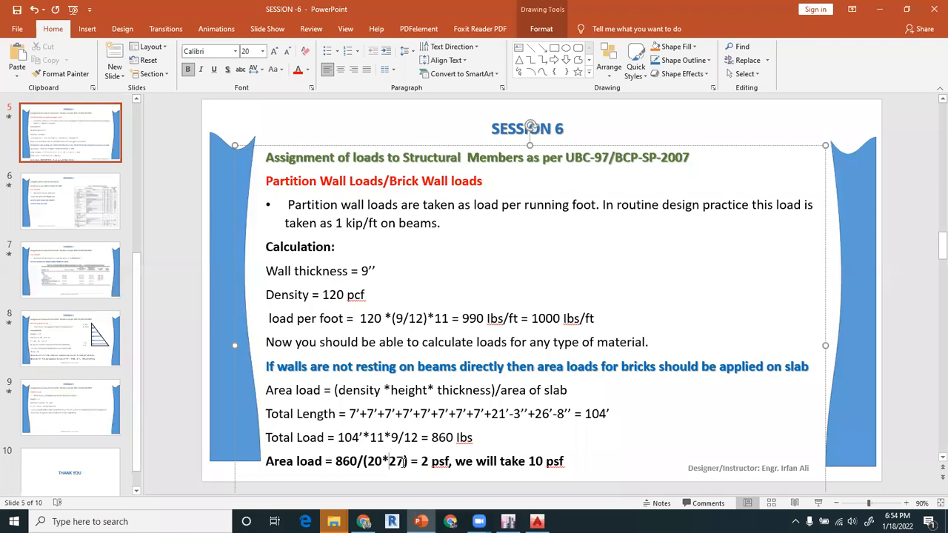
left_click_drag(400, 462, 373, 464)
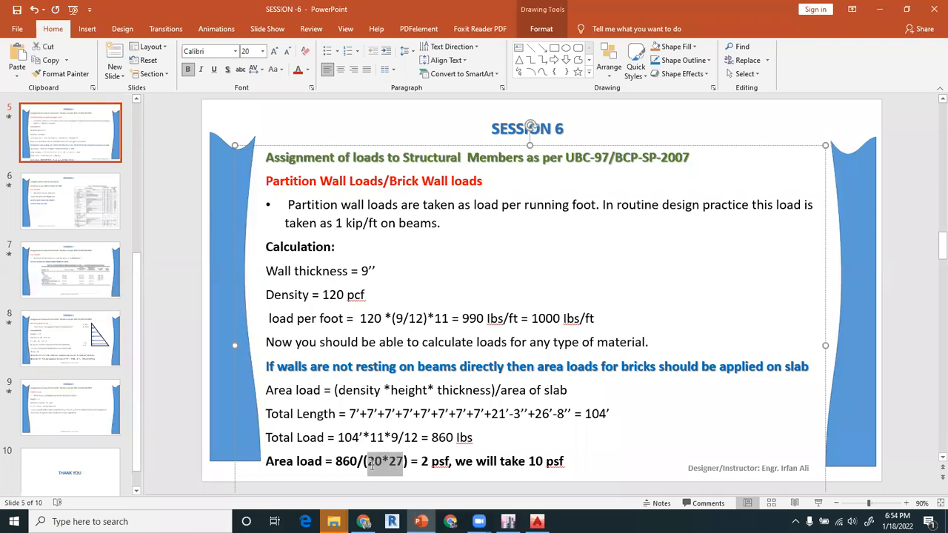
- Switch to the 126'x156' plaza drawing in AutoCAD and add an aligned dimension across the horizontal width of the washroom block
left_click(537, 522)
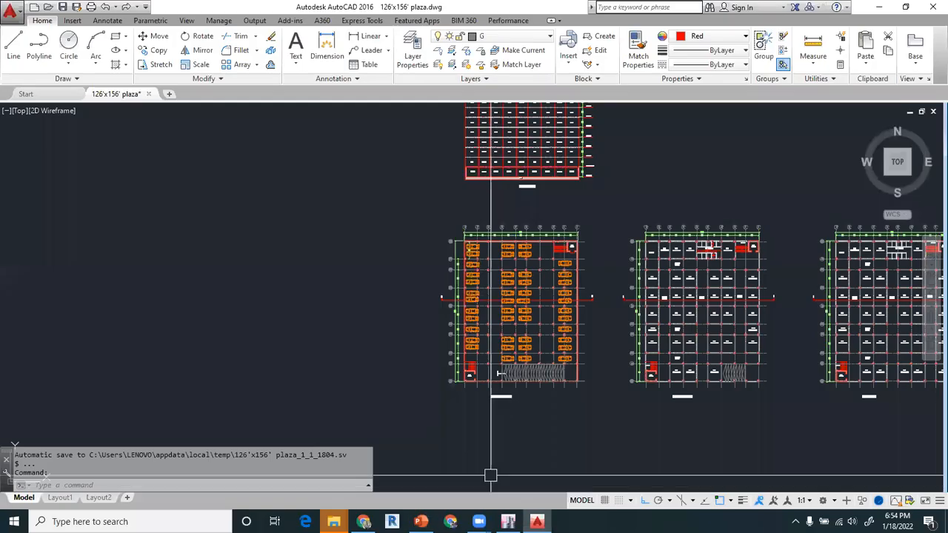
scroll(699, 256, "up", 8)
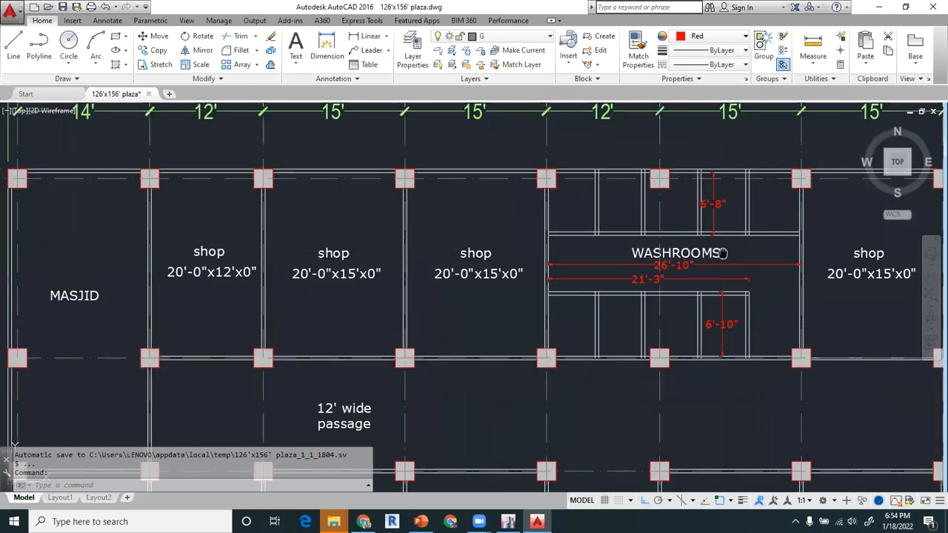
middle_click_drag(723, 253, 657, 292)
type("dail")
key("Return")
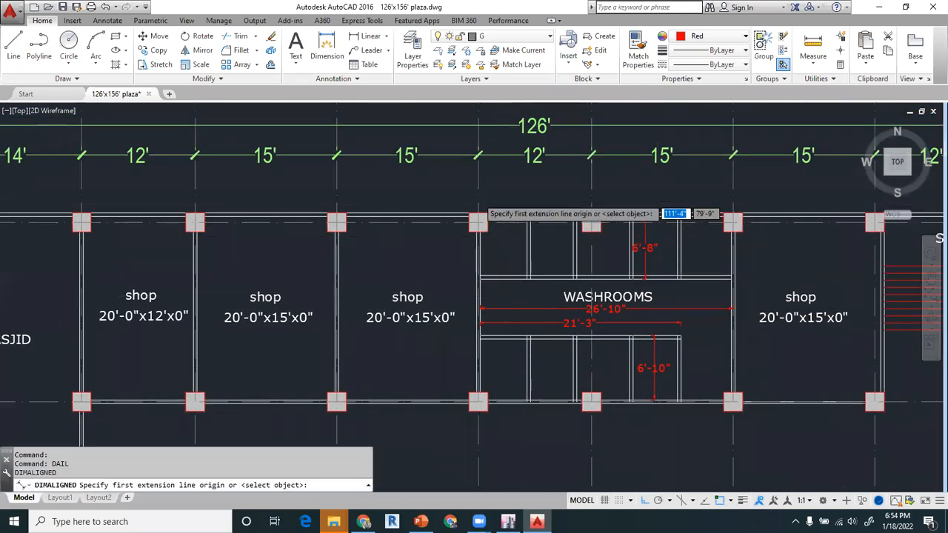
scroll(478, 217, "up", 5)
scroll(399, 242, "up", 2)
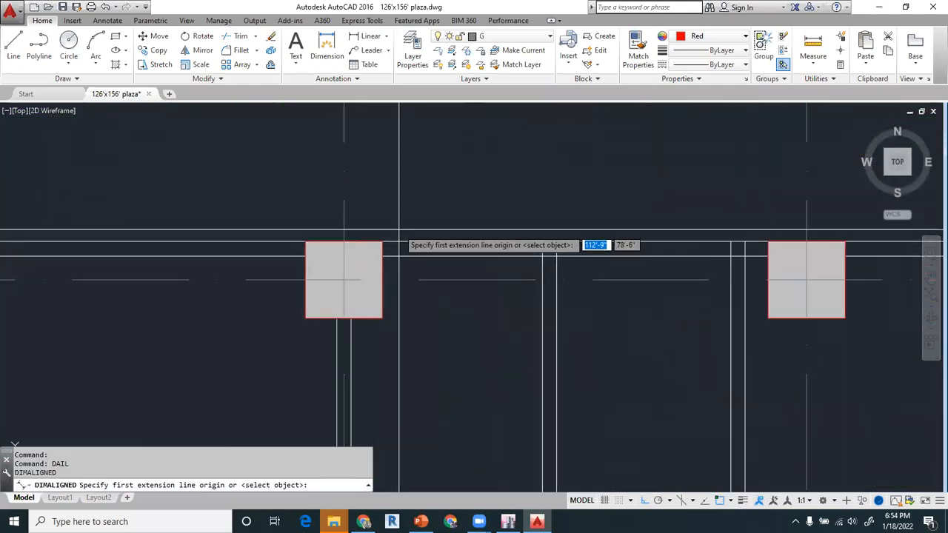
left_click(348, 318)
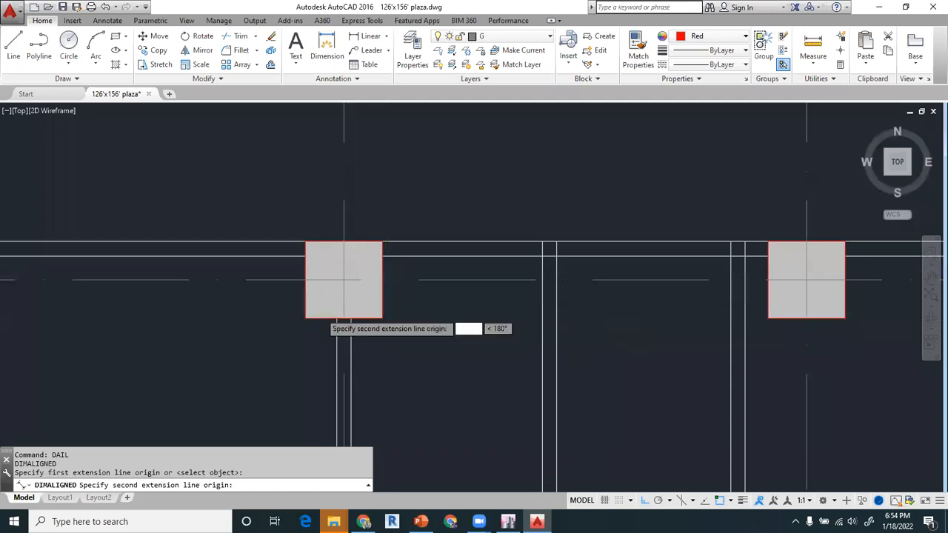
scroll(415, 320, "down", 5)
scroll(585, 314, "up", 5)
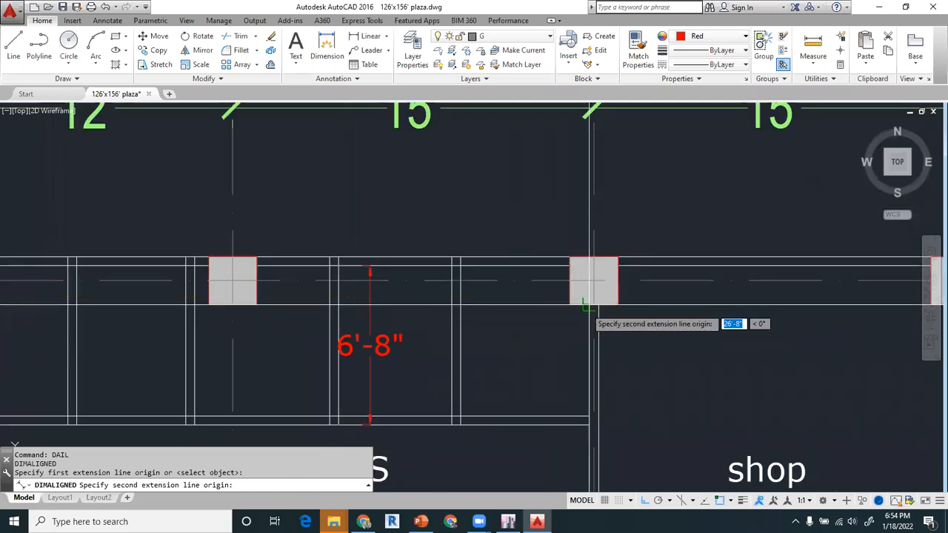
left_click(589, 306)
left_click(481, 335)
- Add an aligned dimension for the washroom block's vertical depth, from the outer wall to the passage-side wall
scroll(456, 332, "down", 5)
middle_click_drag(444, 355, 452, 310)
scroll(399, 291, "up", 5)
scroll(399, 292, "down", 5)
middle_click_drag(399, 292, 391, 260)
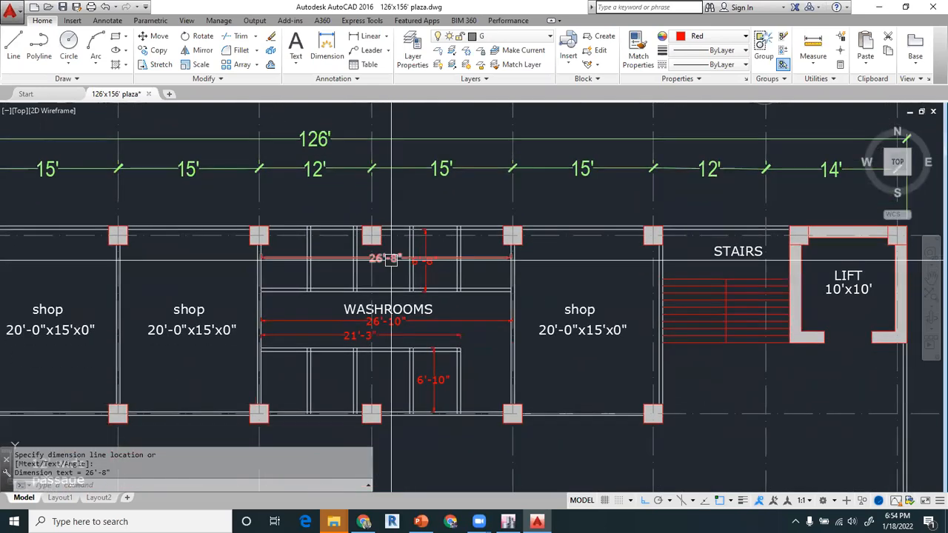
scroll(391, 259, "up", 2)
type("dal")
key("Return")
scroll(548, 211, "up", 5)
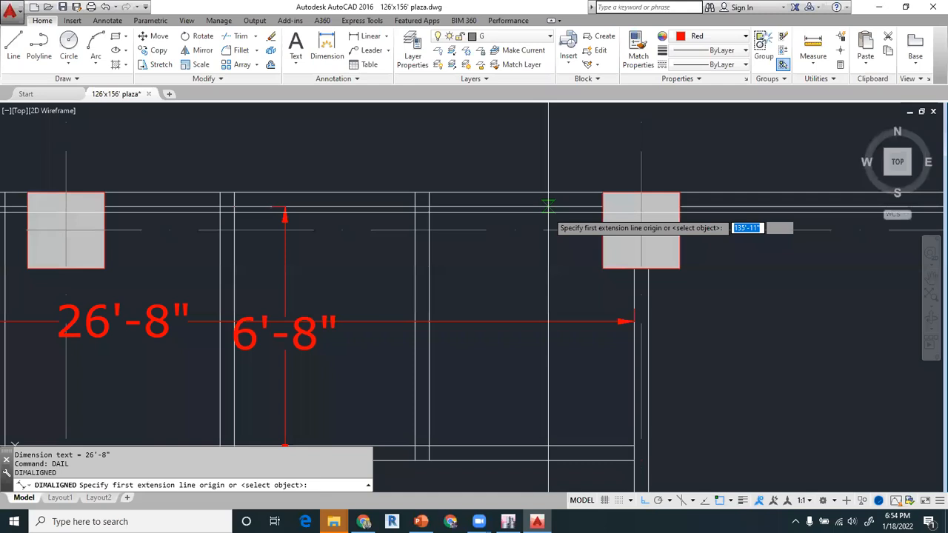
left_click(557, 194)
scroll(558, 194, "down", 5)
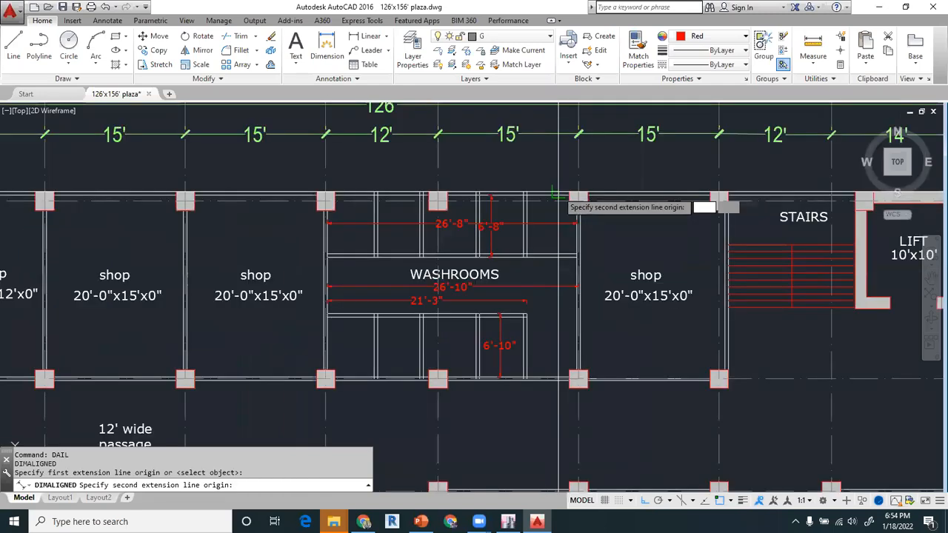
left_click(564, 380)
scroll(564, 379, "up", 4)
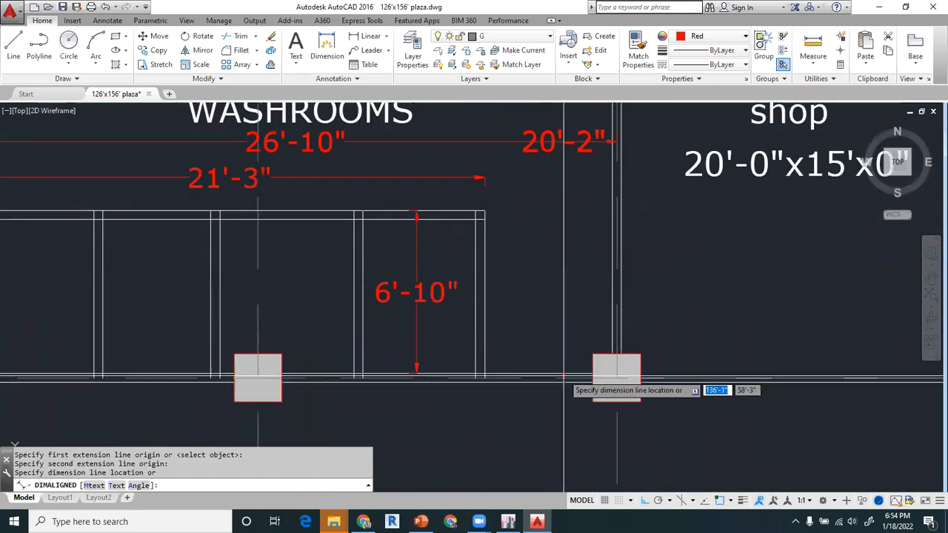
left_click(556, 333)
scroll(572, 320, "down", 4)
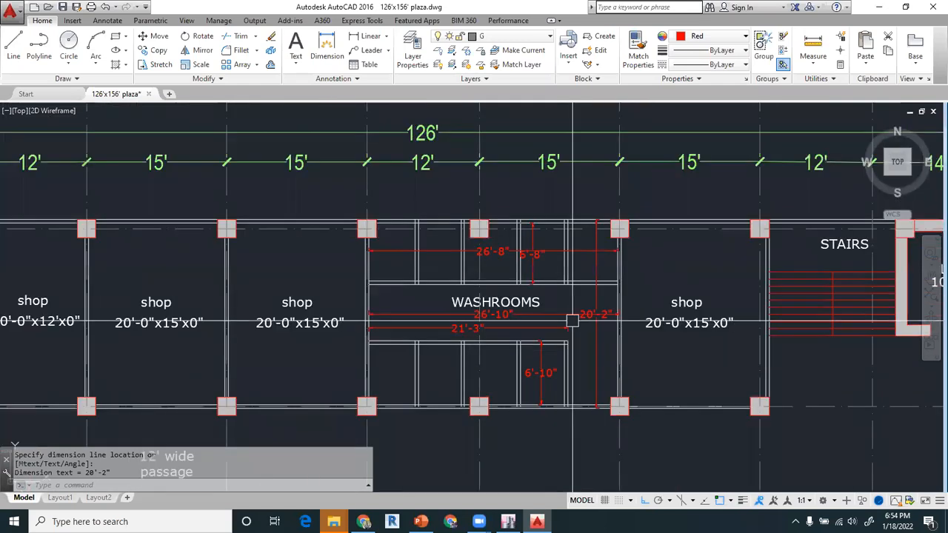
scroll(574, 317, "up", 2)
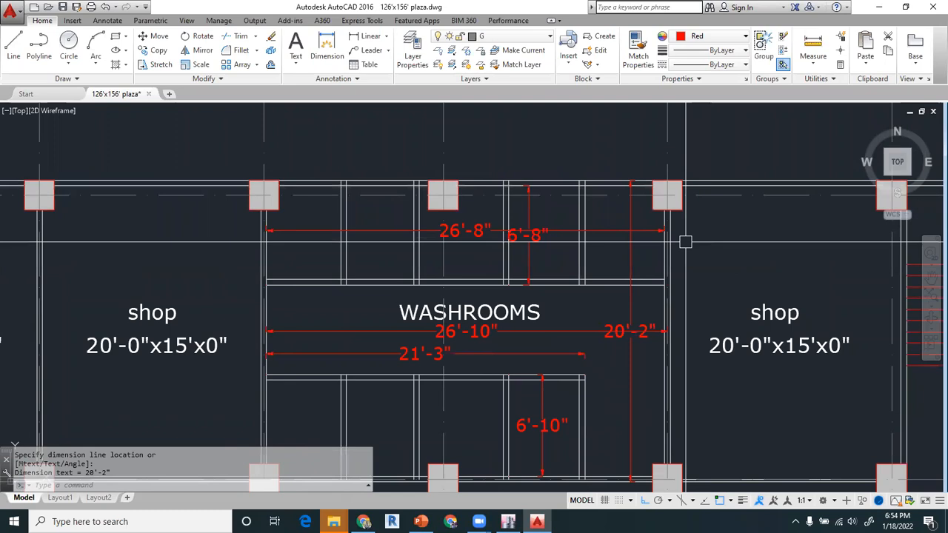
middle_click_drag(638, 326, 689, 268)
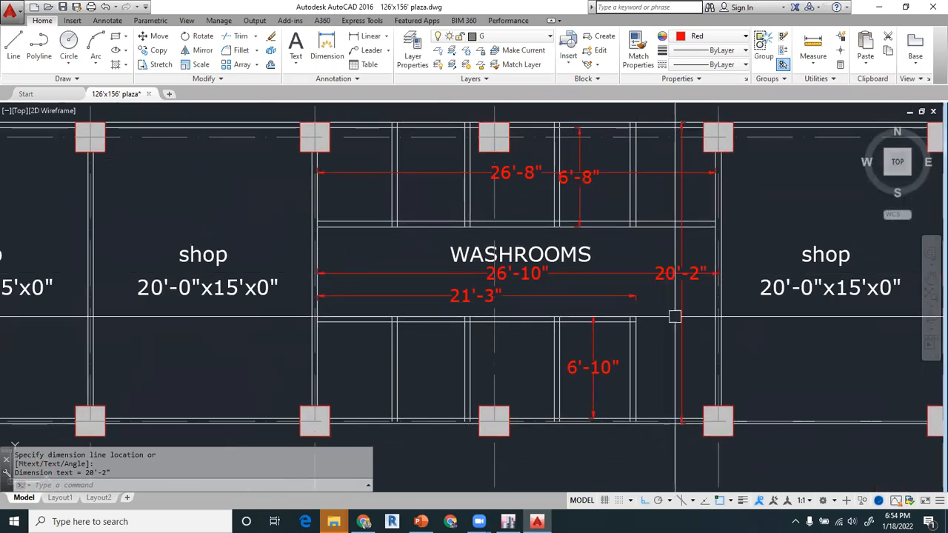
- Return to the SESSION -6 presentation in PowerPoint, clear the 20*27 highlight and show slide 9 on OHWT Loads
left_click(421, 522)
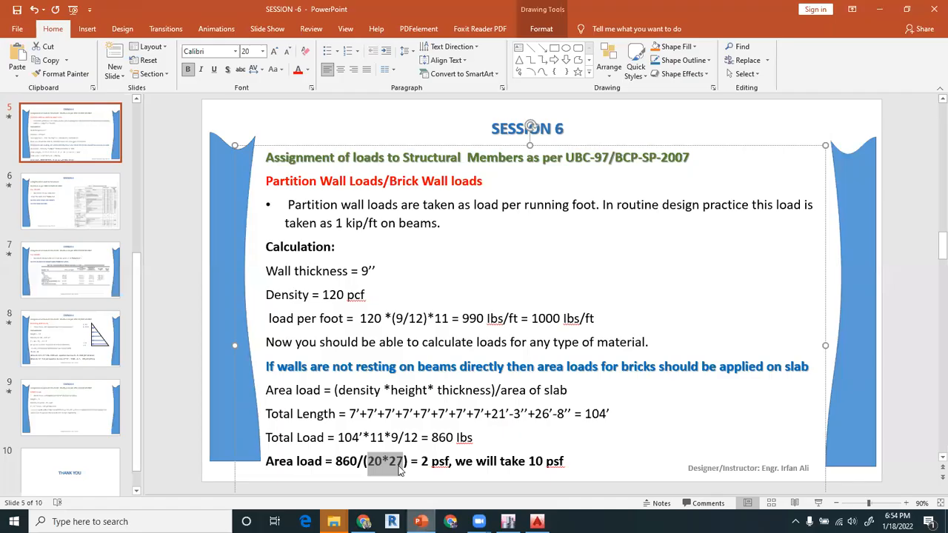
left_click(383, 463)
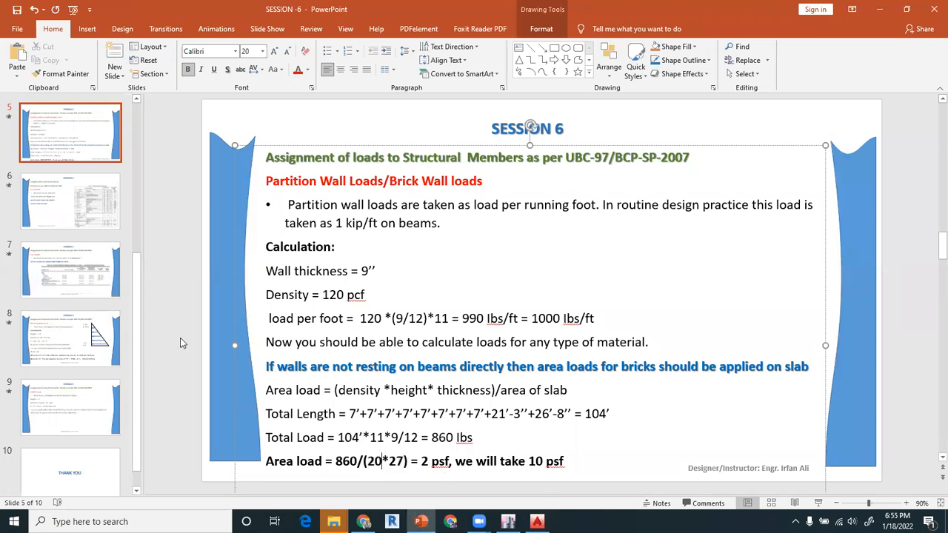
left_click(81, 393)
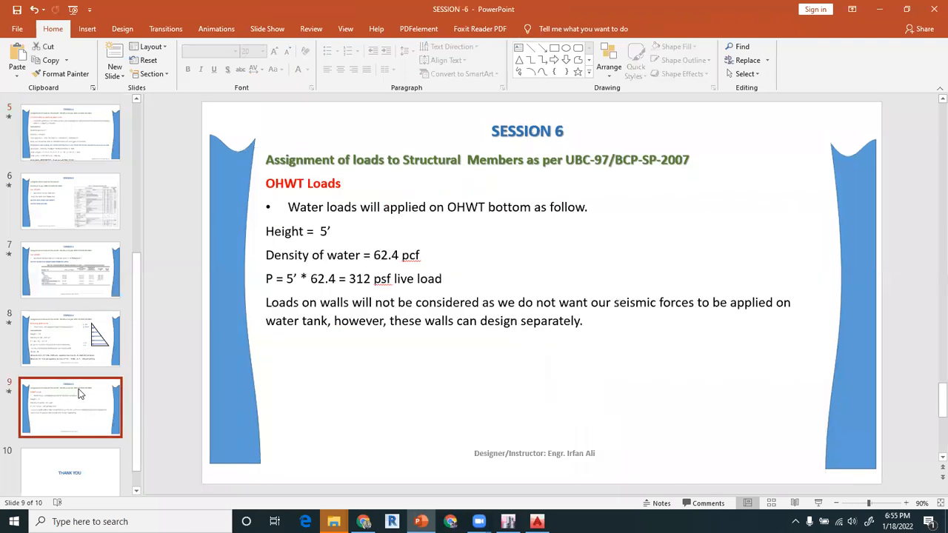
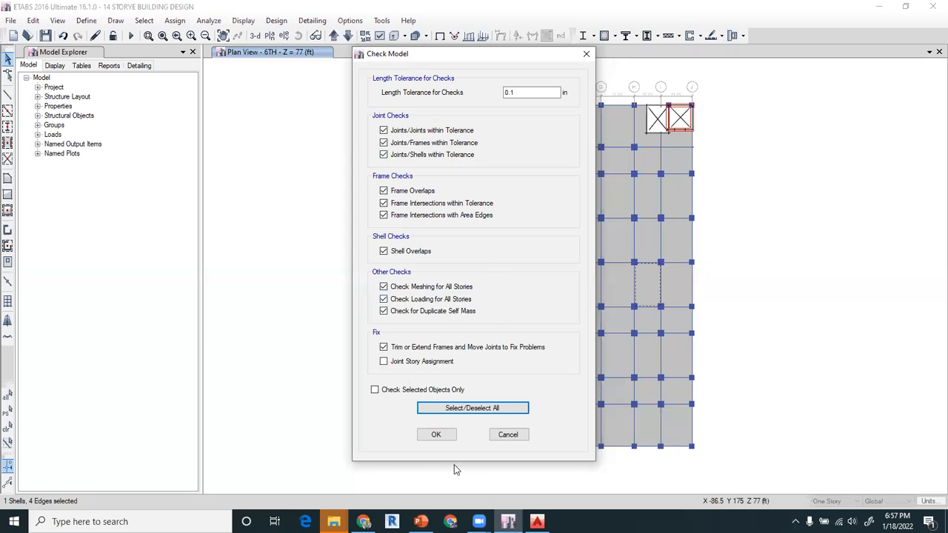
- Run the model check with all checks enabled at a 0.1 in length tolerance, and close the resulting warning report
left_click(437, 435)
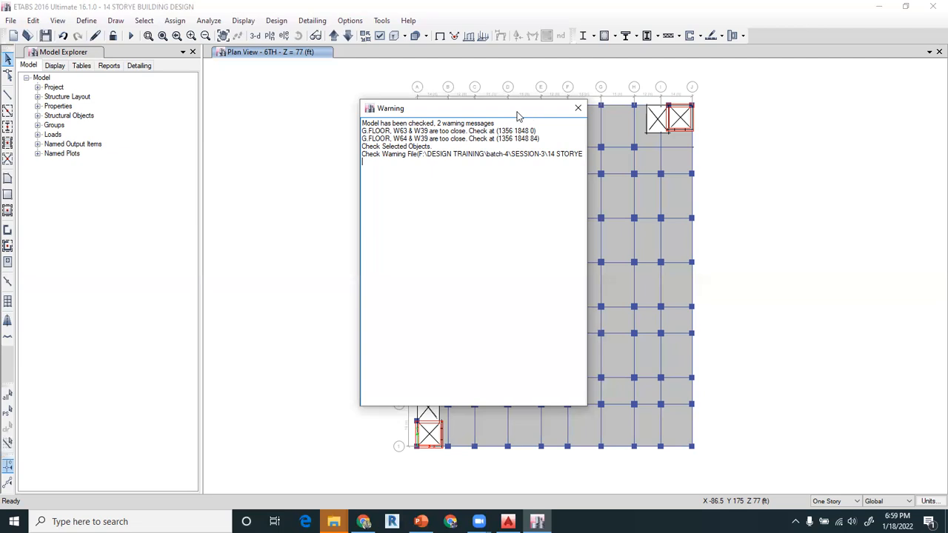
left_click_drag(519, 115, 432, 125)
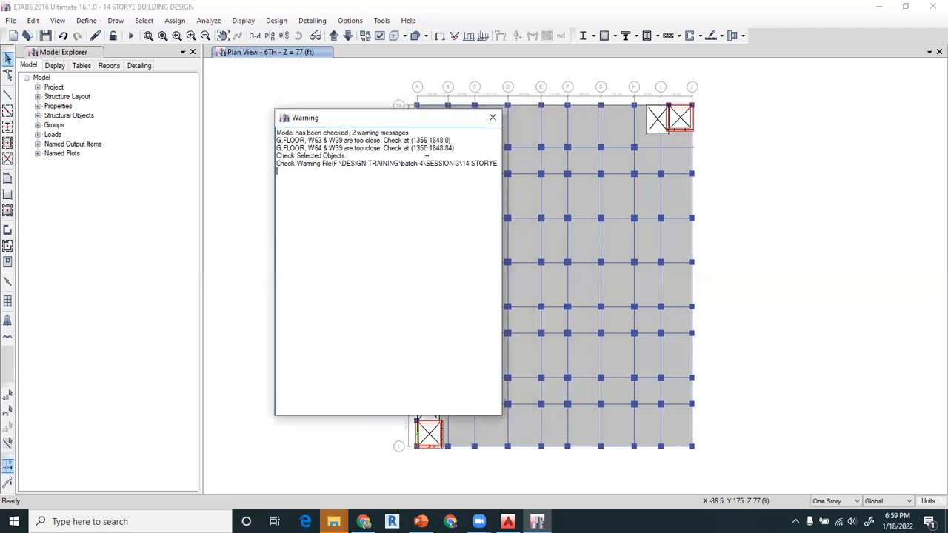
left_click(492, 117)
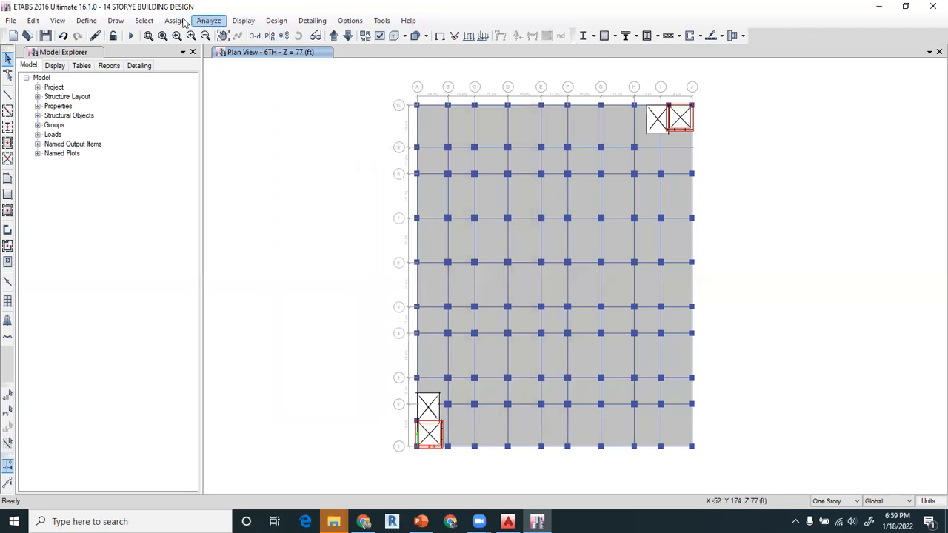
- Select wall shell W39 on all stories by its shell label
left_click(144, 20)
mouse_move(163, 35)
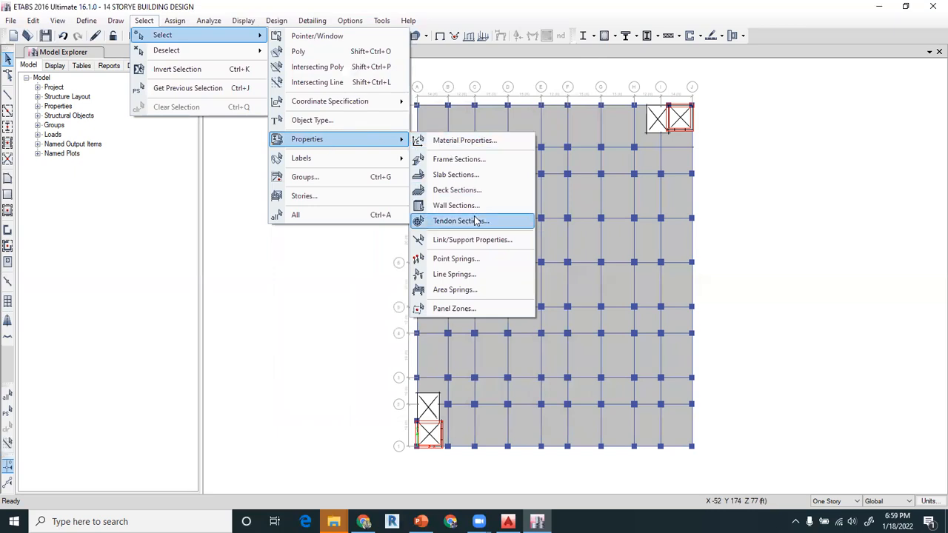
mouse_move(337, 159)
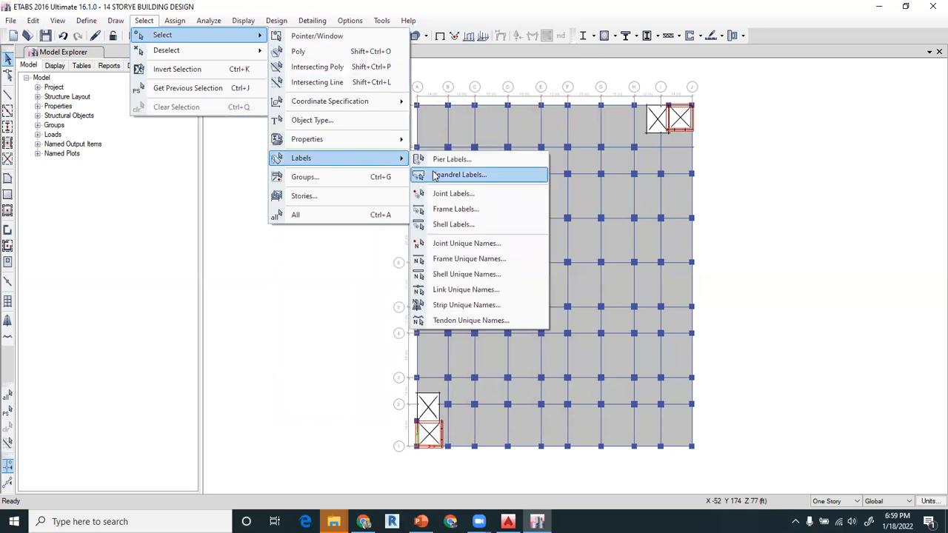
left_click(454, 224)
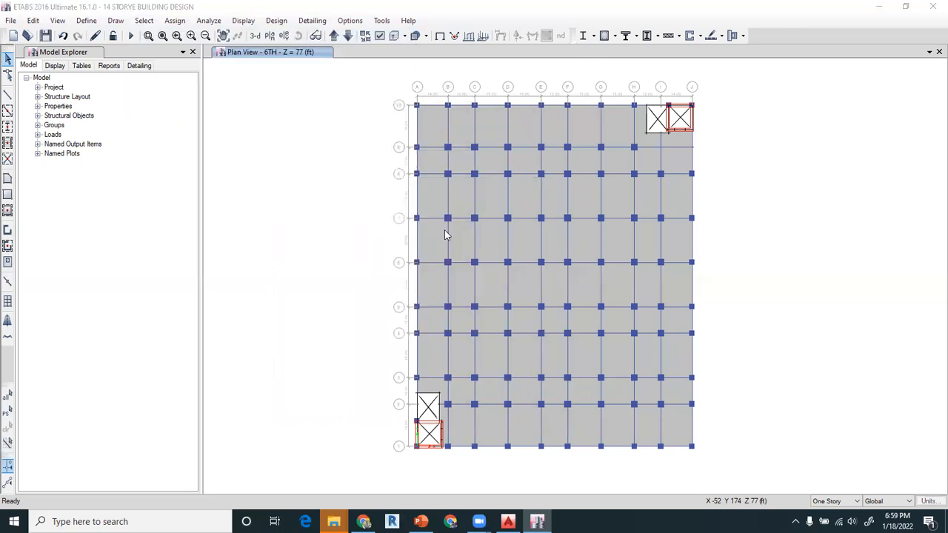
scroll(448, 259, "down", 20)
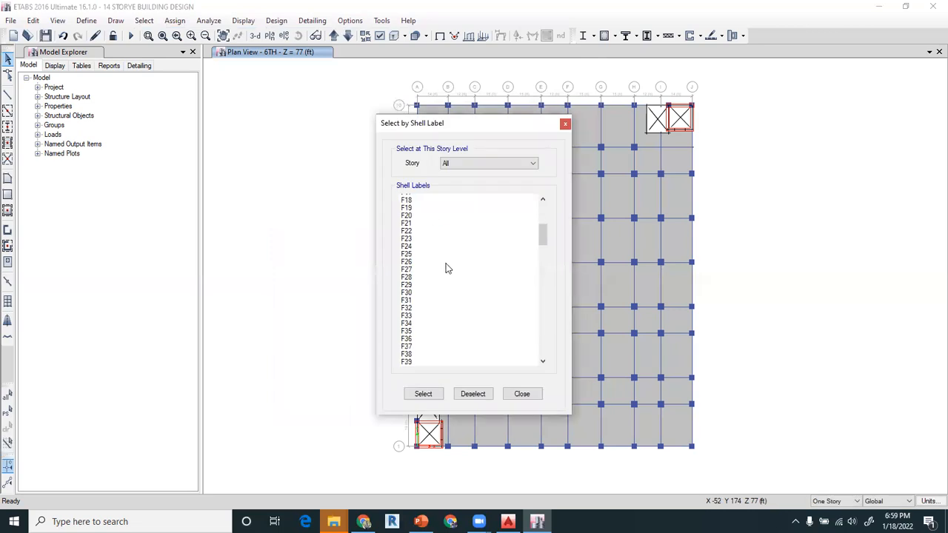
scroll(452, 264, "down", 5)
scroll(450, 263, "down", 3)
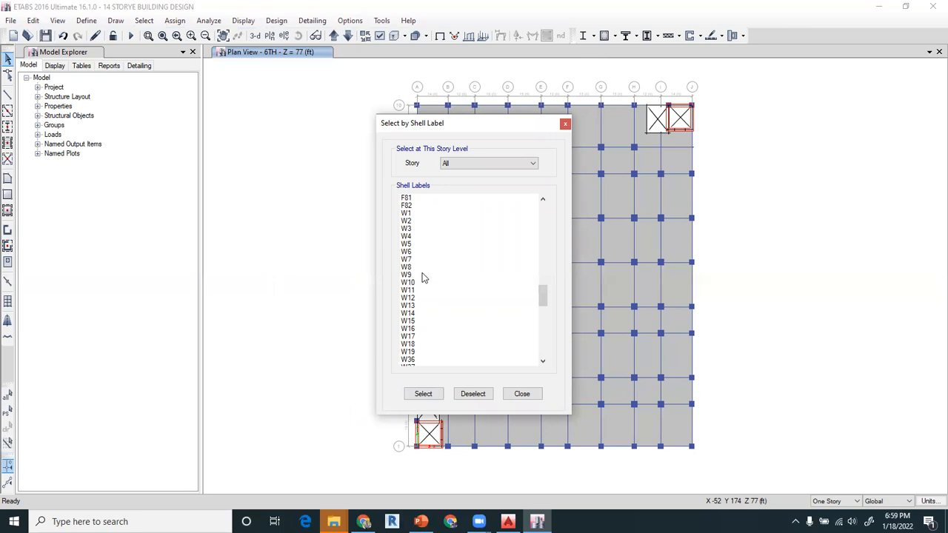
scroll(423, 273, "down", 5)
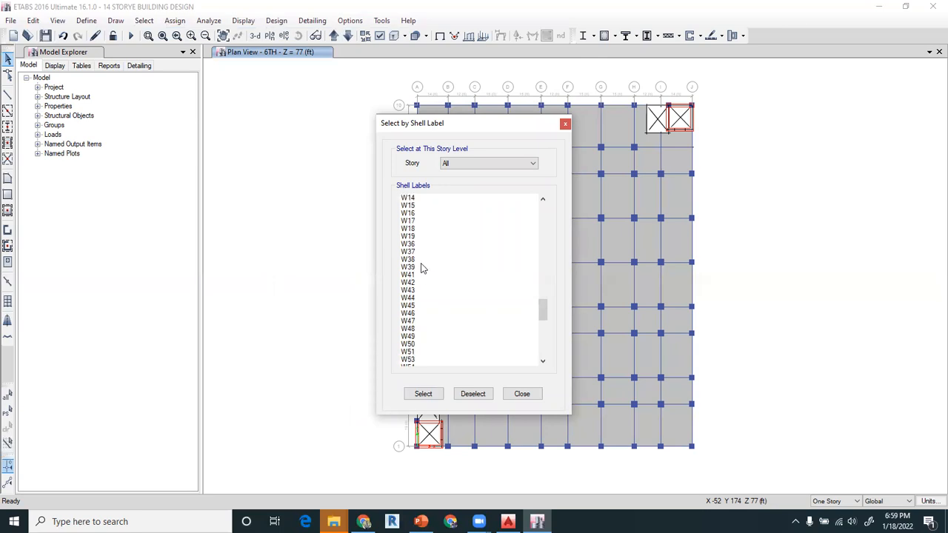
left_click(422, 268)
left_click(424, 394)
left_click(536, 395)
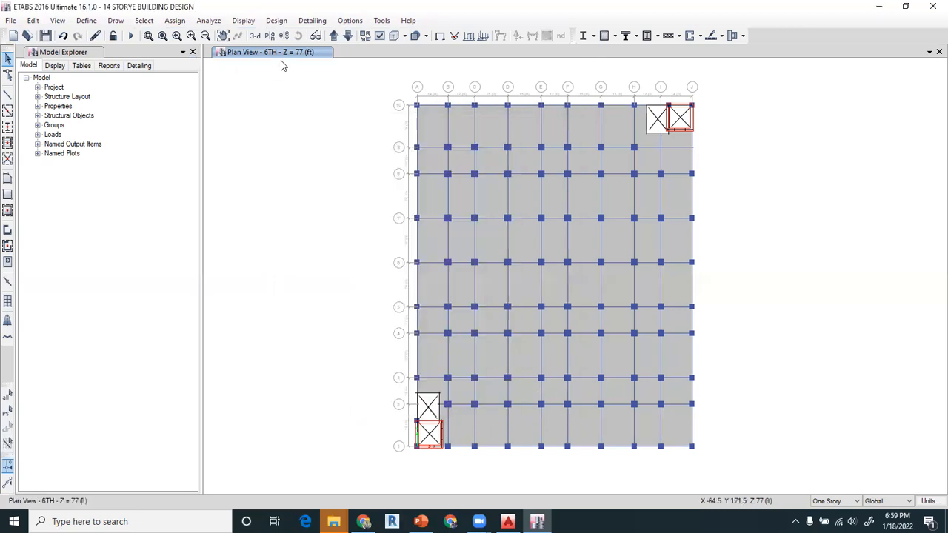
- Show the G.FLOOR plan and draw a RETAINING WALL pier along the upper edge from grid H to the column at the lift core
left_click(283, 36)
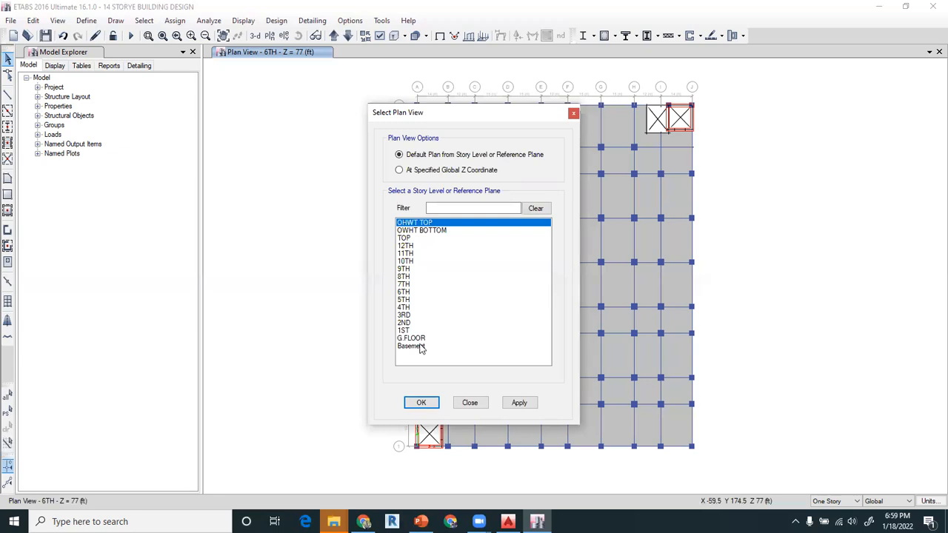
left_click(419, 338)
left_click(422, 403)
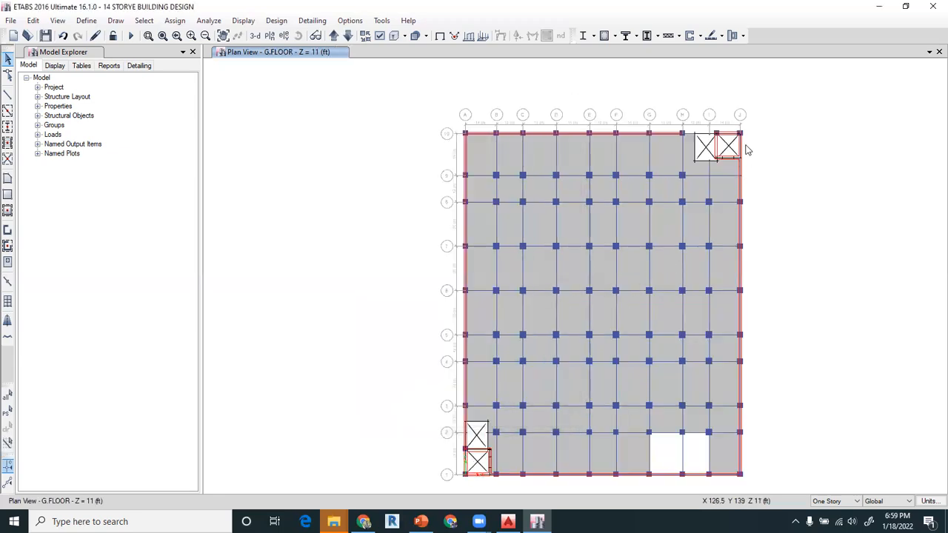
left_click(7, 229)
scroll(745, 131, "up", 3)
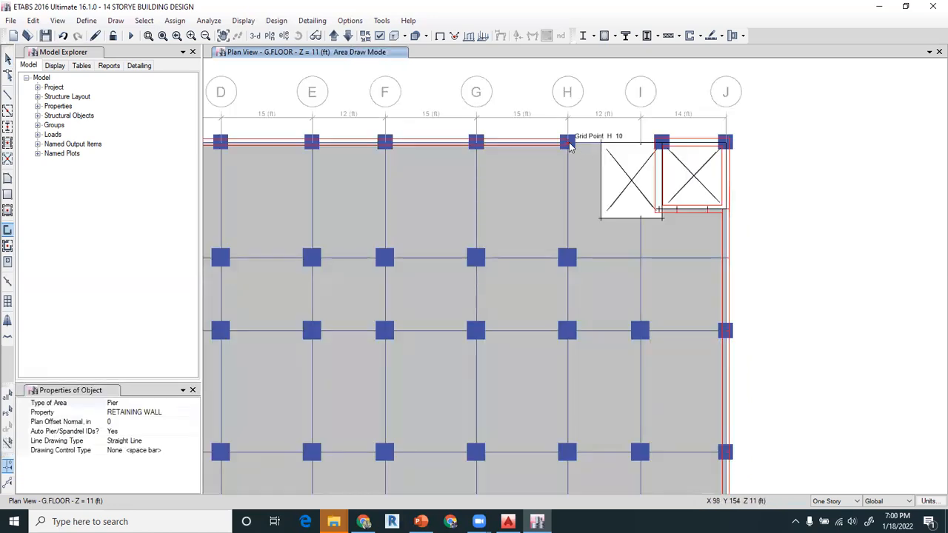
left_click(568, 141)
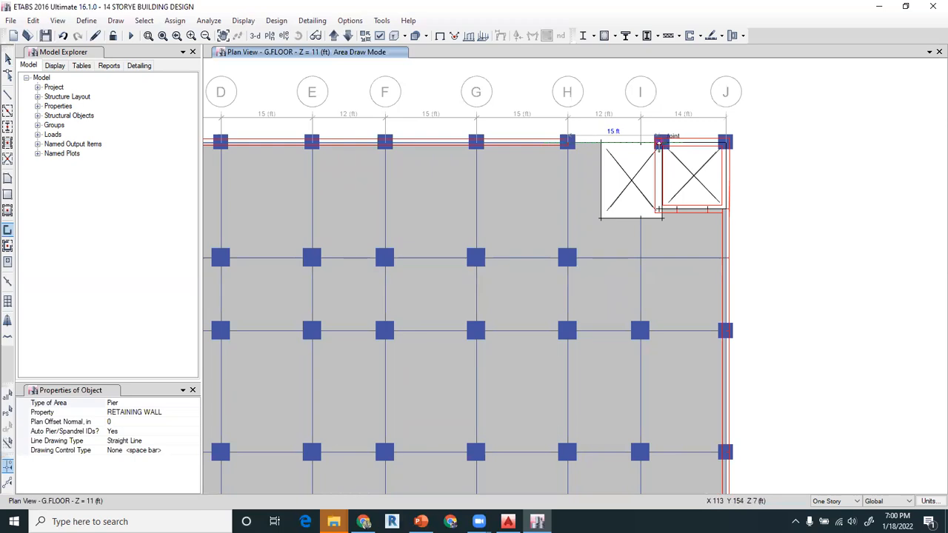
left_click(661, 142)
mouse_move(460, 331)
middle_mouse_down()
mouse_move(729, 135)
mouse_move(761, 90)
middle_mouse_up()
middle_click_drag(382, 389, 516, 150)
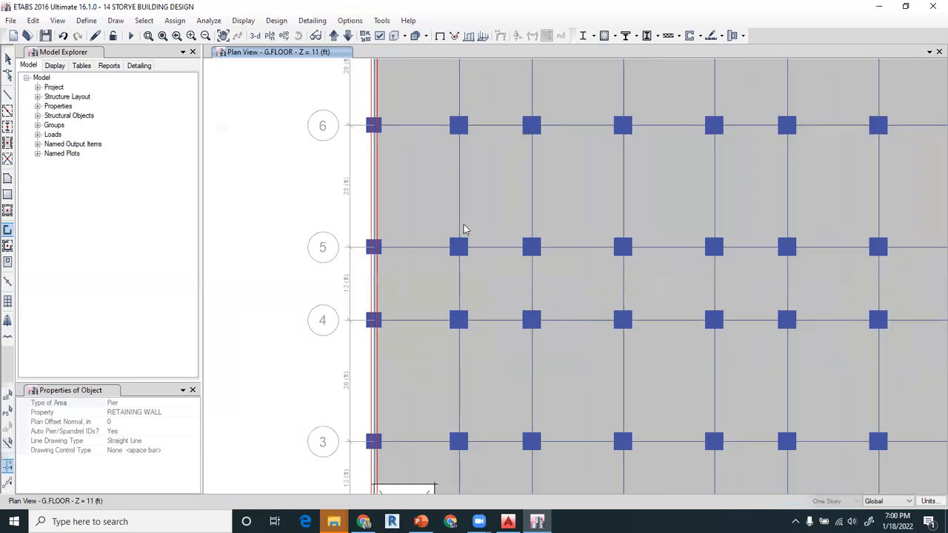
middle_click_drag(435, 400, 476, 86)
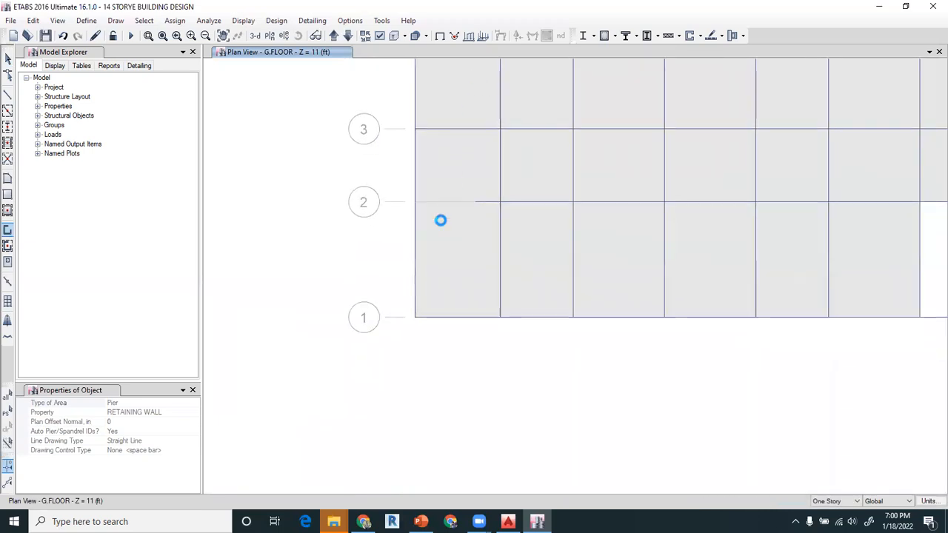
key("Escape")
- Assign a non-uniform SDL load in Local-3 with C = -120 and D = 1320 to the new upper-edge retaining wall, replacing existing loads
middle_click_drag(613, 367, 536, 485)
middle_click_drag(654, 307, 519, 508)
middle_click_drag(667, 102, 656, 212)
left_click(604, 108)
left_click_drag(601, 91, 599, 125)
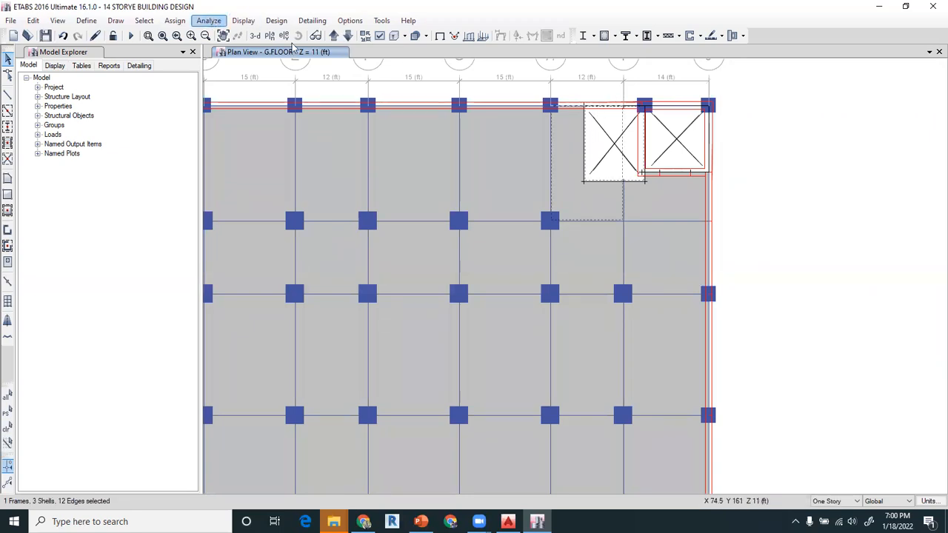
left_click(567, 148)
left_click(612, 138)
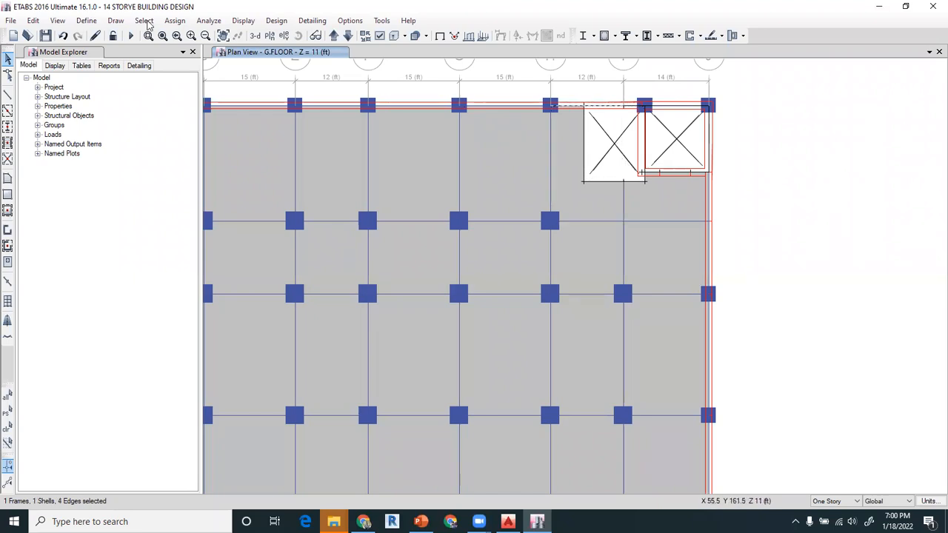
left_click(174, 20)
mouse_move(220, 145)
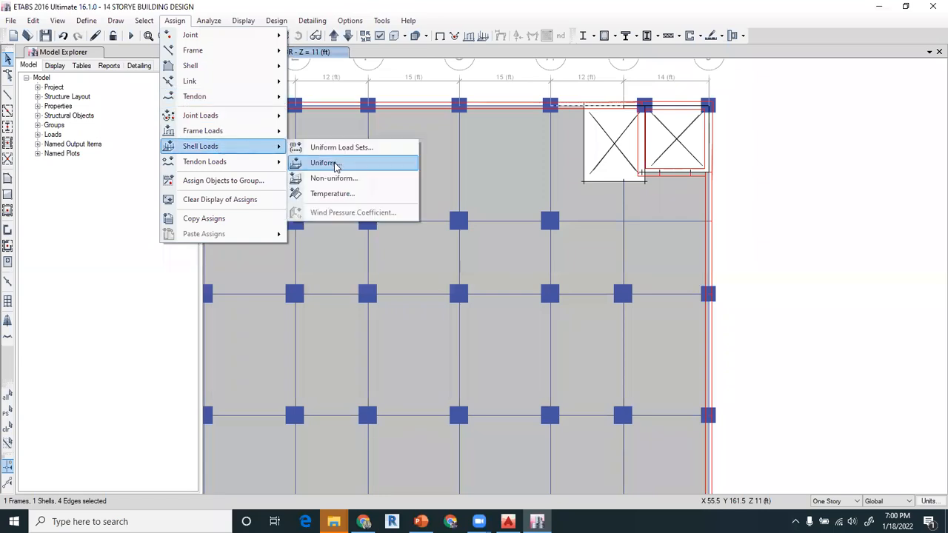
left_click(335, 178)
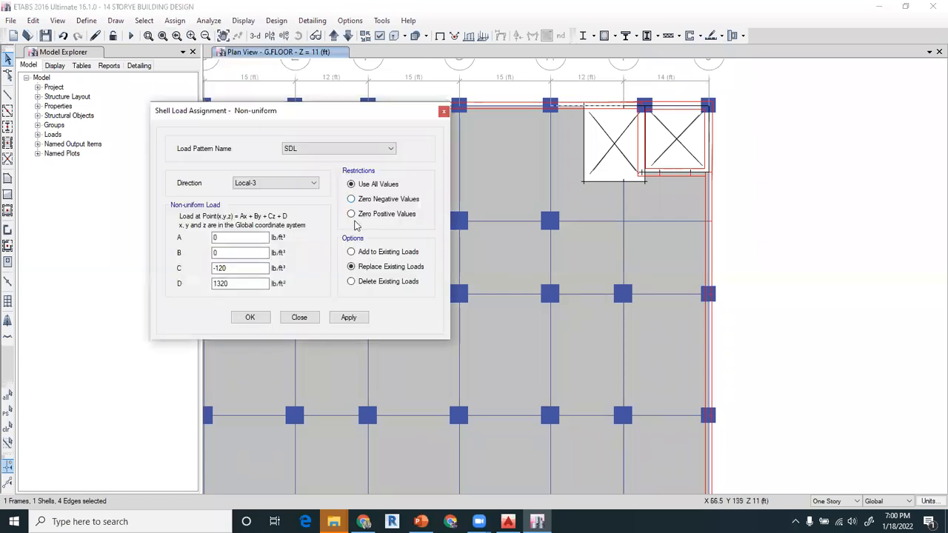
left_click(343, 320)
left_click(249, 317)
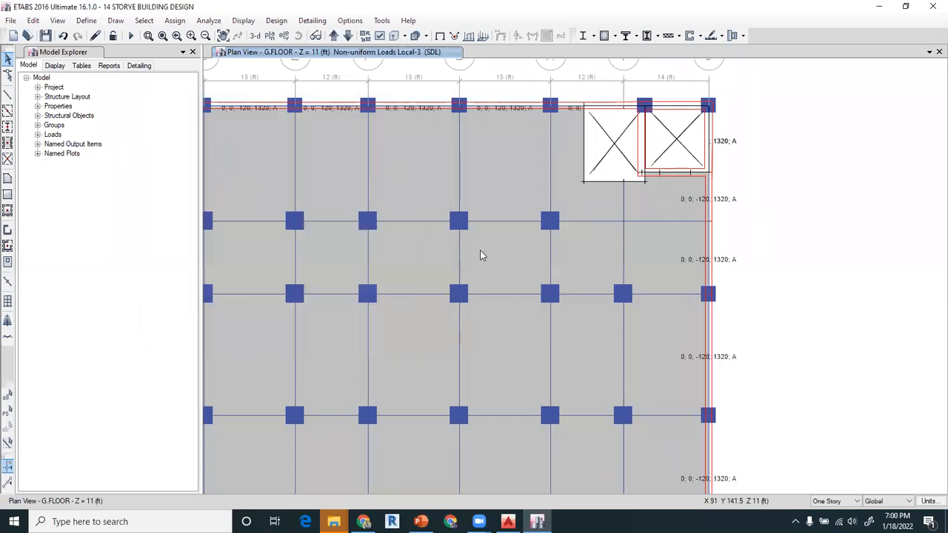
- Set all load cases to Run, covering Modal, Dead, LIVE, SDL, EQ-X and EQ-Y
scroll(460, 156, "down", 4)
middle_click_drag(413, 248, 498, 209)
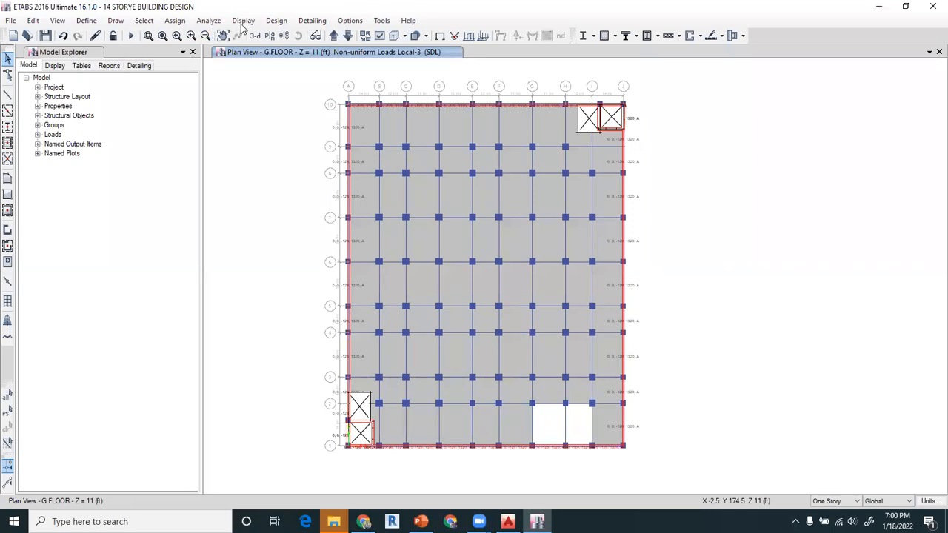
left_click(212, 21)
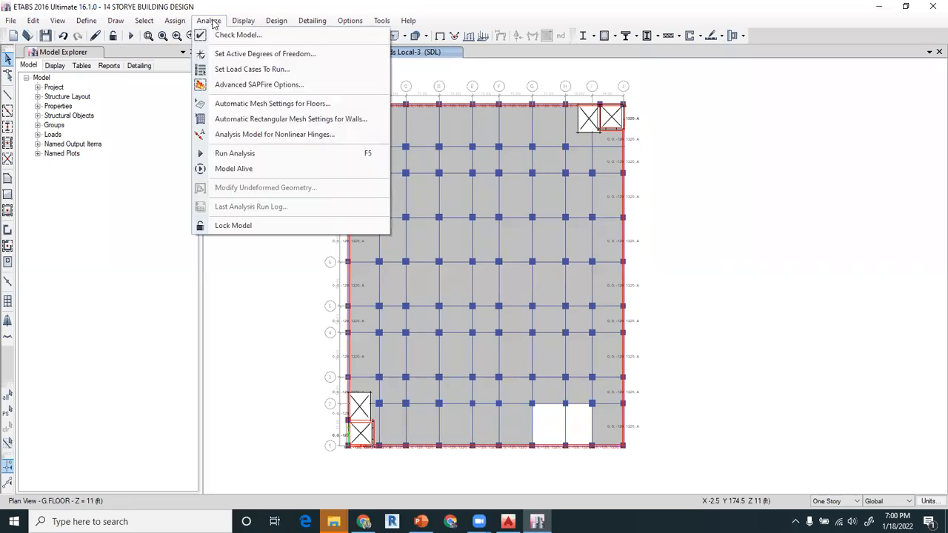
left_click(237, 69)
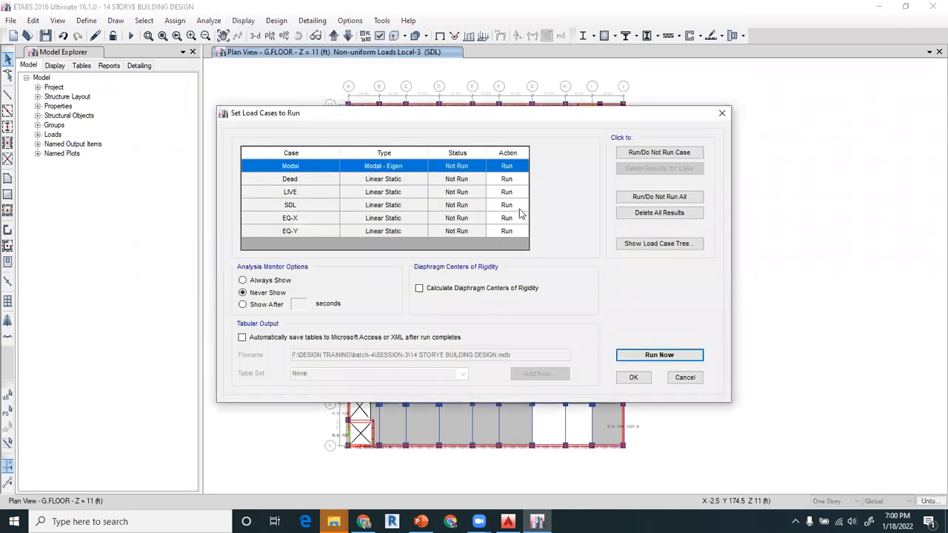
left_click(480, 218)
left_click(466, 192)
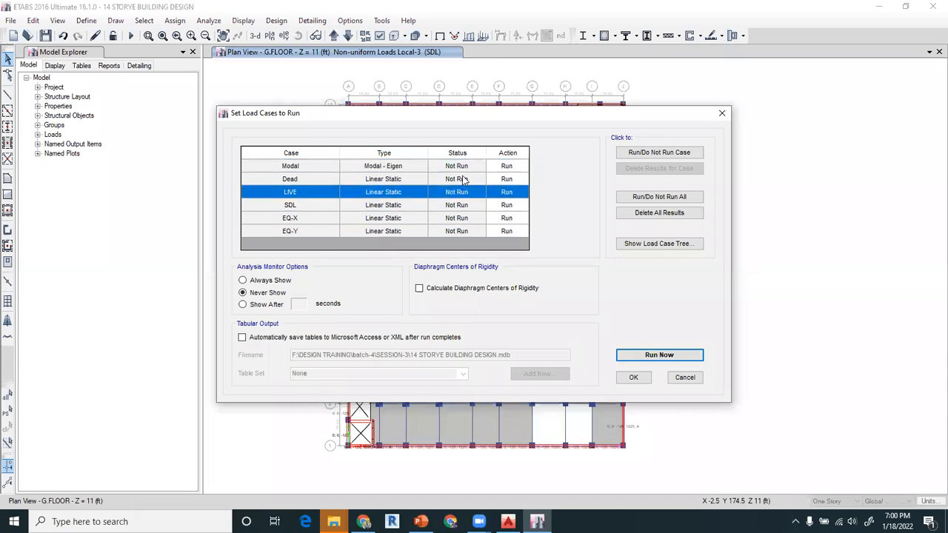
left_click(466, 179)
left_click(626, 155)
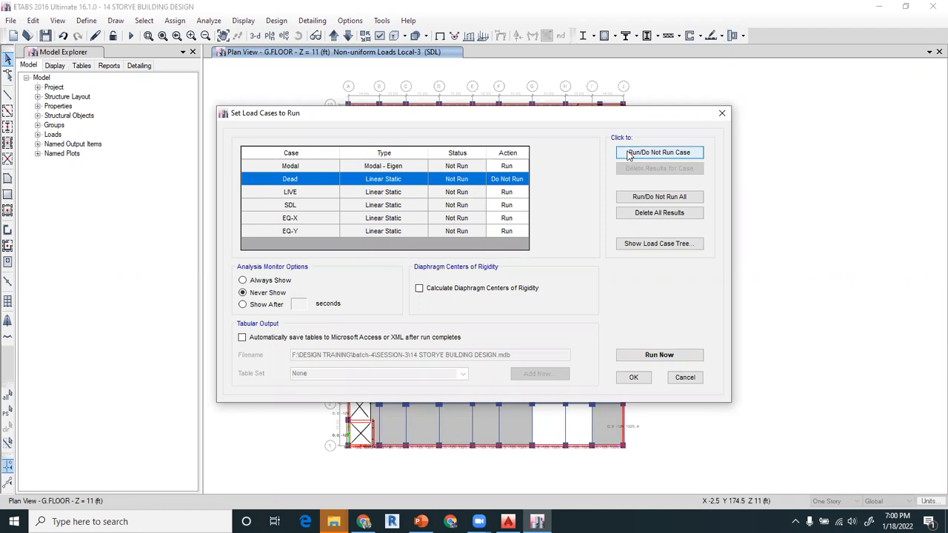
left_click(649, 196)
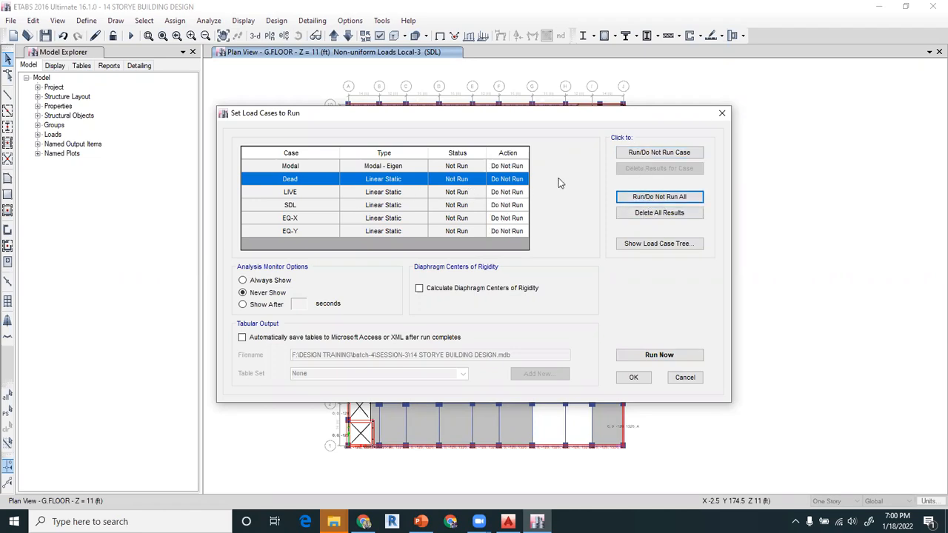
left_click(652, 196)
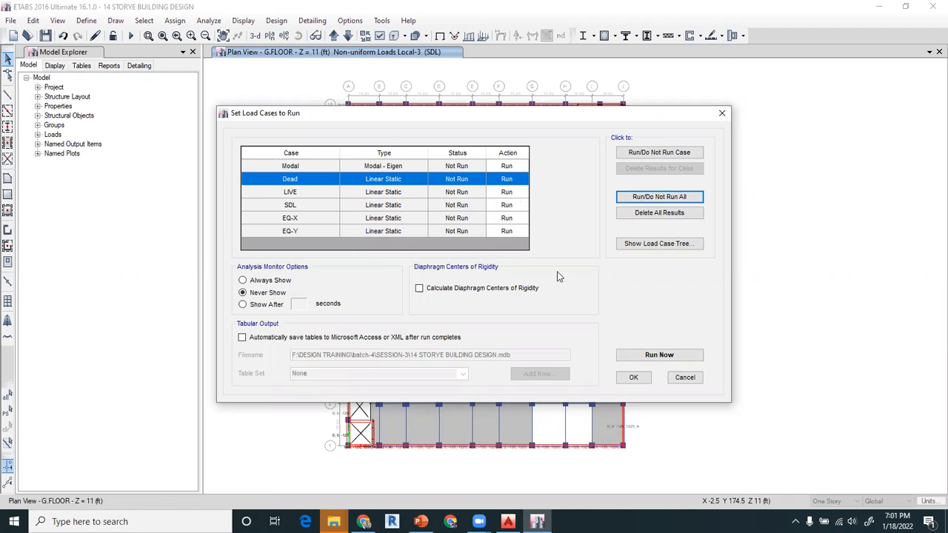
- Start the analysis for all load cases and cancel it during creation of the analysis model
left_click(658, 355)
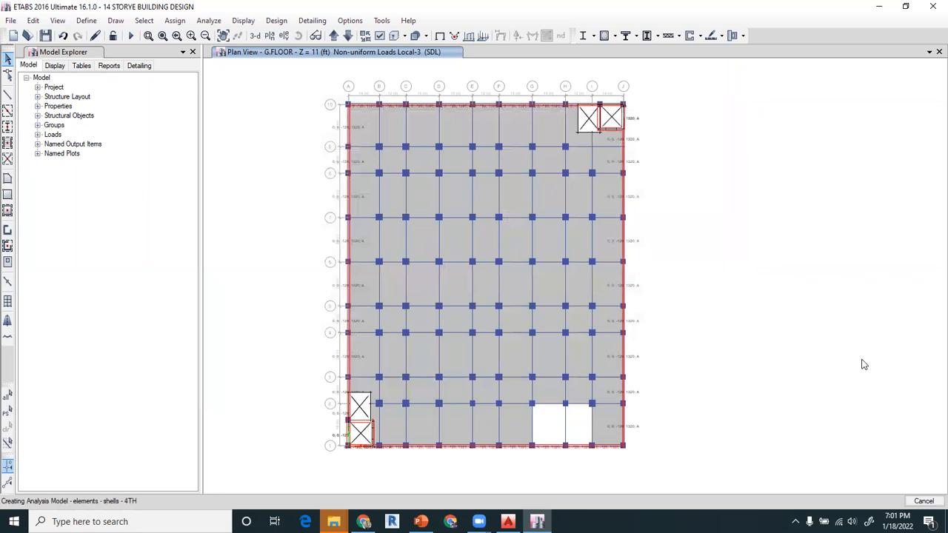
left_click(920, 503)
key("Return")
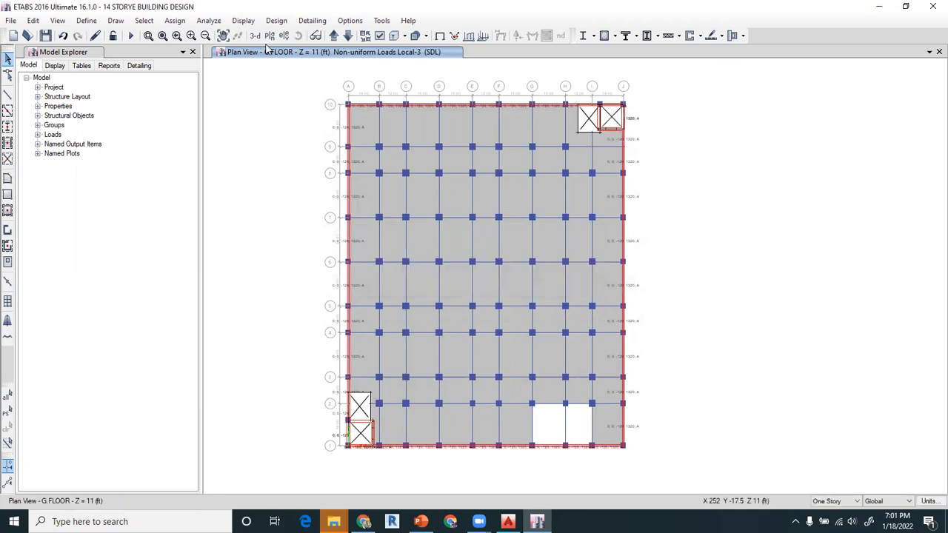
- Assign floor auto meshing to all objects using Auto Cookie Cut, meshing at visible grids and limiting the element size to 48 in
left_click(8, 397)
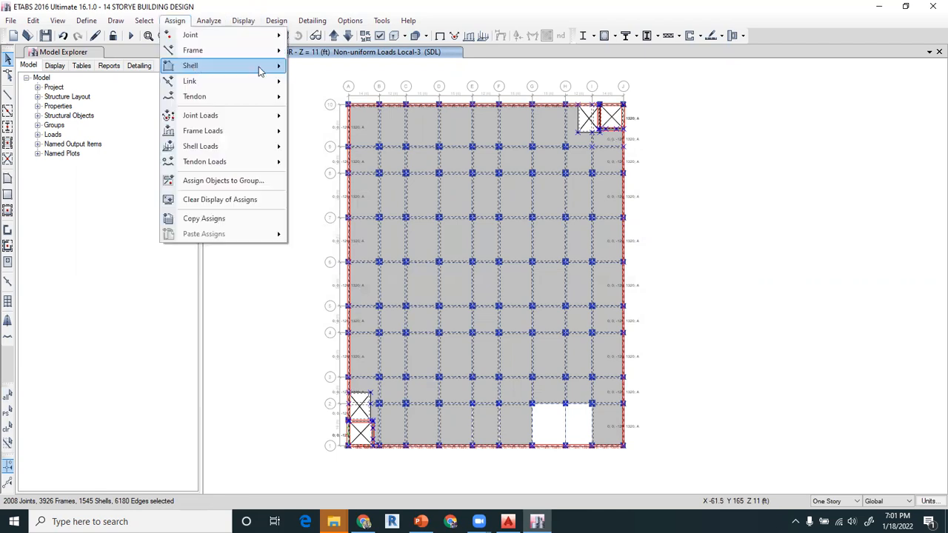
mouse_move(262, 68)
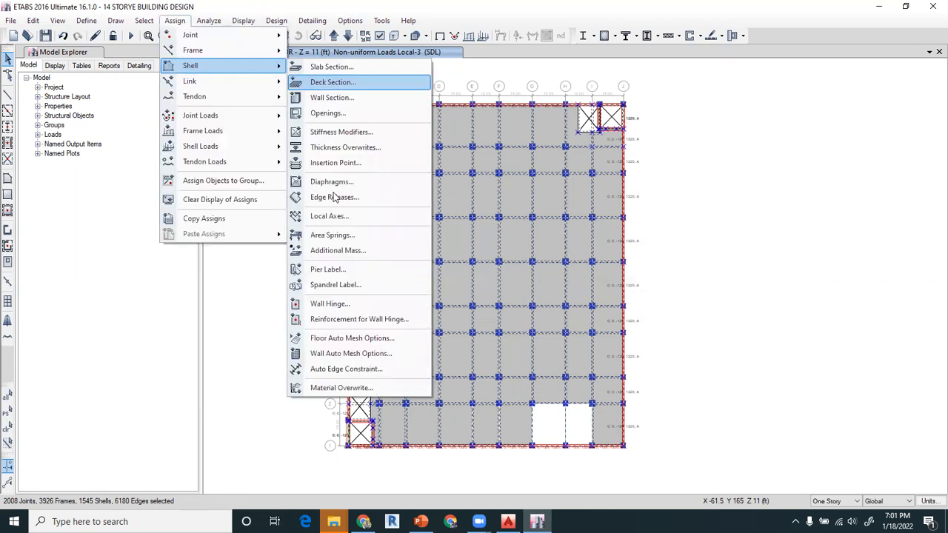
left_click(342, 339)
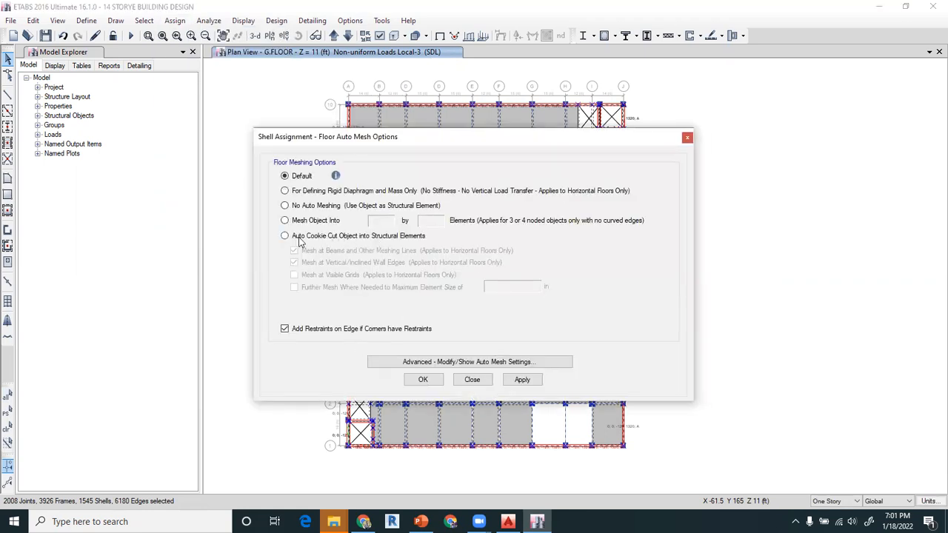
left_click(318, 237)
left_click(314, 275)
left_click(312, 288)
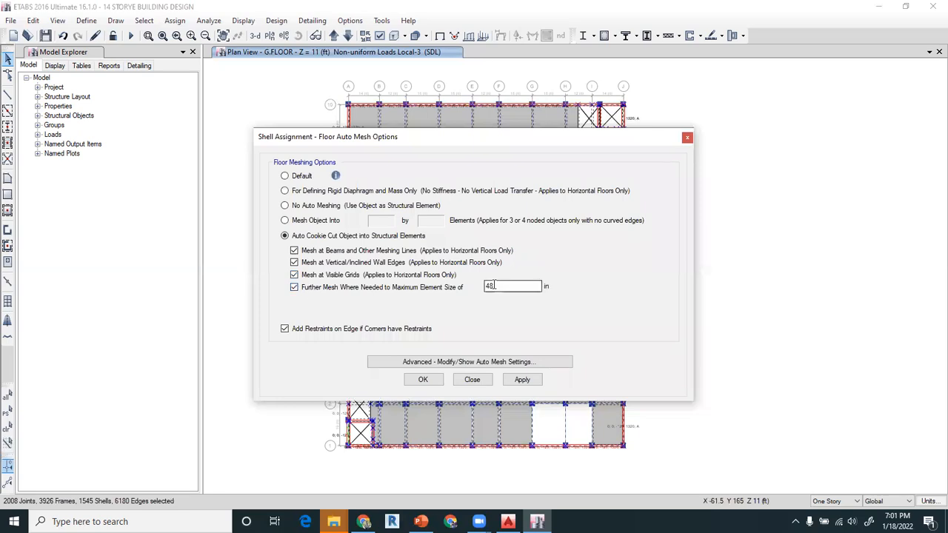
left_click(419, 363)
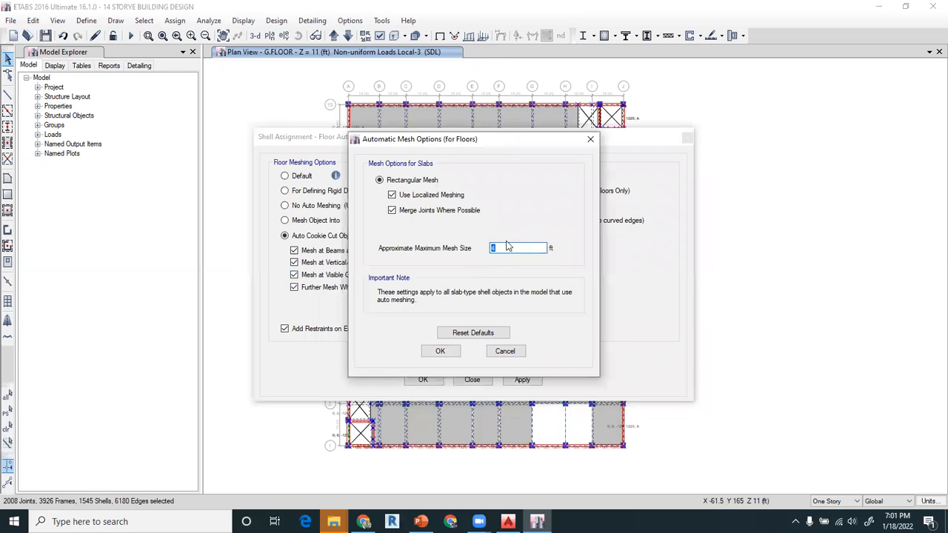
left_click(440, 352)
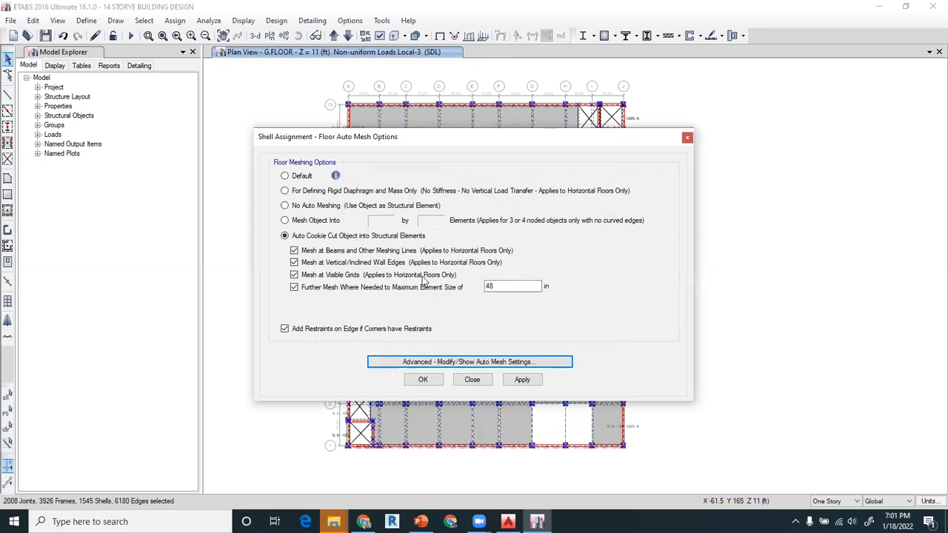
left_click(426, 381)
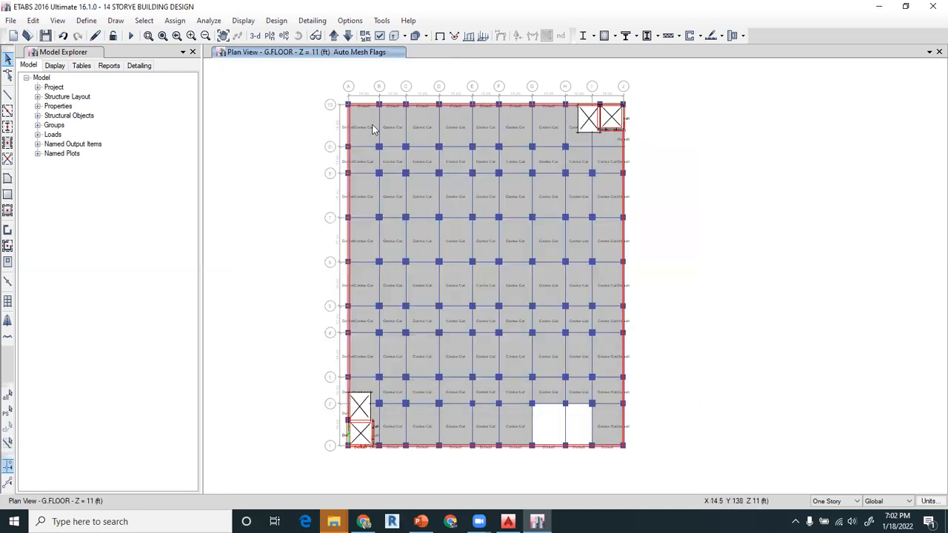
- Assign Auto Rectangular Mesh to all walls in the model and accept the maximum wall mesh size in the advanced settings
left_click(7, 400)
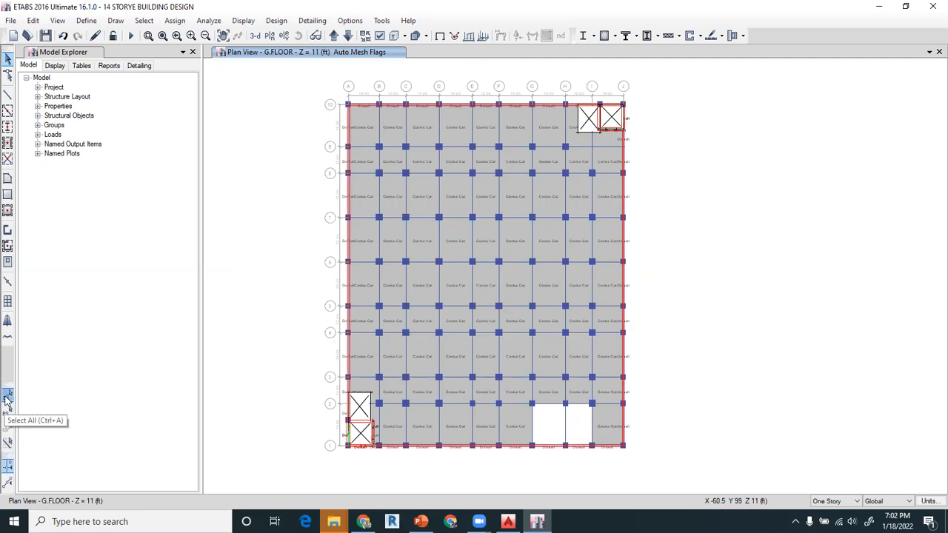
left_click(178, 21)
mouse_move(208, 65)
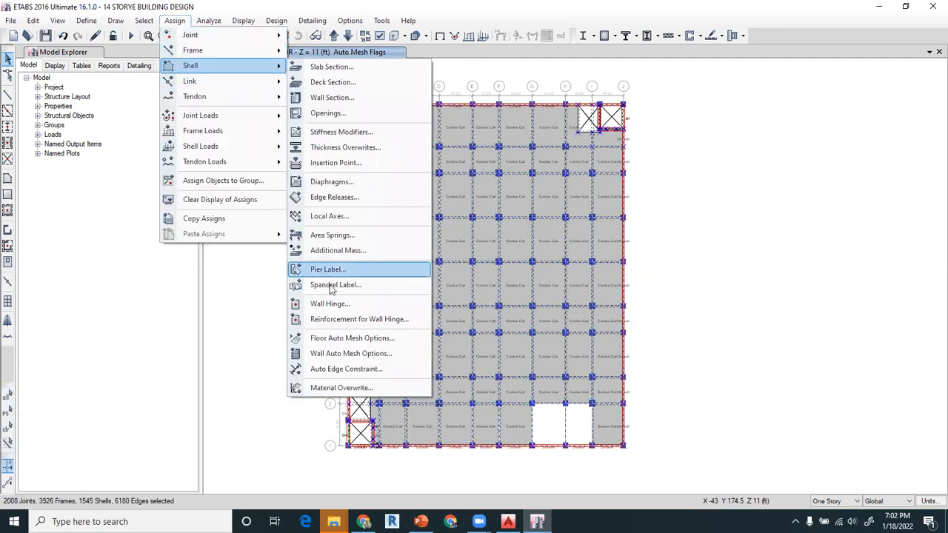
left_click(336, 355)
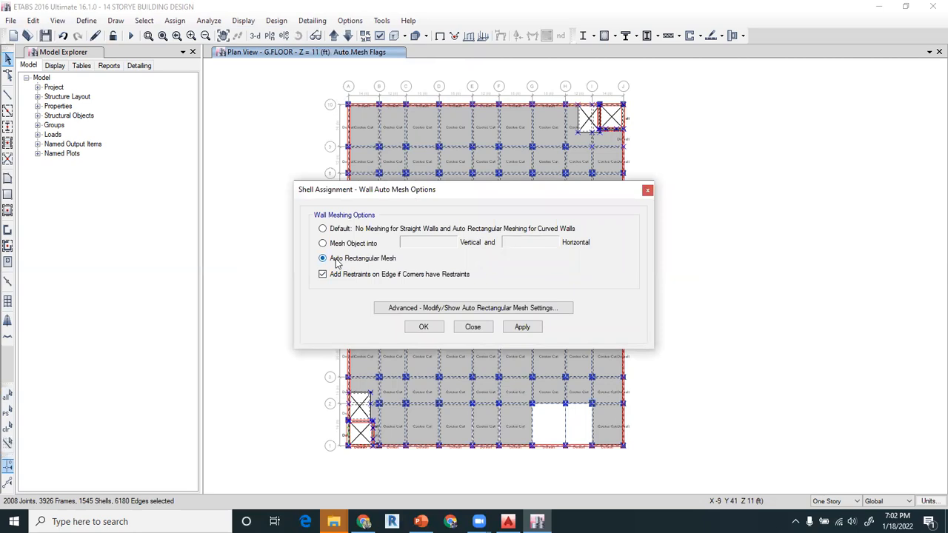
left_click(393, 308)
left_click_drag(524, 215, 489, 218)
left_click_drag(530, 186, 553, 169)
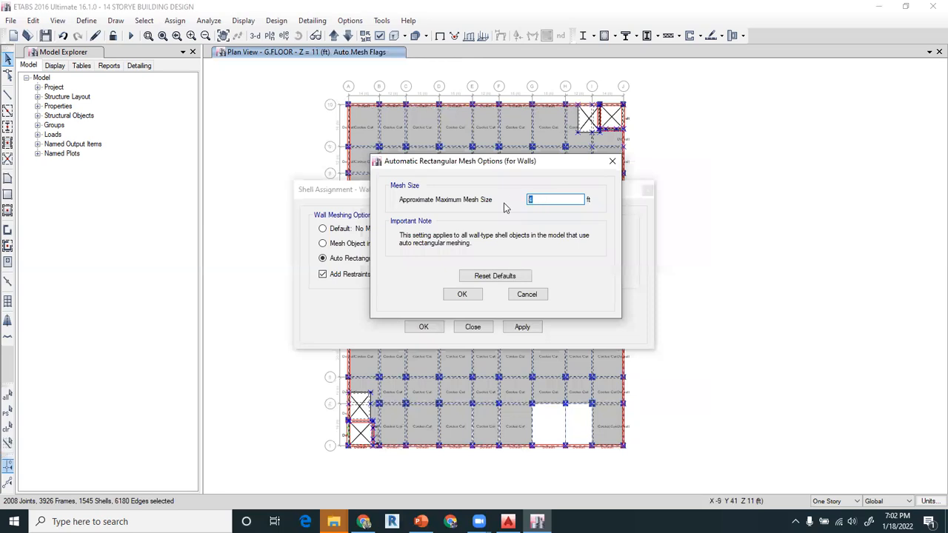
left_click(541, 200)
left_click(462, 295)
left_click(522, 327)
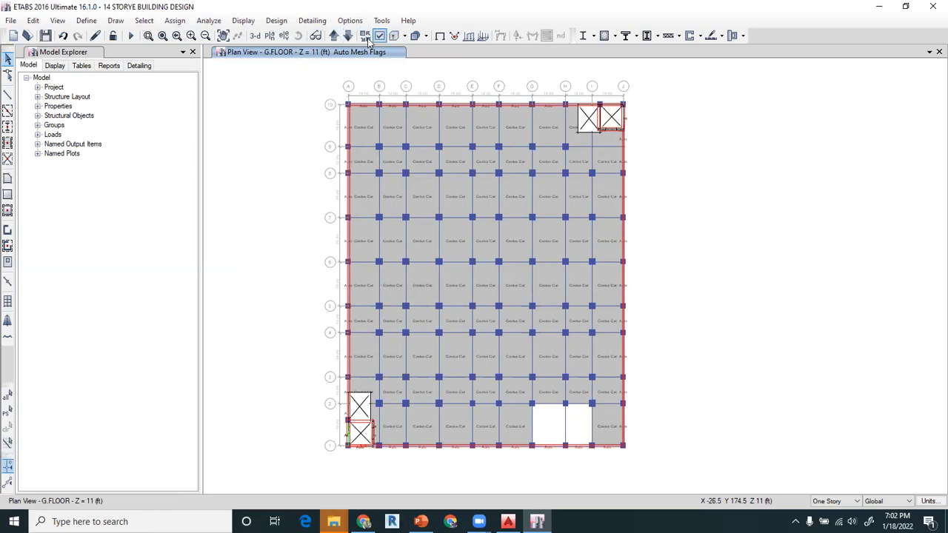
- Hide the columns, beams, braces and floors, and show the ground-floor retaining walls in a 3-D view
key("ctrl+w")
left_click(387, 240)
left_click(387, 228)
left_click(387, 191)
left_click(387, 178)
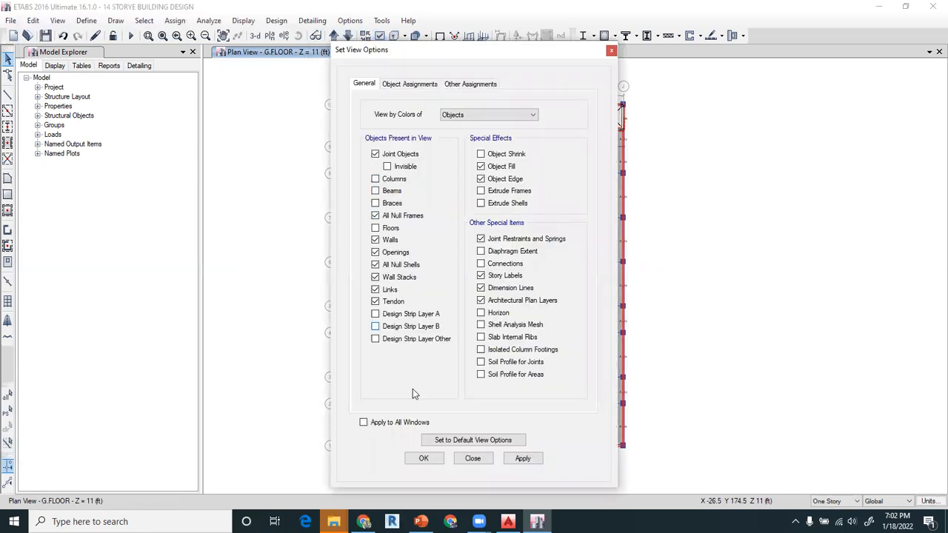
left_click(424, 458)
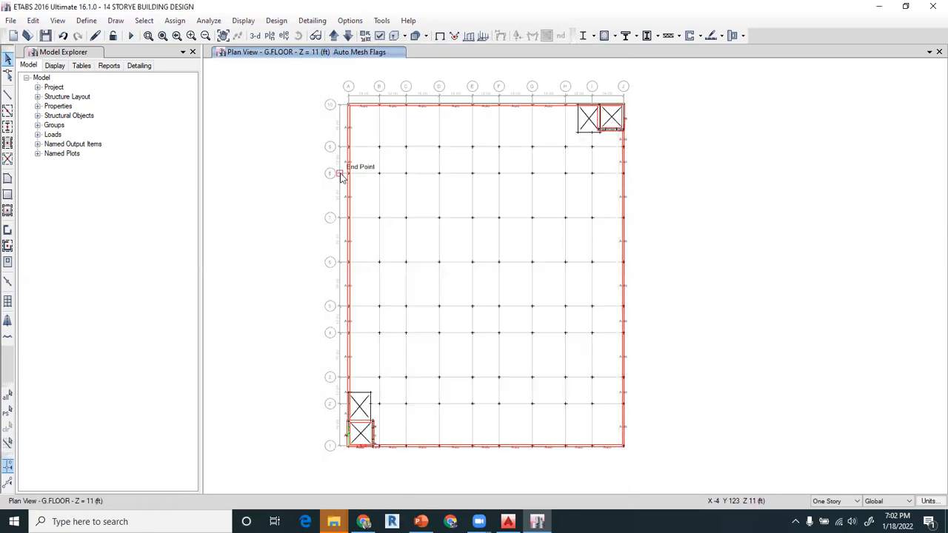
left_click(255, 35)
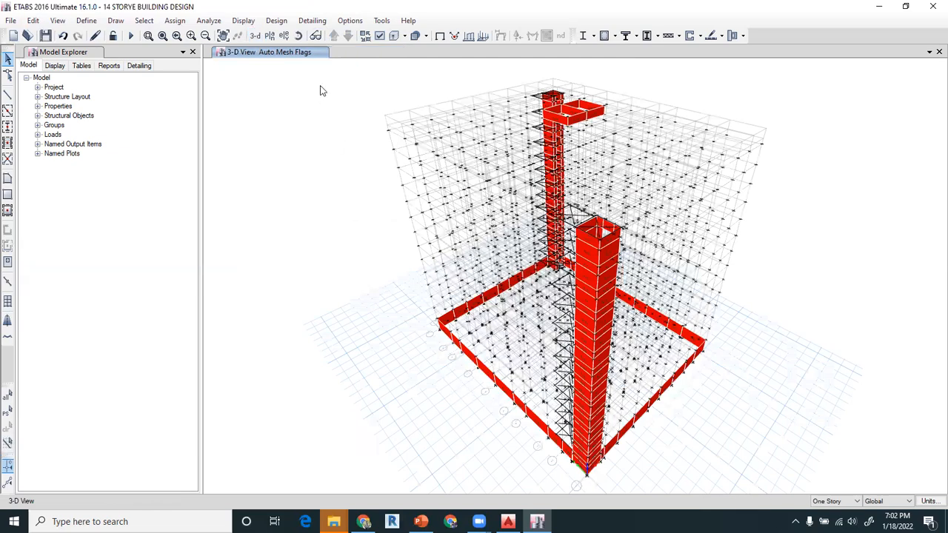
left_click(298, 36)
left_click_drag(442, 303, 446, 269)
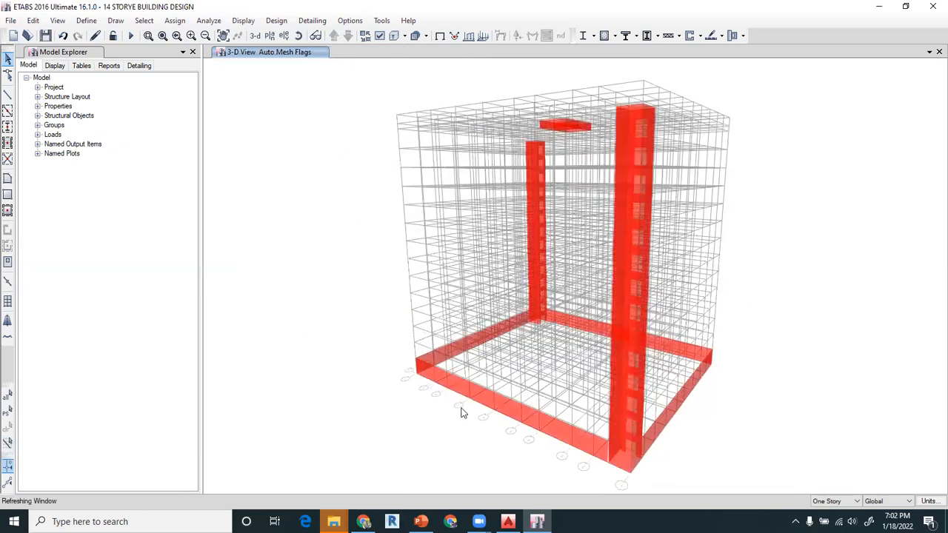
scroll(460, 413, "up", 5)
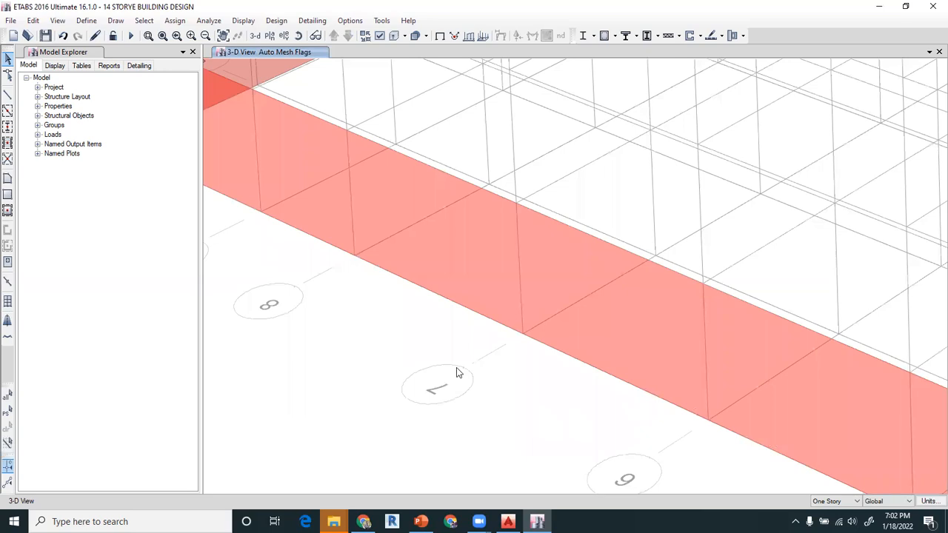
scroll(456, 367, "down", 5)
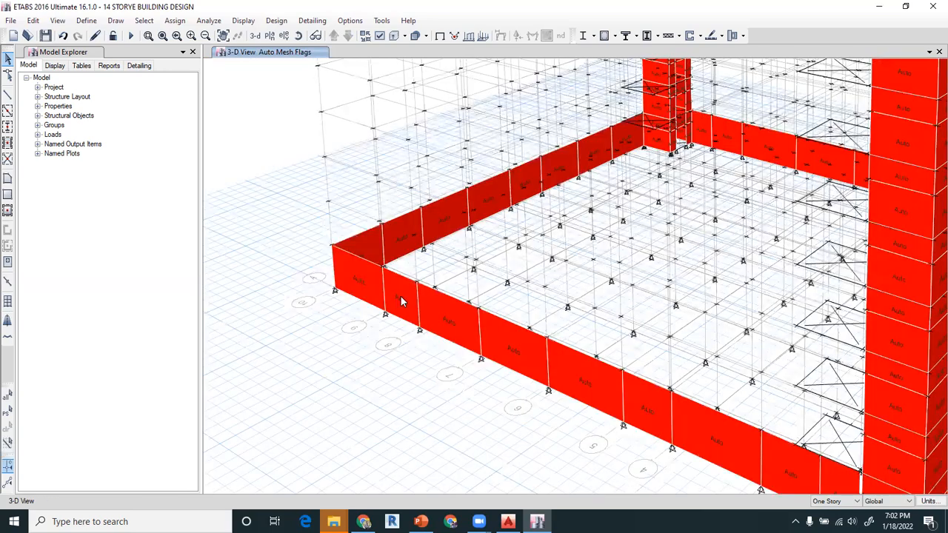
- Try dividing five retaining wall panels along grid A into 1 by 2 areas, and undo the division
left_click(529, 359)
left_click(584, 386)
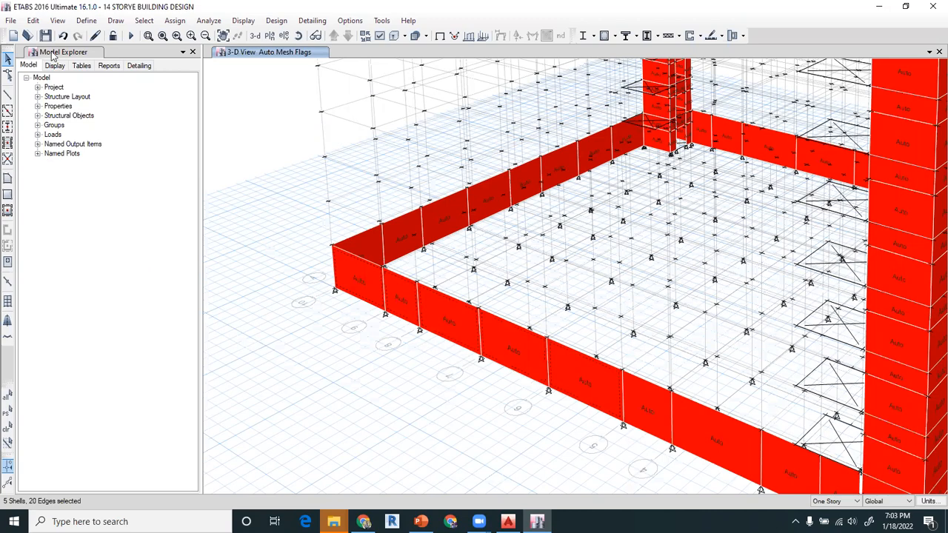
left_click(34, 21)
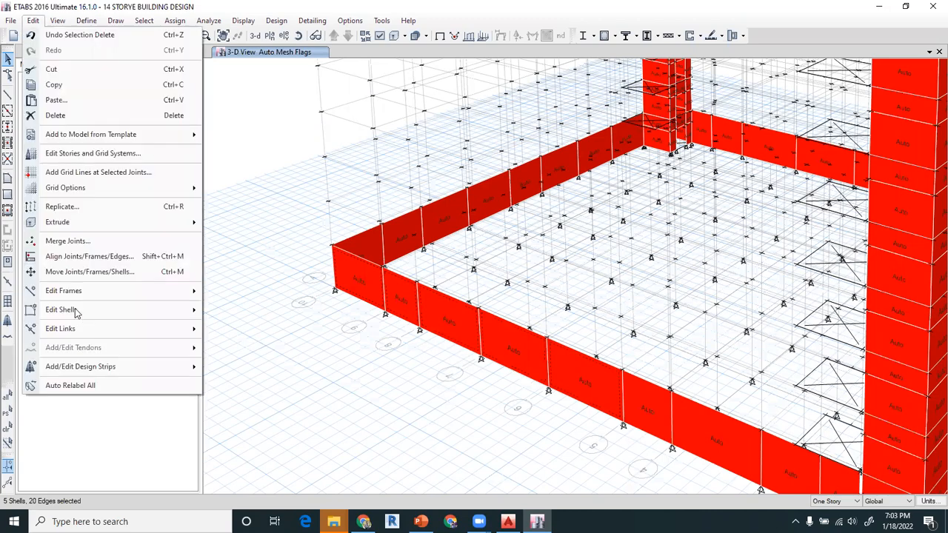
mouse_move(86, 313)
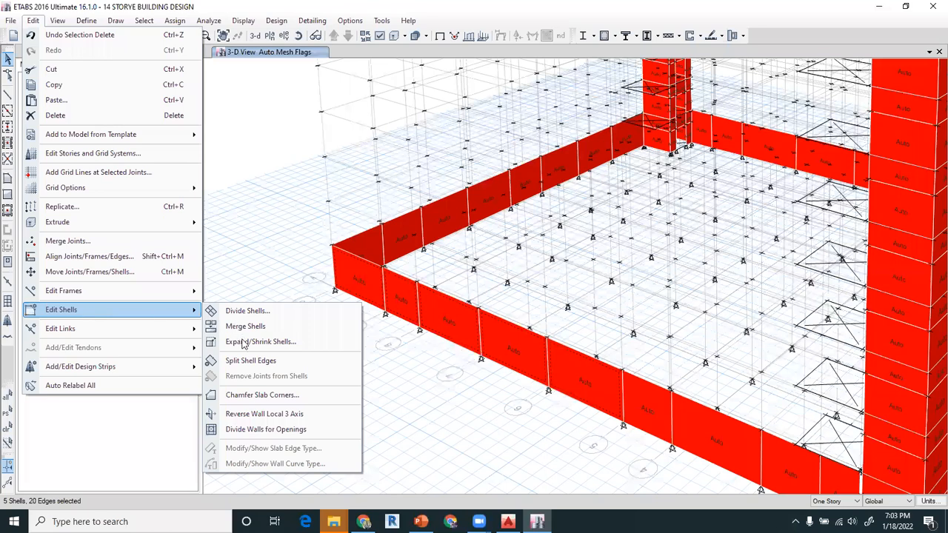
left_click(264, 311)
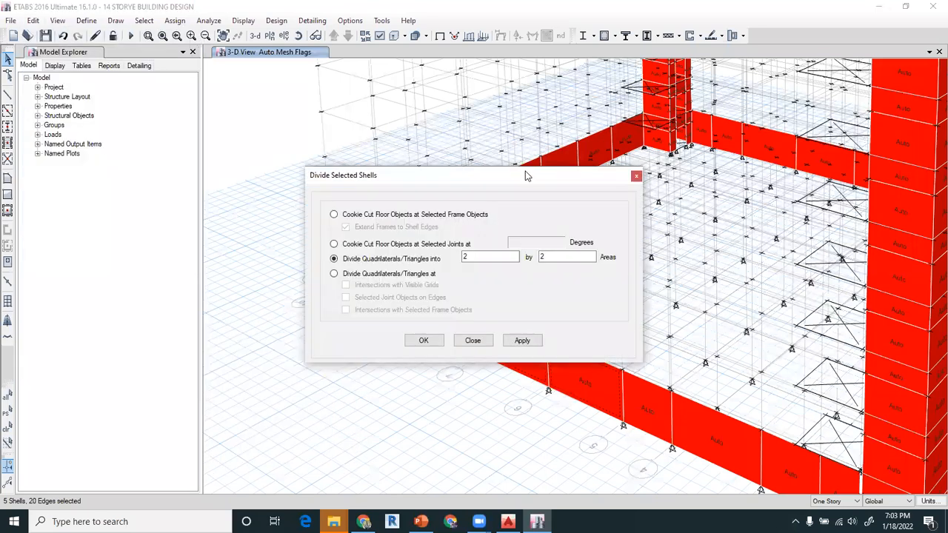
left_click_drag(526, 172, 328, 96)
left_click_drag(298, 177, 249, 180)
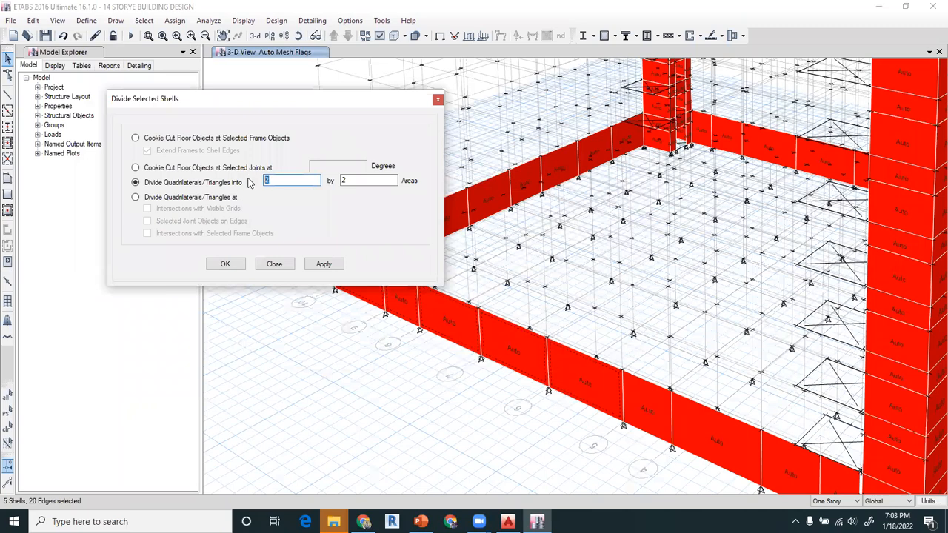
left_click(322, 270)
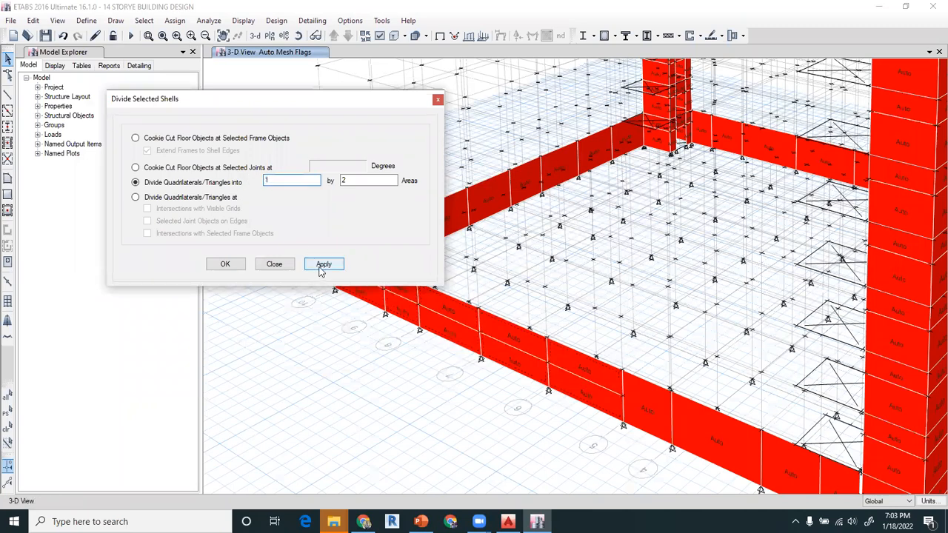
left_click(174, 327)
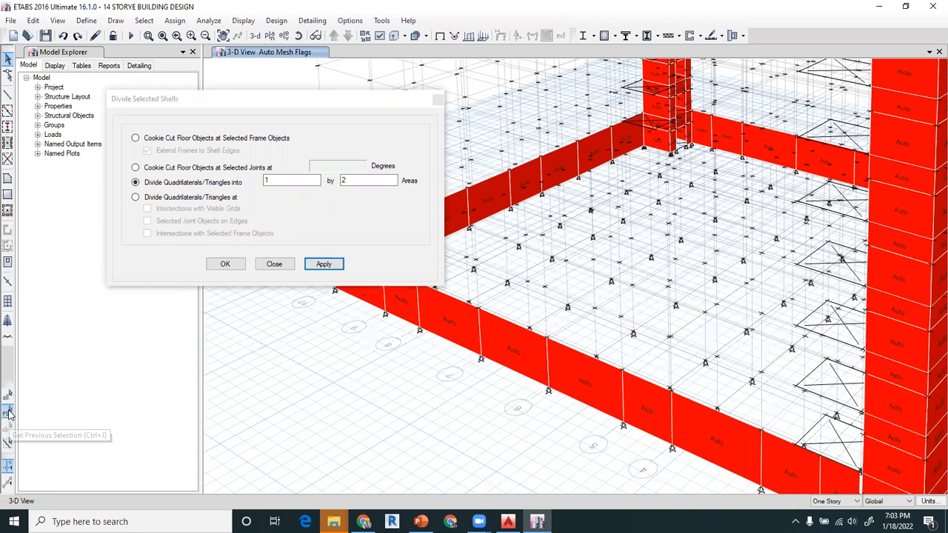
- Divide the retaining wall panel between grids 7 and 6 on grid A into 3 by 1 areas
left_click(518, 351)
left_click_drag(304, 179, 237, 185)
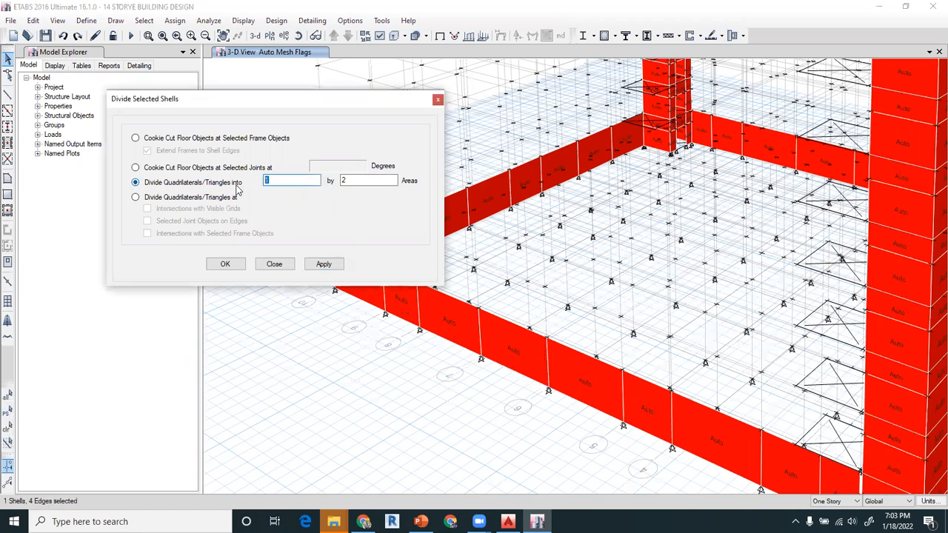
type("3")
left_click(342, 181)
type("1")
left_click(324, 265)
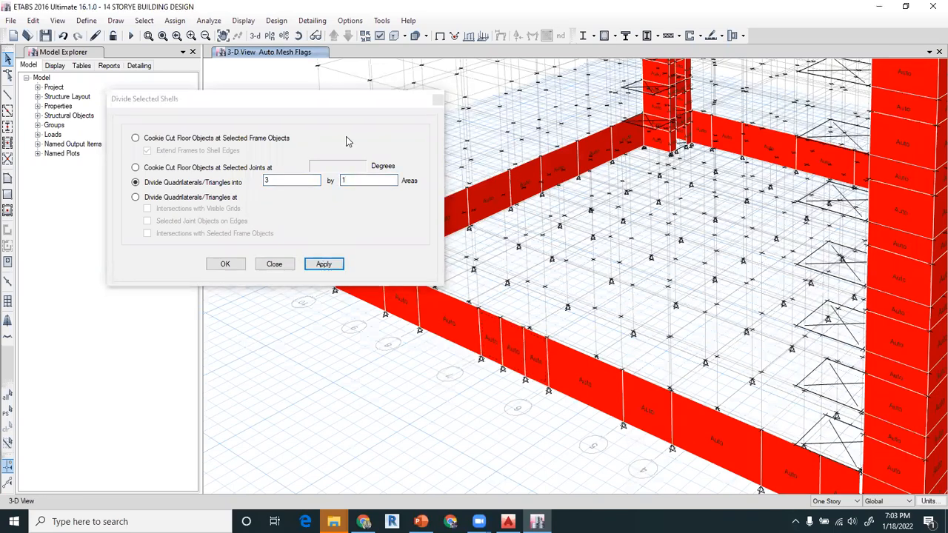
- Try dividing the other retaining wall panels around the building perimeter into 3 by 1 areas together, and undo the division
left_click(369, 276)
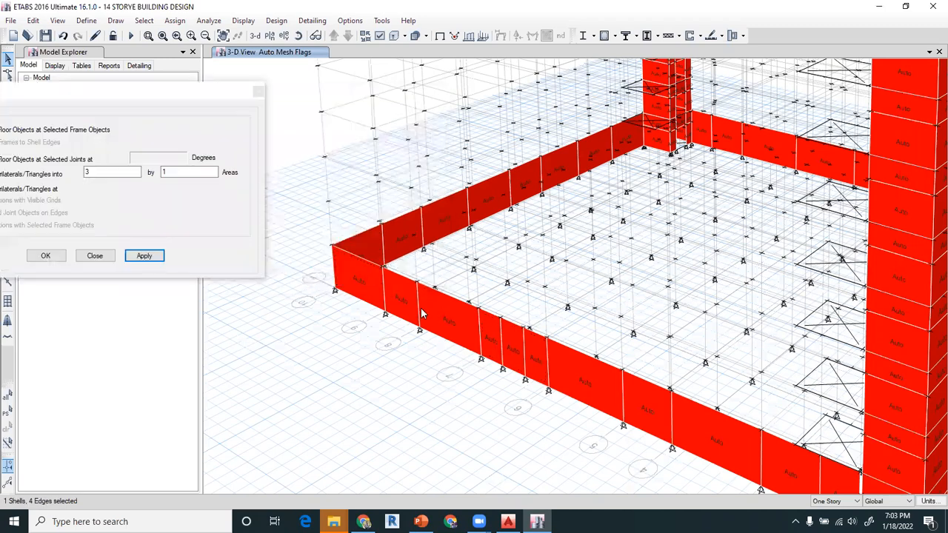
left_click(393, 248)
left_click(560, 167)
left_click(625, 145)
middle_click_drag(686, 289, 484, 174)
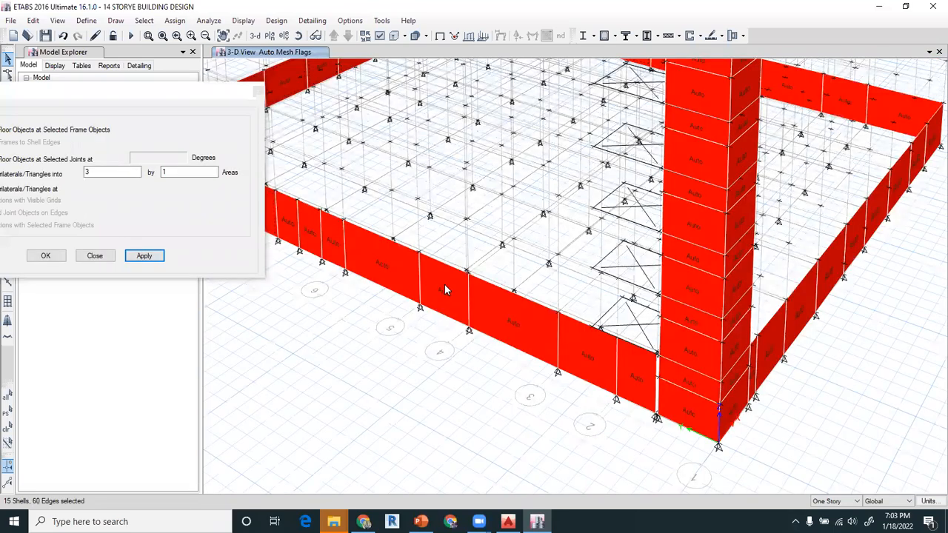
left_click(653, 392)
left_click(704, 418)
left_click(742, 393)
left_click(742, 402)
mouse_move(578, 428)
middle_mouse_down("shift")
mouse_move(535, 410)
mouse_move(530, 401)
mouse_move(551, 402)
mouse_move(540, 389)
middle_mouse_up("shift")
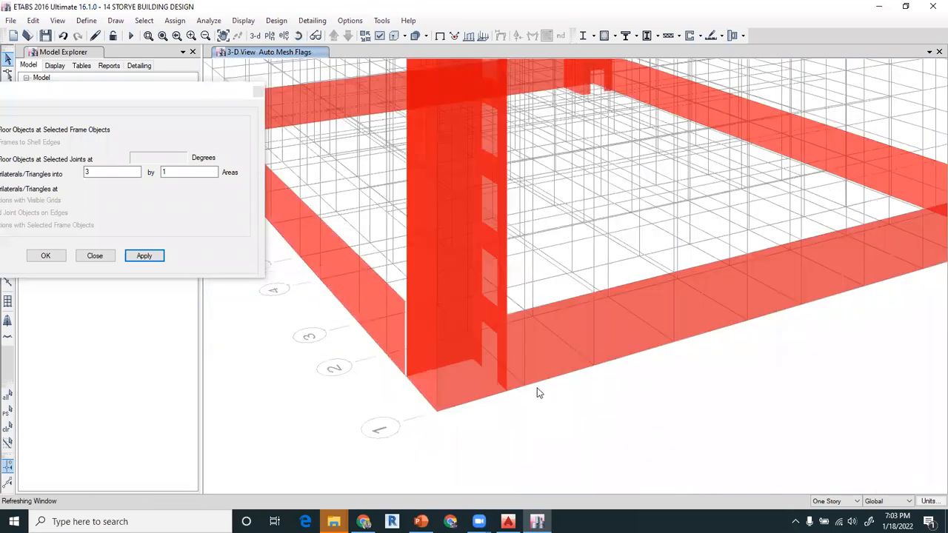
left_click(482, 386)
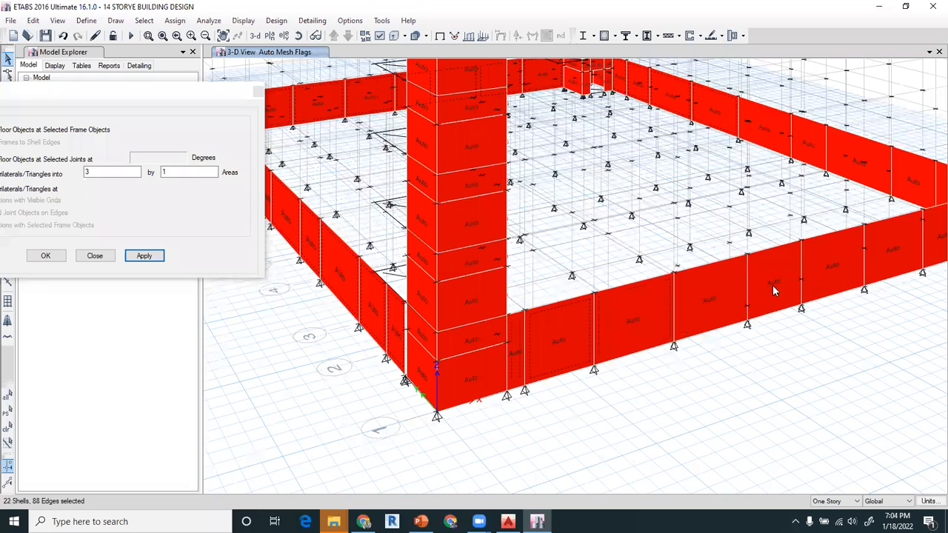
left_click(142, 258)
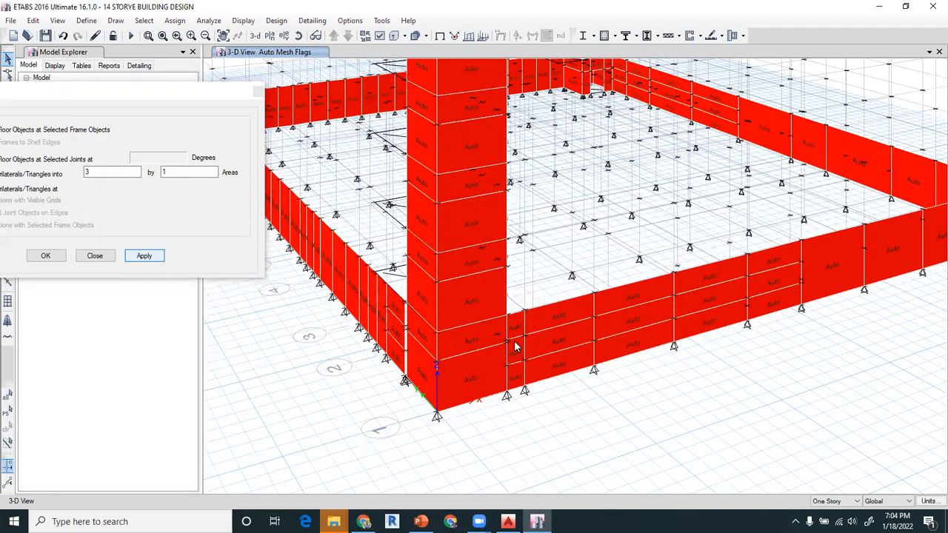
key("ctrl+z")
- Divide the four retaining wall panels on grid A between grid 5 and the lift core into 3 by 1 areas
middle_click_drag(345, 132, 459, 242)
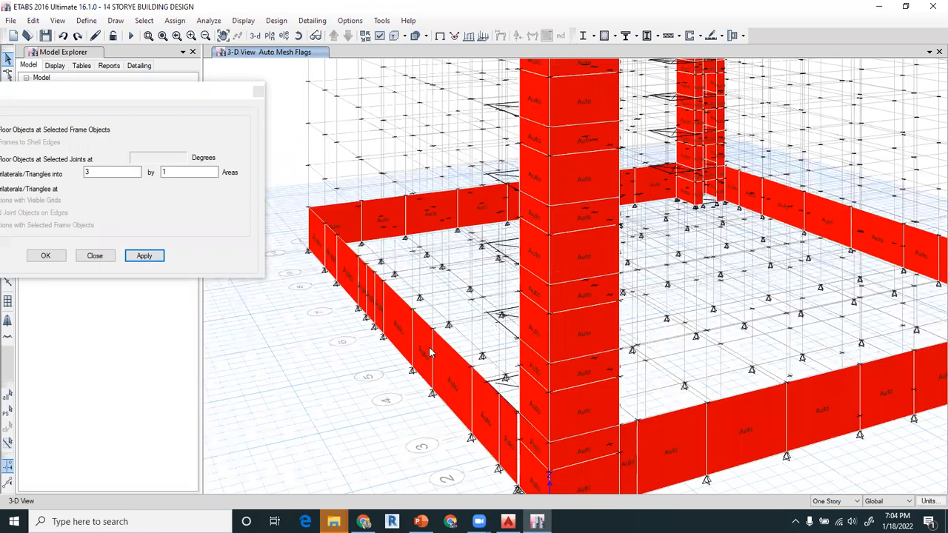
left_click(430, 350)
left_click(447, 371)
left_click(497, 416)
left_click(509, 432)
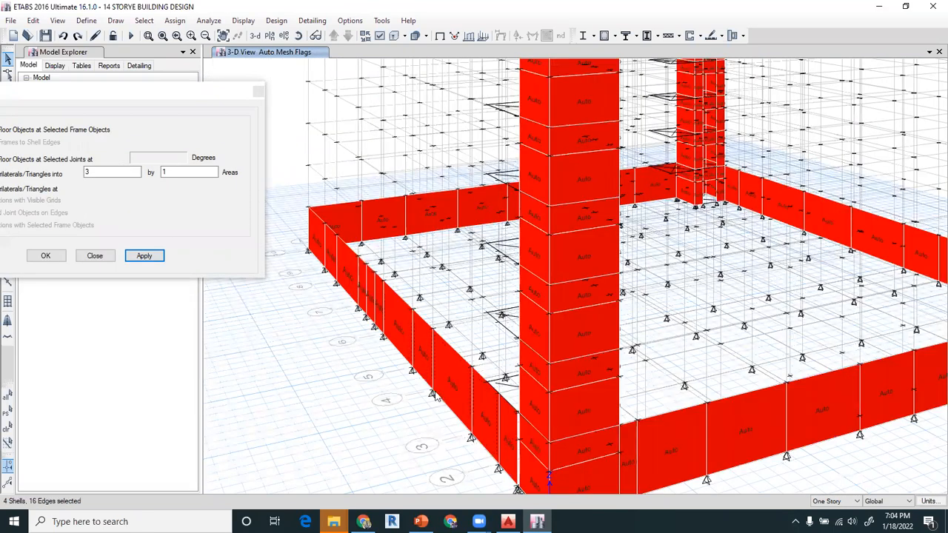
left_click(143, 256)
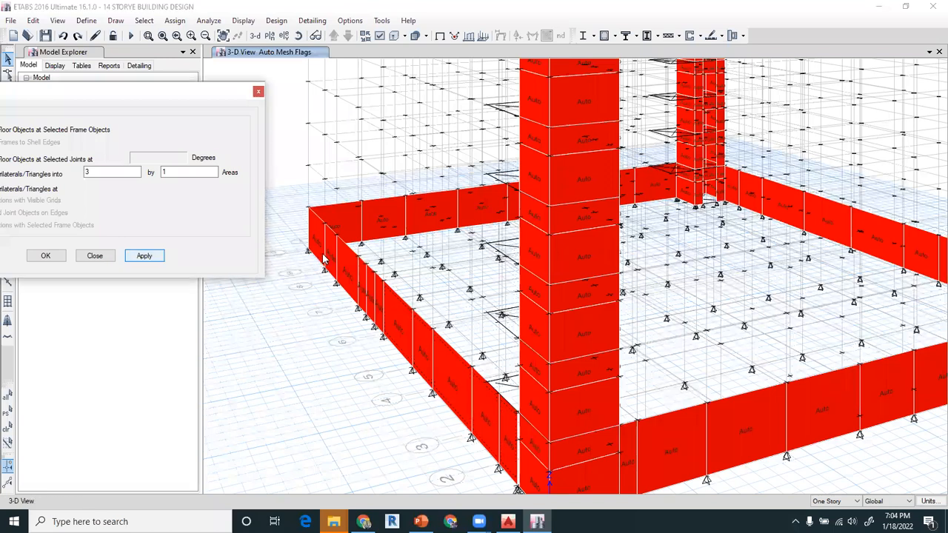
- Divide the remaining three retaining wall panels at the far end of grid A into 3 by 1 areas
left_click(333, 265)
left_click(317, 238)
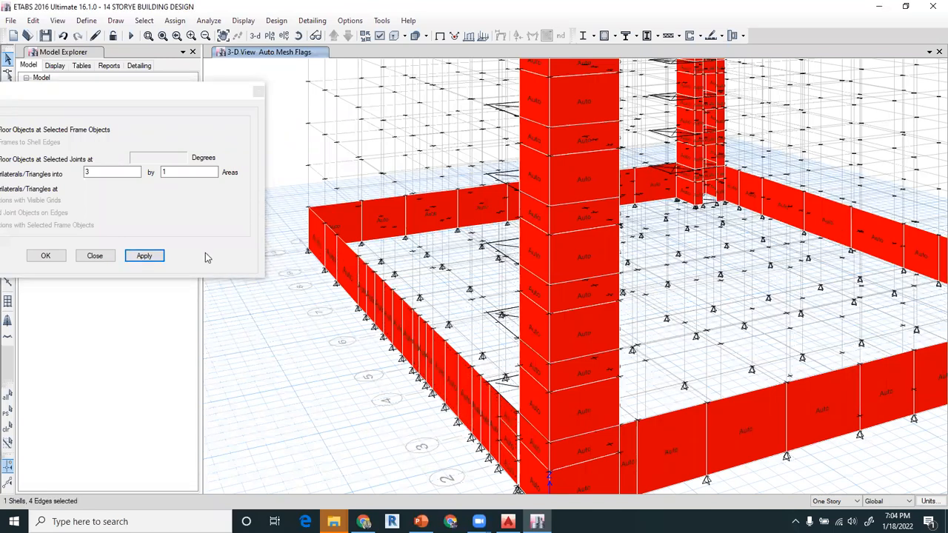
left_click(147, 256)
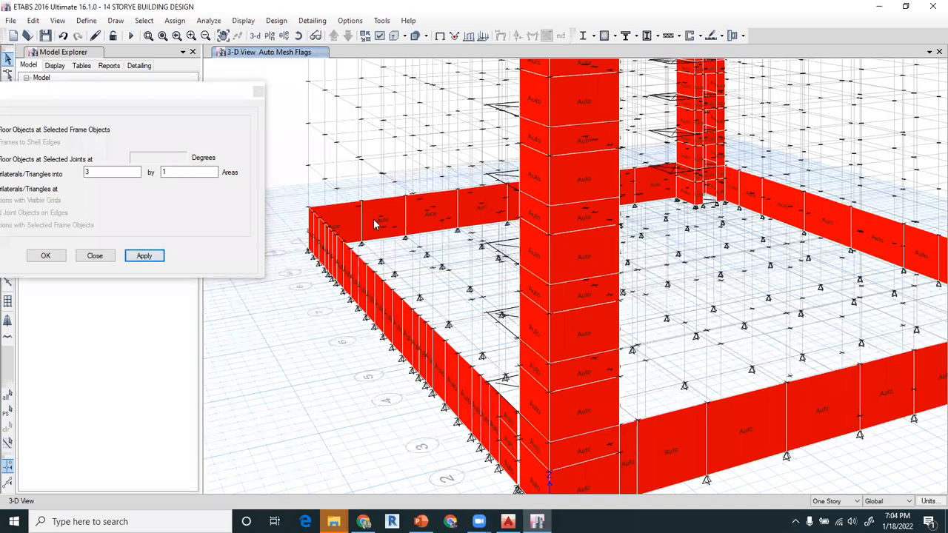
- Divide the four retaining wall panels nearest grid A on the far wall opposite grid 1 into 3 by 1 areas
left_click(419, 223)
left_click(503, 220)
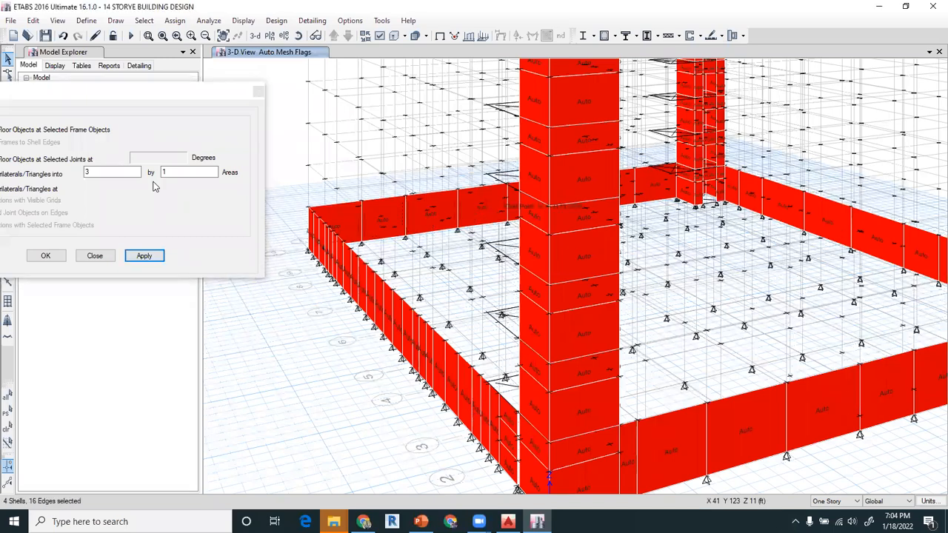
left_click(152, 255)
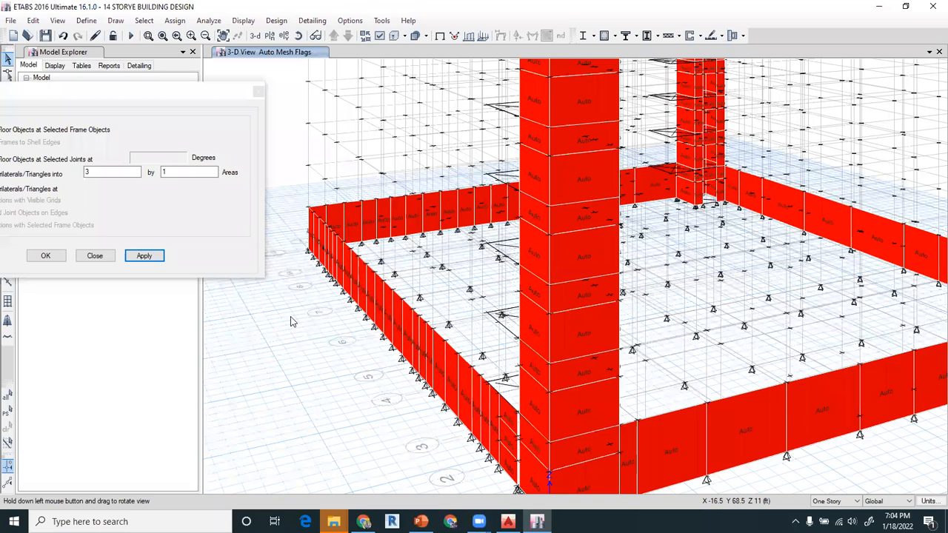
- Divide the remaining four panels of the far retaining wall opposite grid 1 into 3 by 1 areas
scroll(275, 322, "up", 3)
scroll(263, 322, "up", 2)
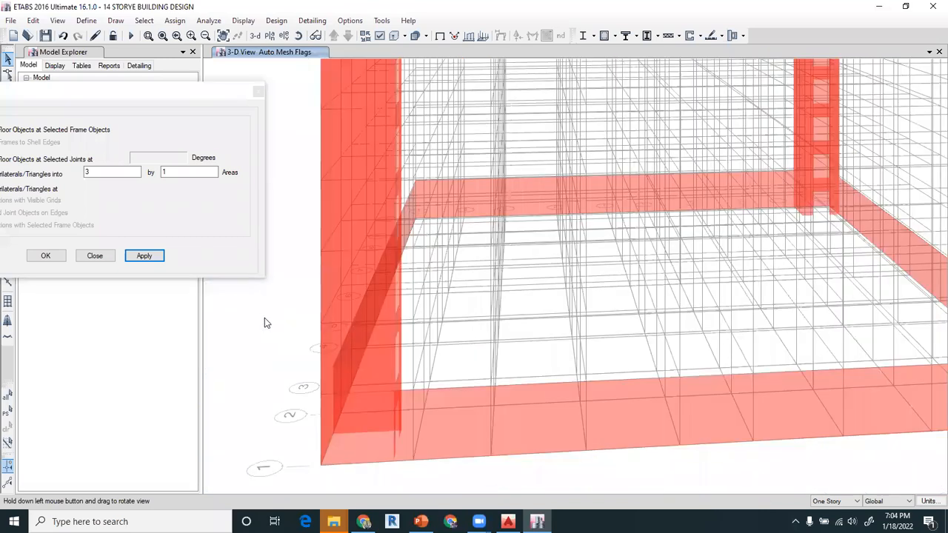
scroll(618, 258, "up", 1)
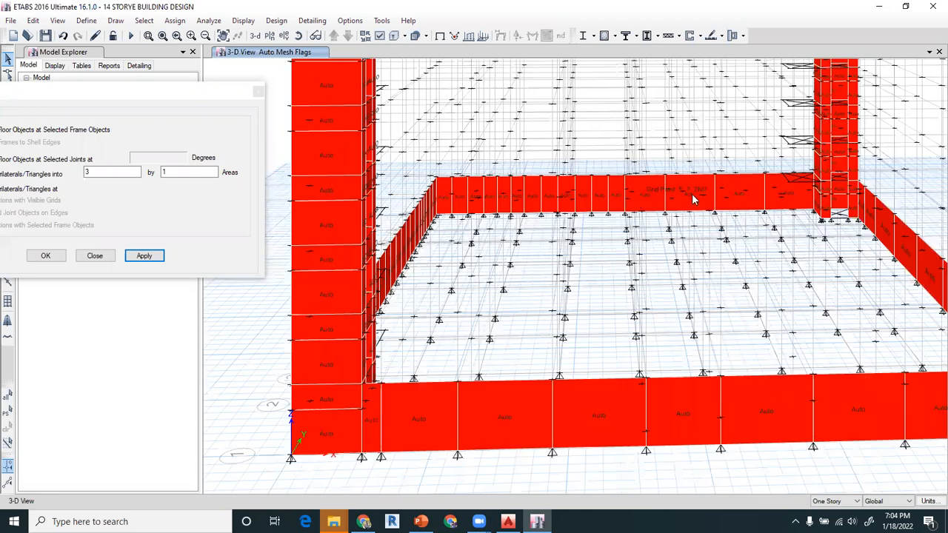
left_click(693, 199)
left_click(742, 196)
left_click(805, 195)
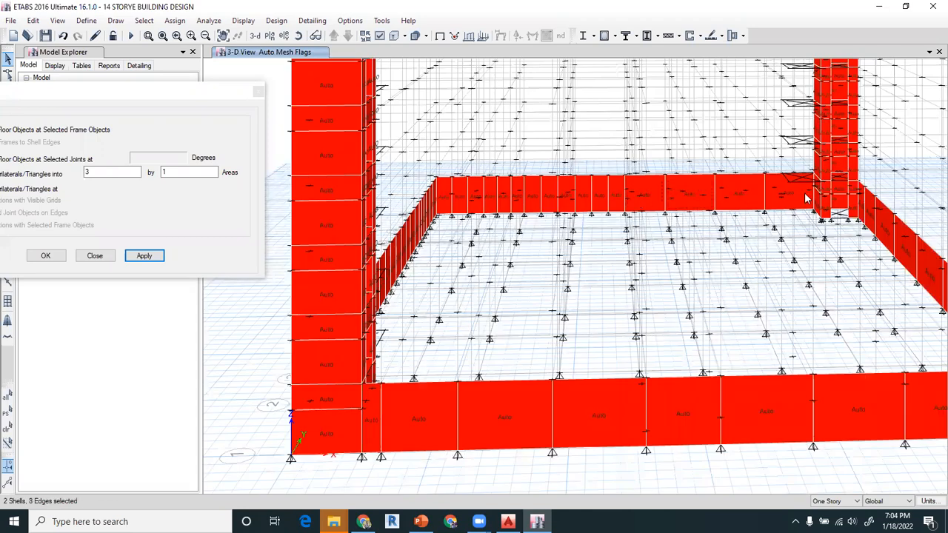
left_click(144, 253)
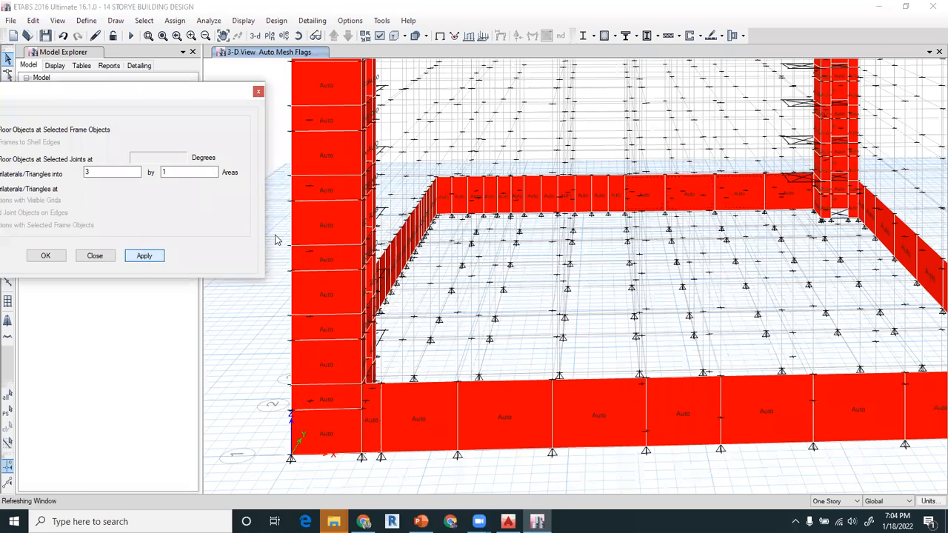
- Hide the grid system and set the joint objects to invisible in the 3D view
left_click(59, 20)
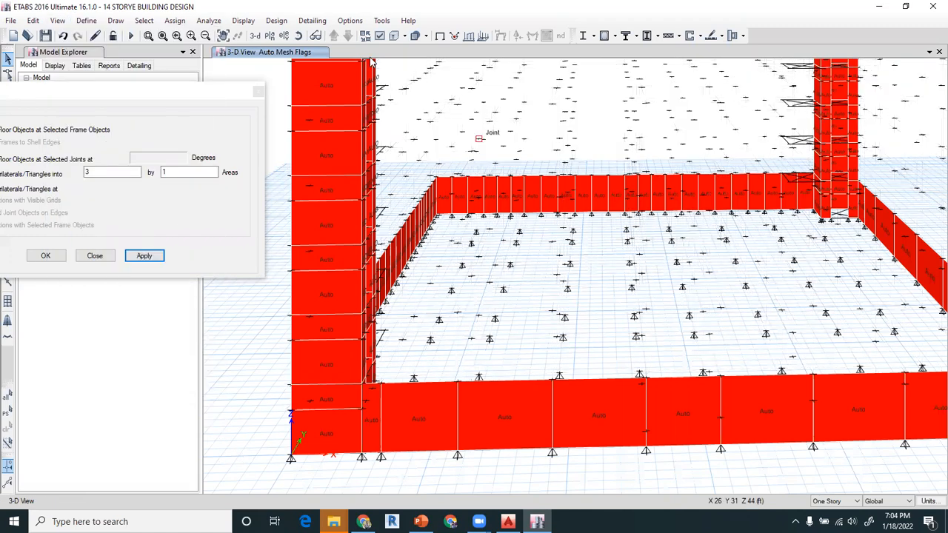
key("ctrl+w")
left_click(425, 445)
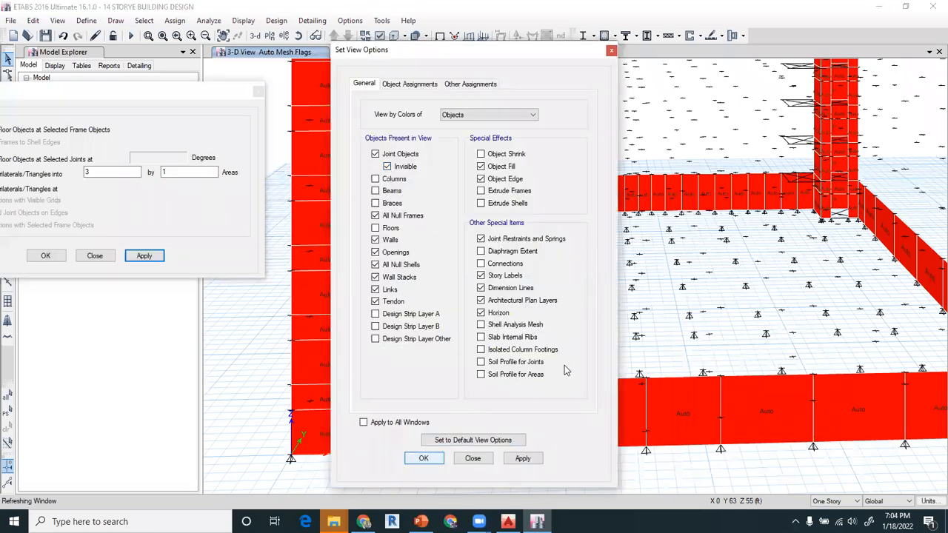
- Try dividing the retaining wall panels on the side opposite grid A into 3 by 1 areas
middle_click_drag(639, 322, 565, 252)
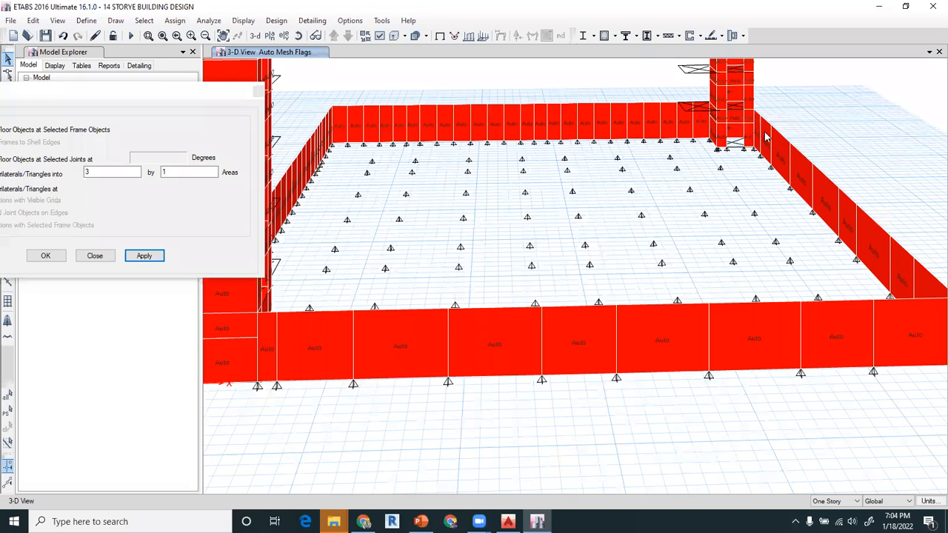
left_click(775, 152)
left_click(840, 215)
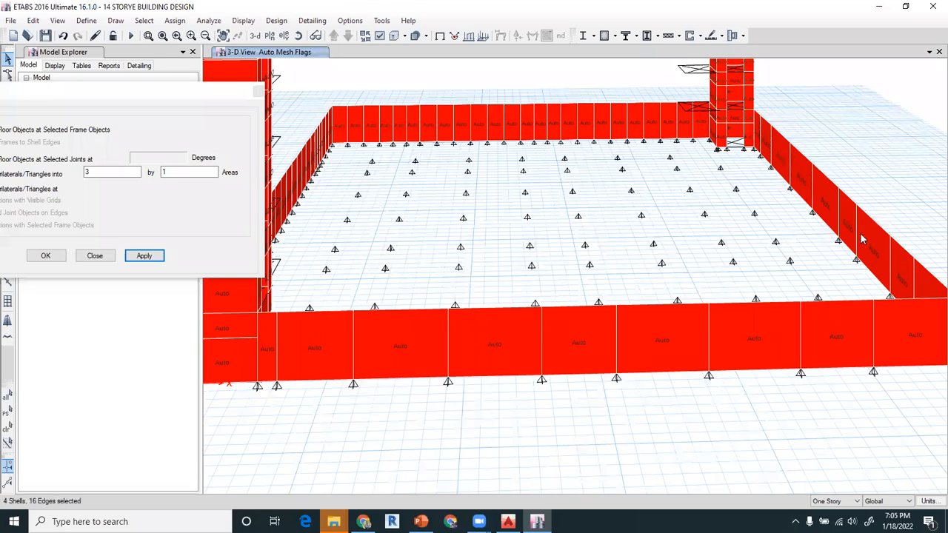
left_click(925, 290)
left_click(157, 255)
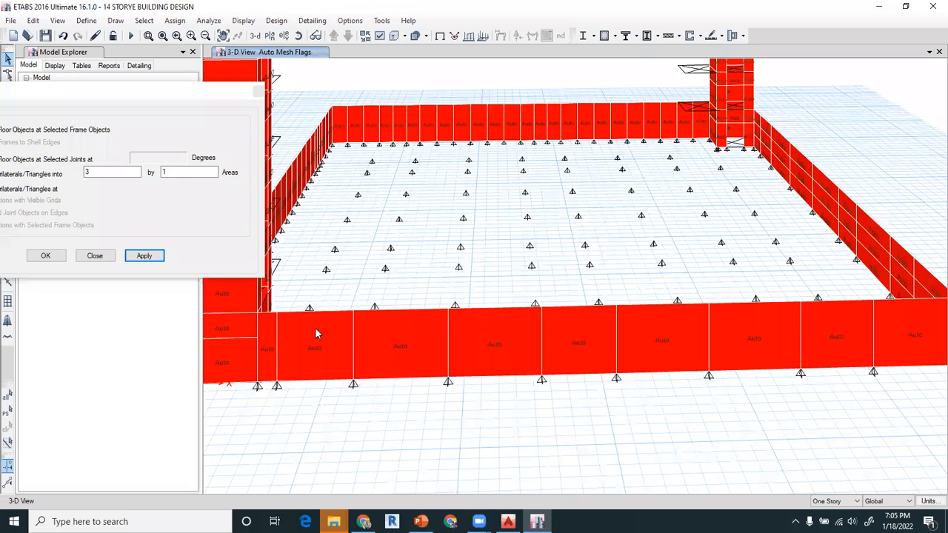
- Divide the retaining wall panels along grid 1 and on the side wall opposite grid A into 1 by 3 areas
left_click(332, 350)
left_click(404, 354)
left_click(482, 355)
left_click(577, 356)
left_click(836, 355)
left_click(714, 352)
left_click(655, 342)
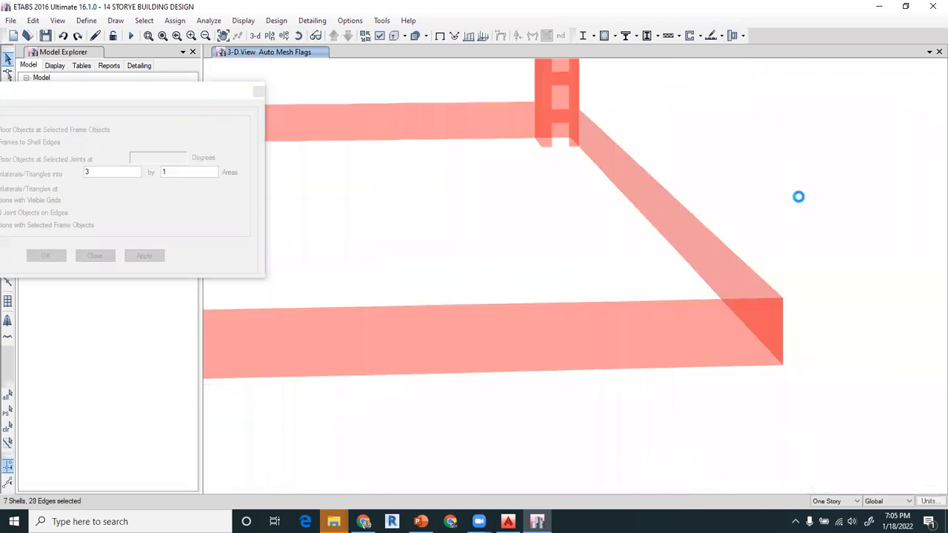
left_click_drag(606, 185, 581, 207)
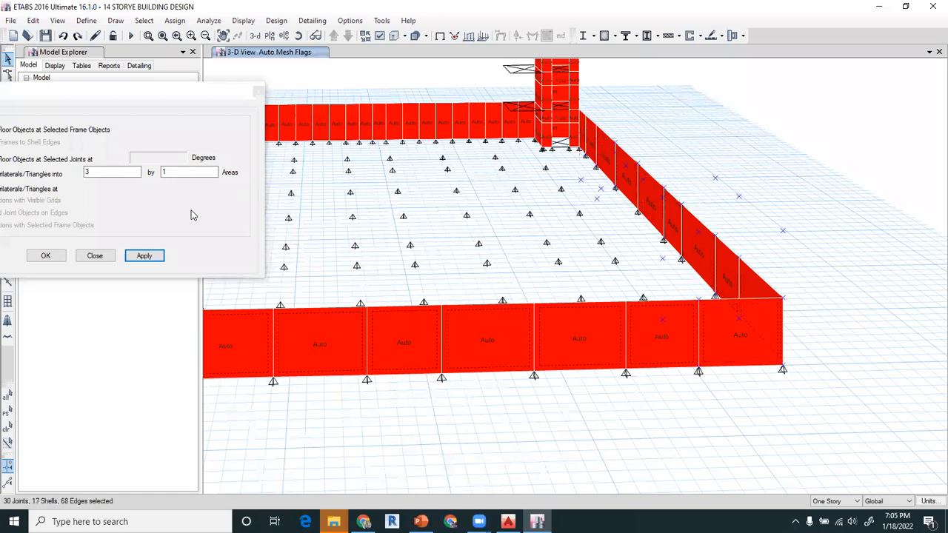
left_click(193, 172)
type("1")
key("Tab")
type("3")
left_click(143, 257)
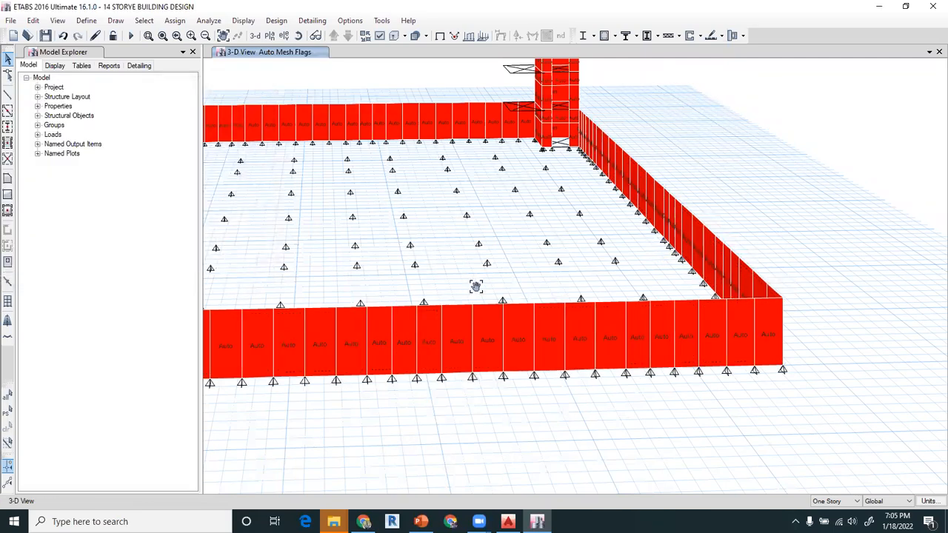
- Check the divided retaining walls around the perimeter, save the model and run the analysis
middle_click_drag(476, 286, 432, 271)
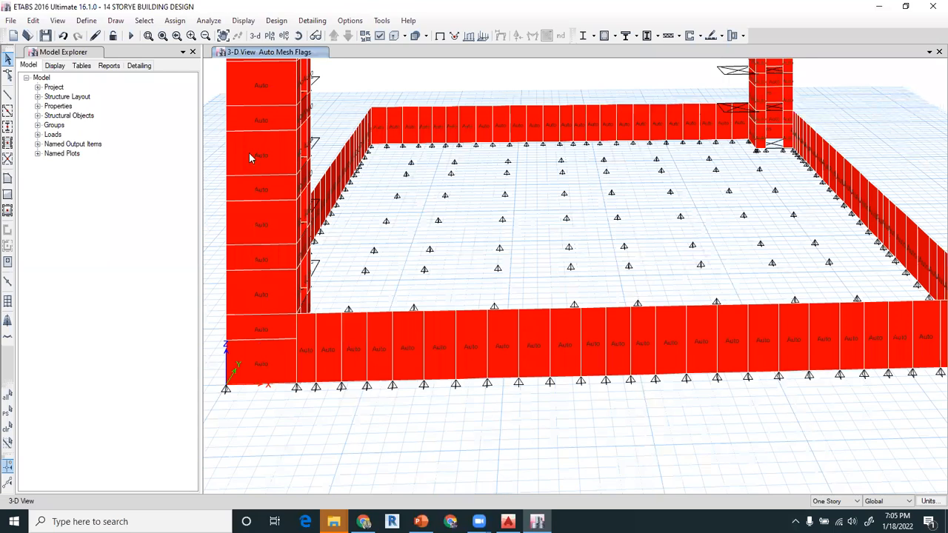
left_click_drag(289, 377, 504, 480)
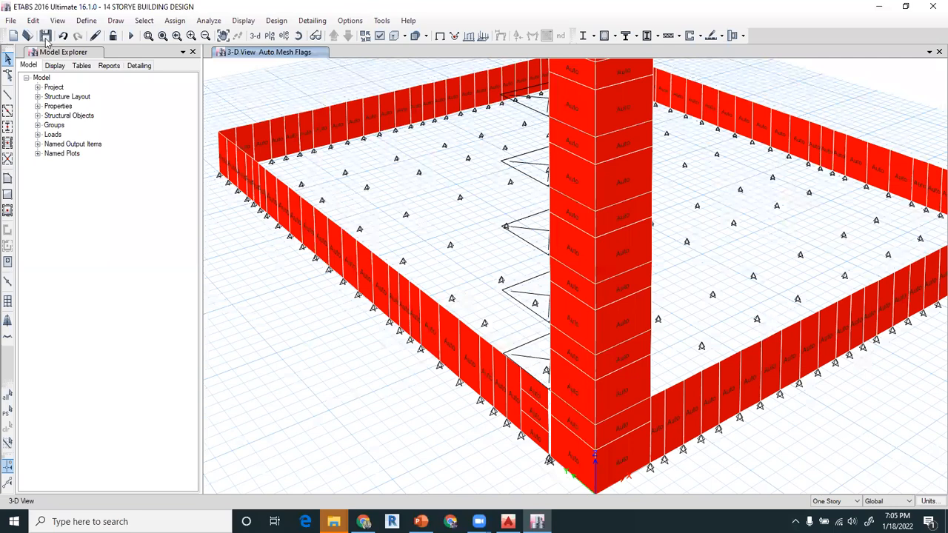
key("ctrl+s")
left_click(132, 37)
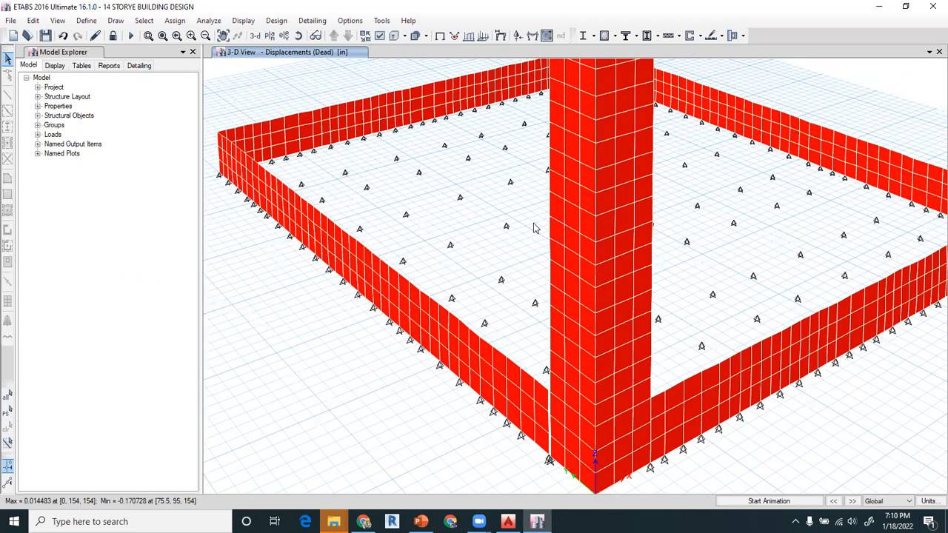
- Look over the walls' dead-load displacements and open the deformed shape settings
middle_click_drag(487, 209, 461, 278)
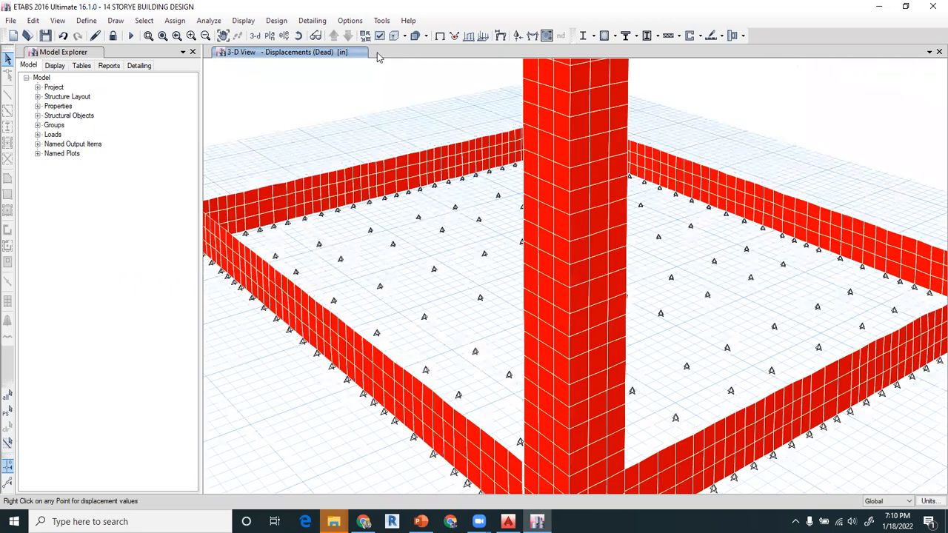
left_click(251, 26)
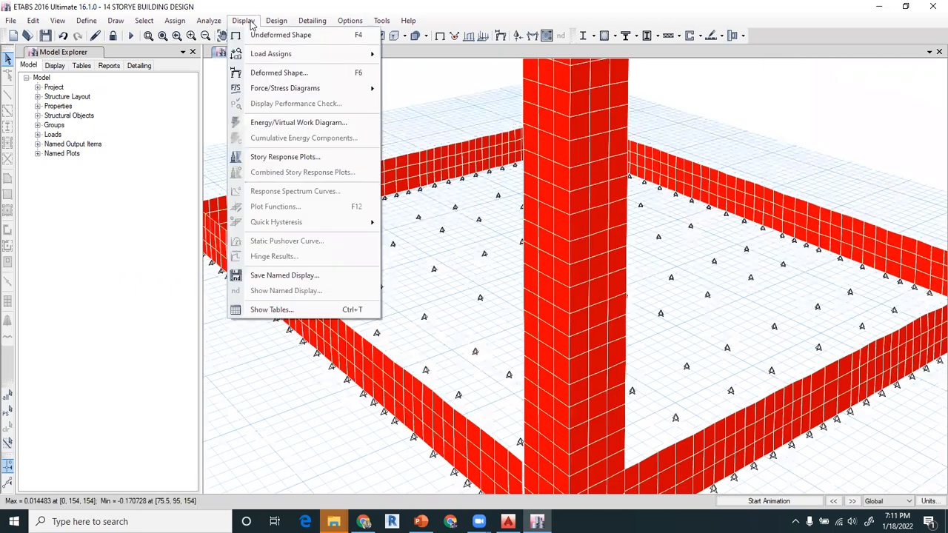
mouse_move(271, 75)
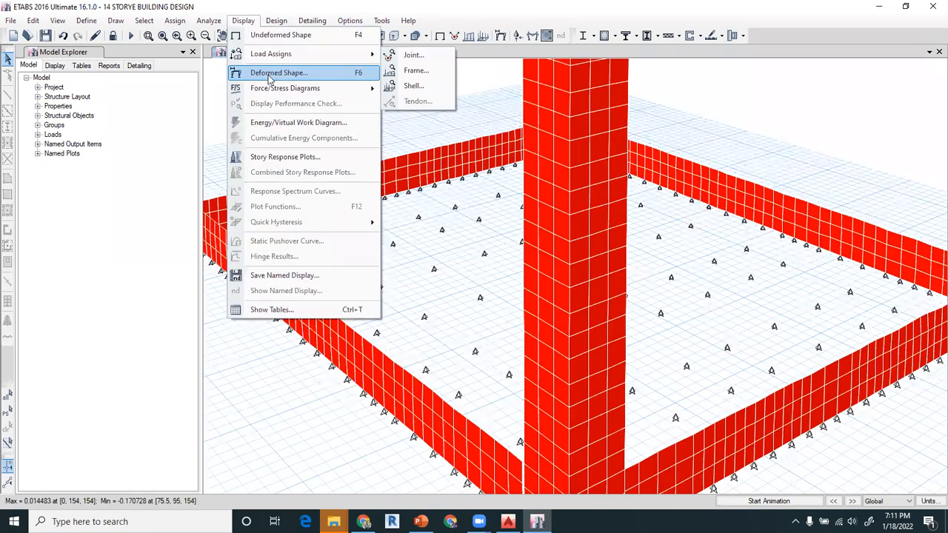
left_click(271, 74)
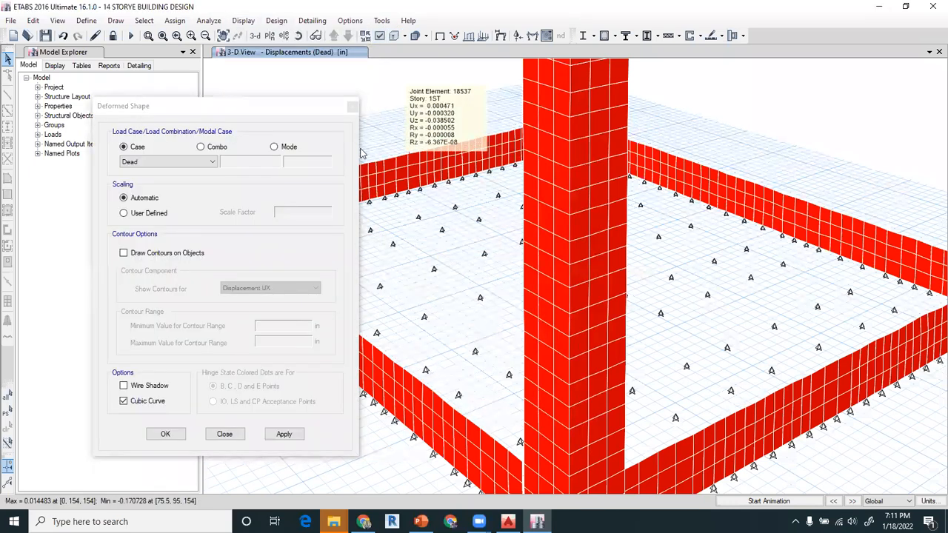
- Show the columns, beams and floors together with the walls in the deformed 3D view
left_click(57, 20)
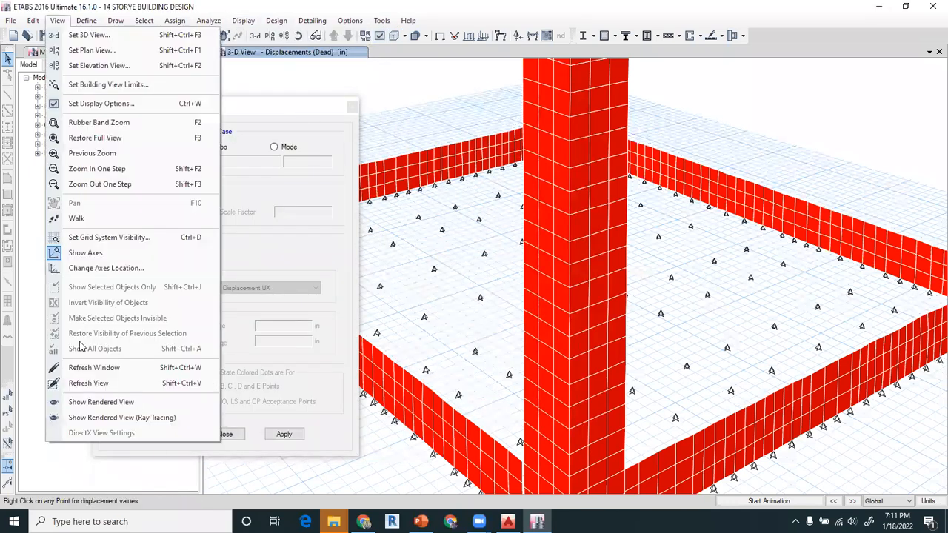
left_click(379, 36)
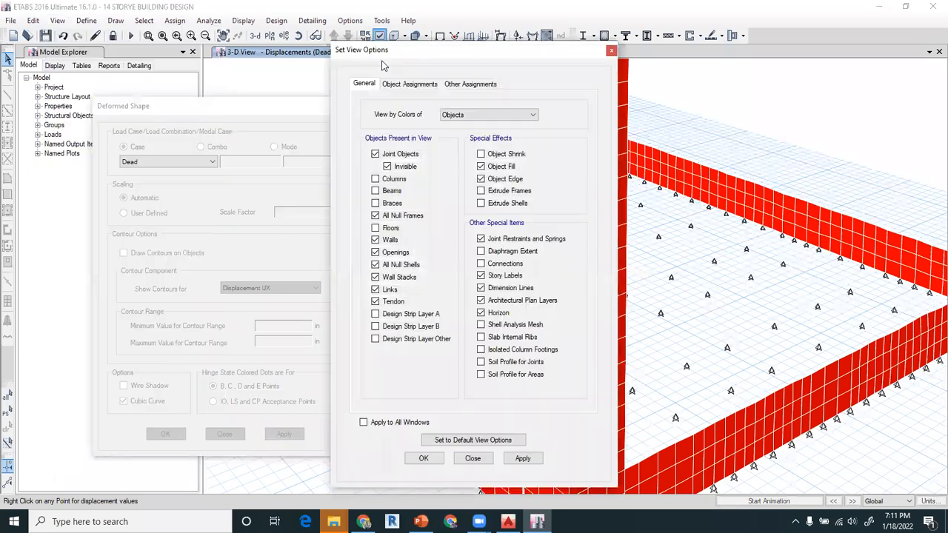
left_click(375, 178)
left_click(375, 191)
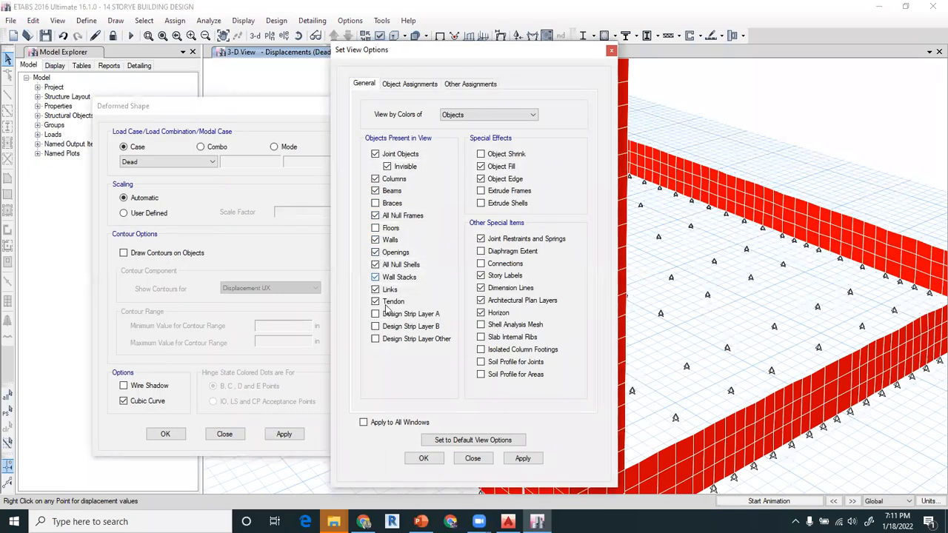
left_click(419, 457)
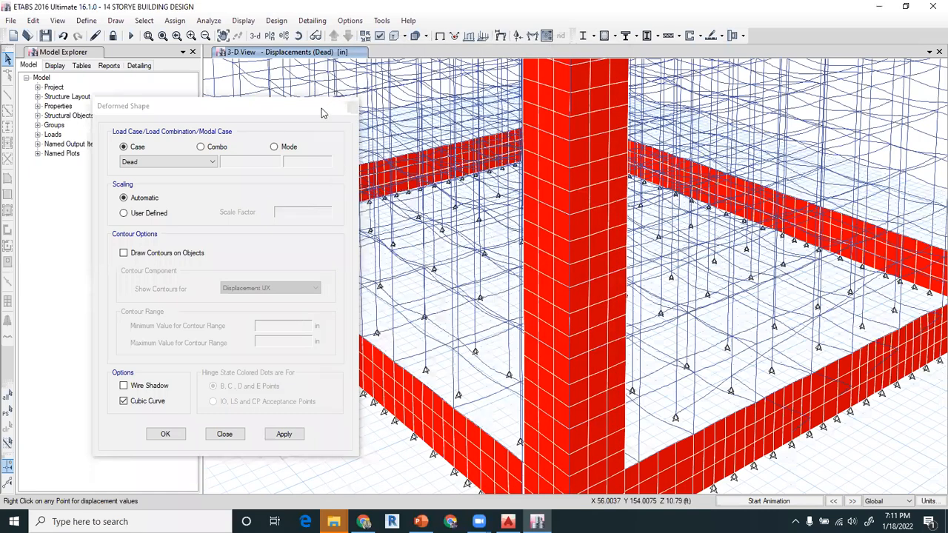
left_click_drag(321, 108, 283, 111)
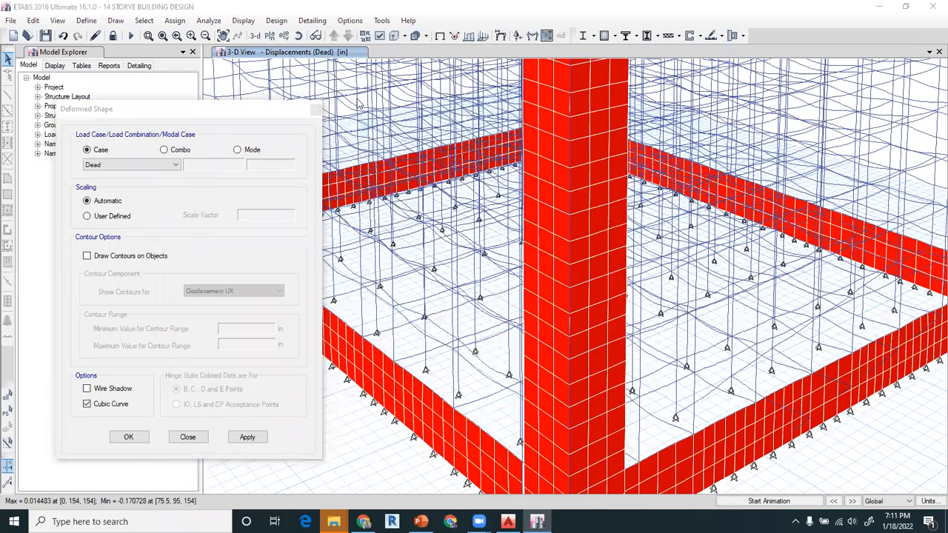
left_click(380, 35)
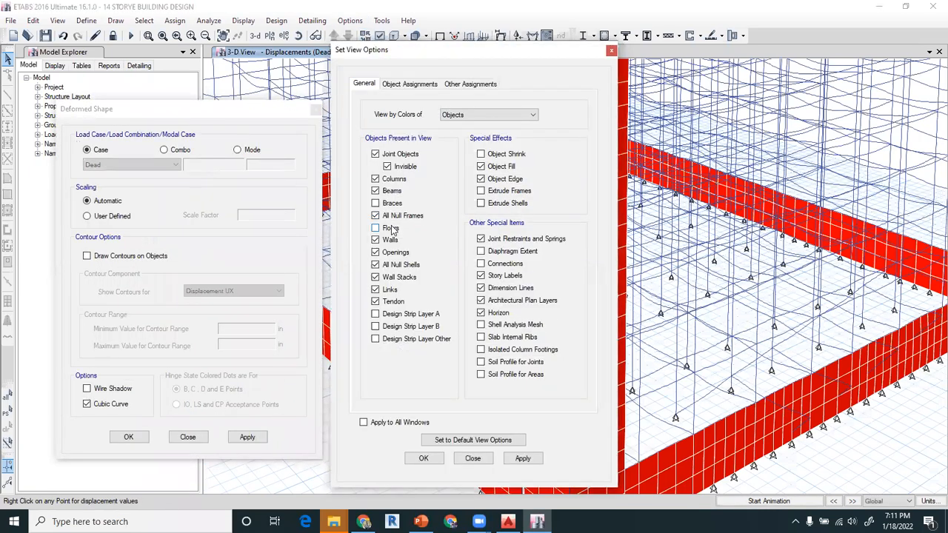
left_click(421, 465)
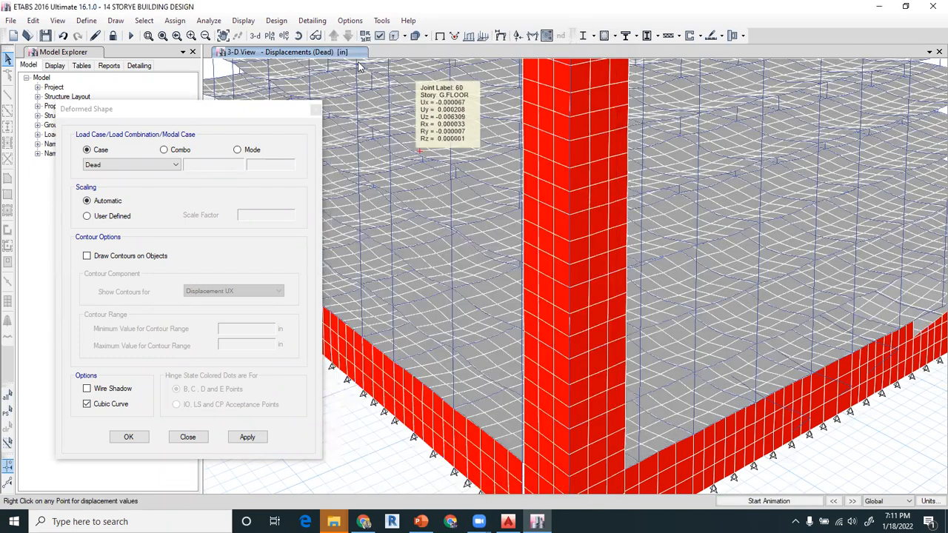
- Display the deformed shape of the whole building for load case EQ-X, step number 1
left_click(255, 37)
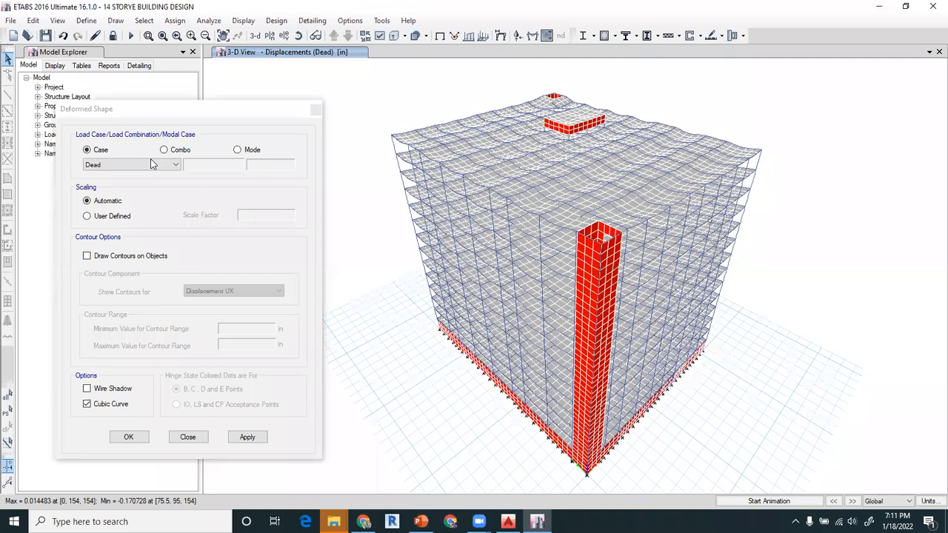
left_click(130, 165)
left_click(118, 194)
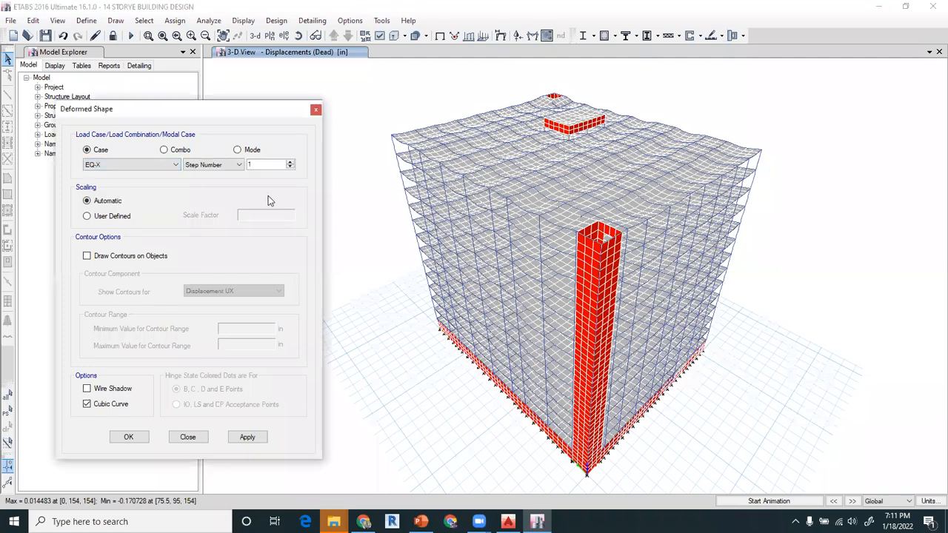
left_click(248, 439)
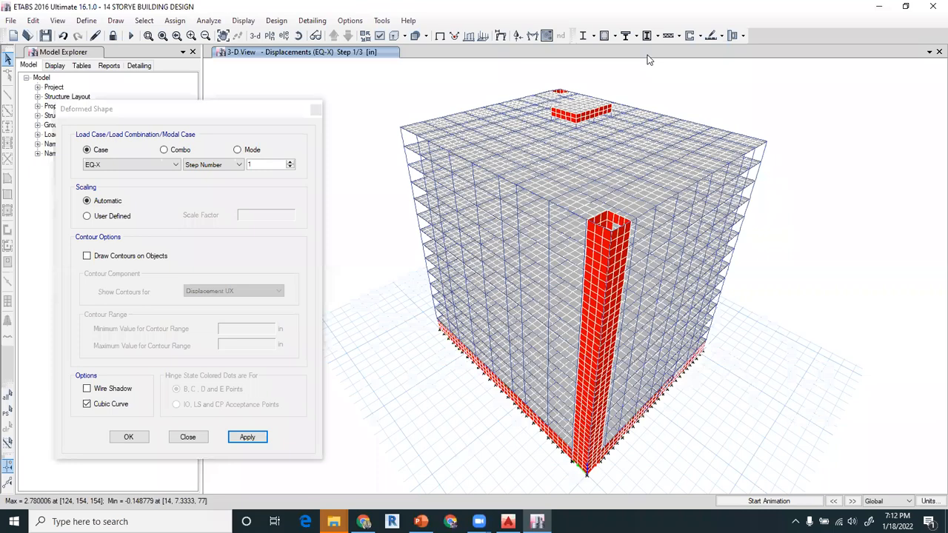
- Display the building's deformed shape for the load combination 1.2 D + 1.6 L
left_click(164, 150)
left_click(166, 164)
left_click(132, 185)
left_click(239, 438)
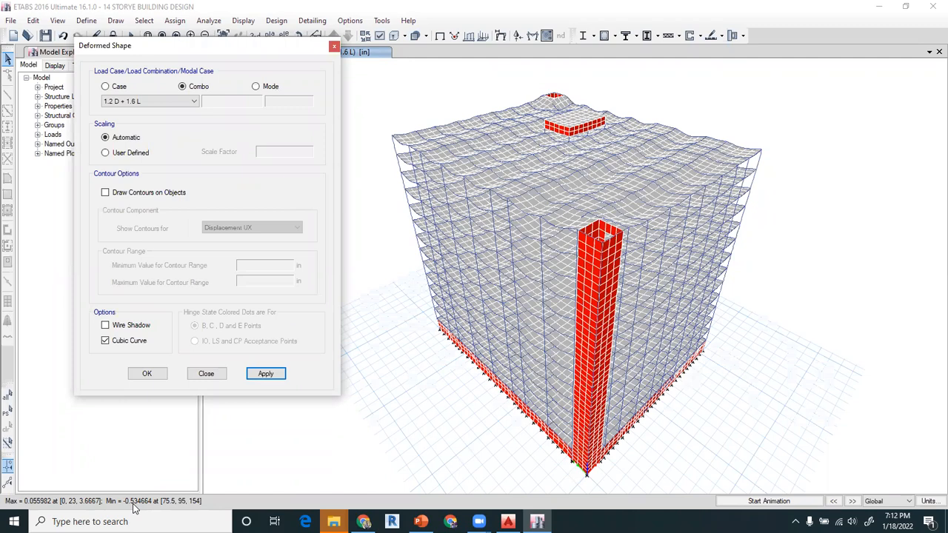
- Draw Displacement UZ contours on the building's deformed shape for the 1.2 D + 1.6 L combination and close the settings
left_click(128, 196)
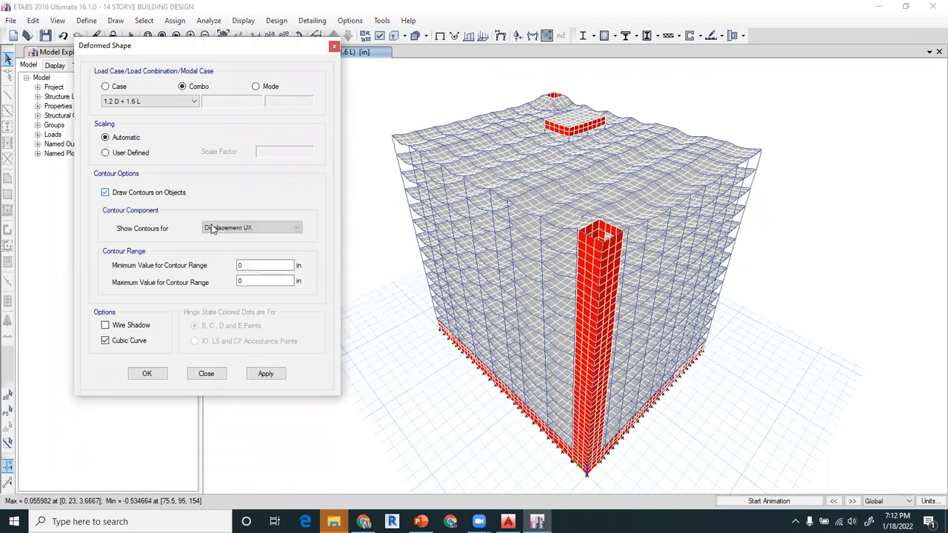
left_click(261, 377)
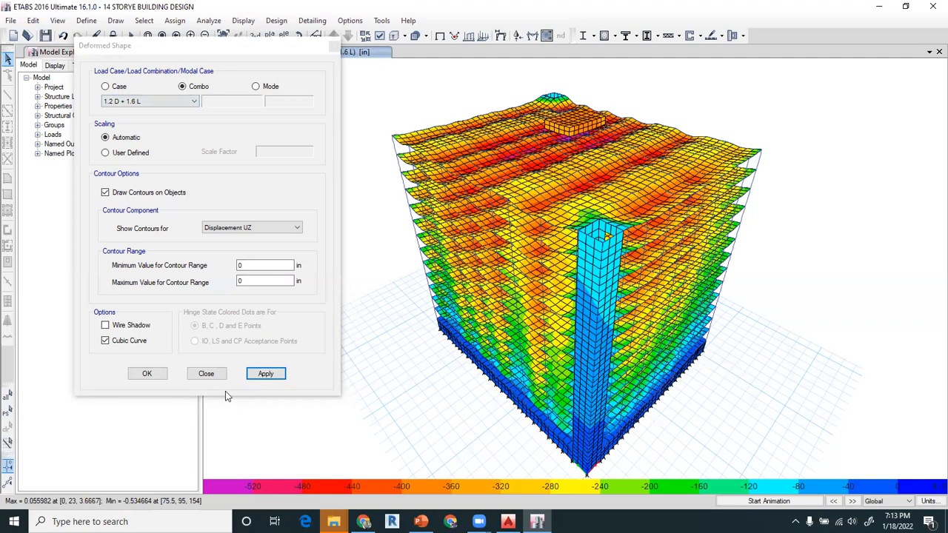
left_click(206, 374)
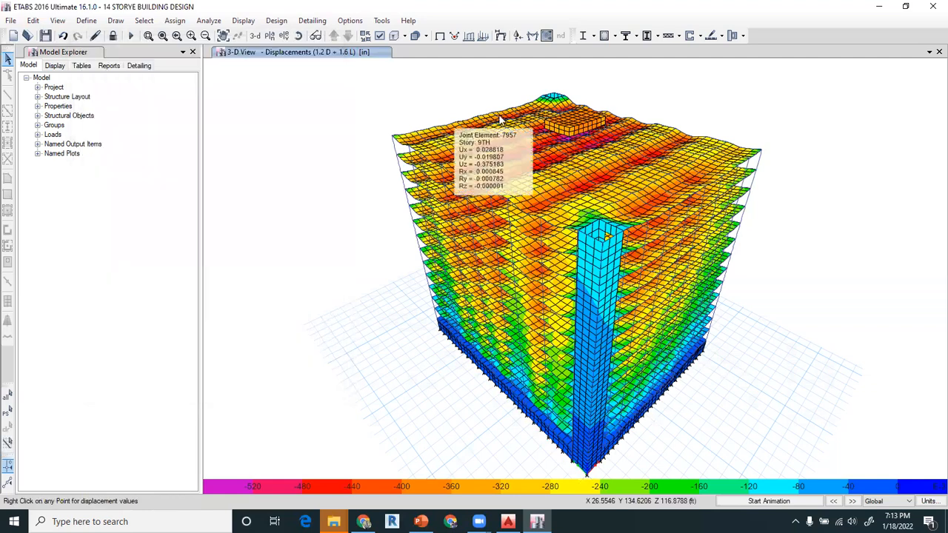
- Open the frame, pier, spandrel and link force diagram settings and switch the view to the elevation along grid A
left_click(241, 21)
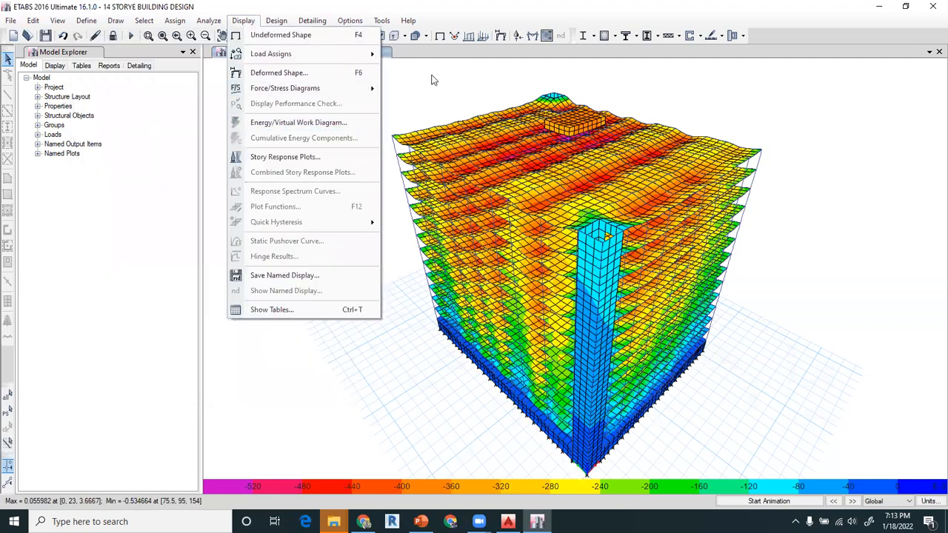
mouse_move(317, 90)
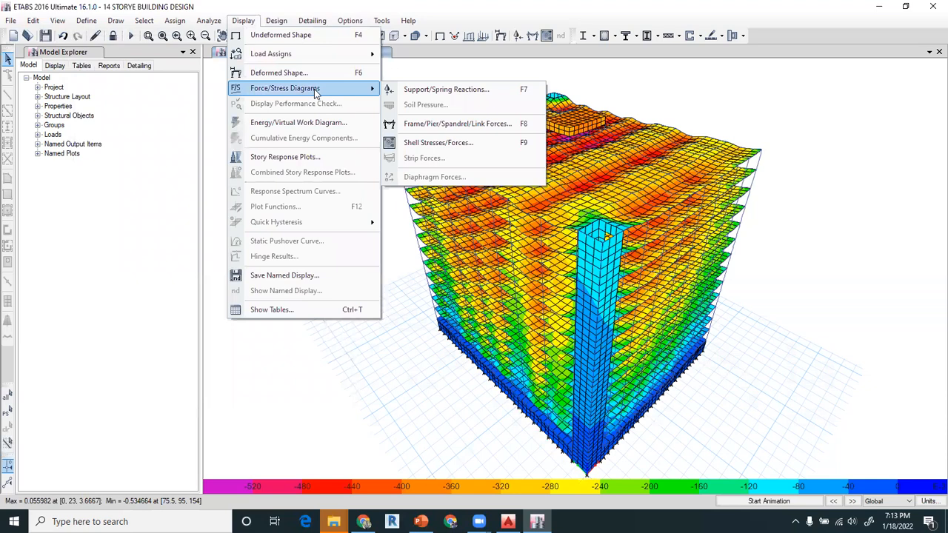
left_click(431, 124)
left_click_drag(446, 111, 196, 152)
left_click(285, 36)
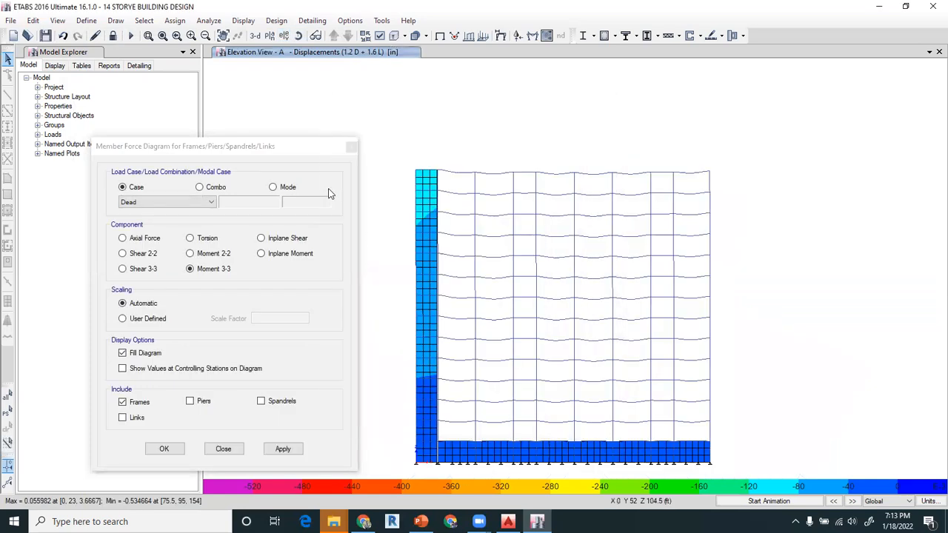
left_click_drag(284, 146, 285, 88)
left_click(191, 195)
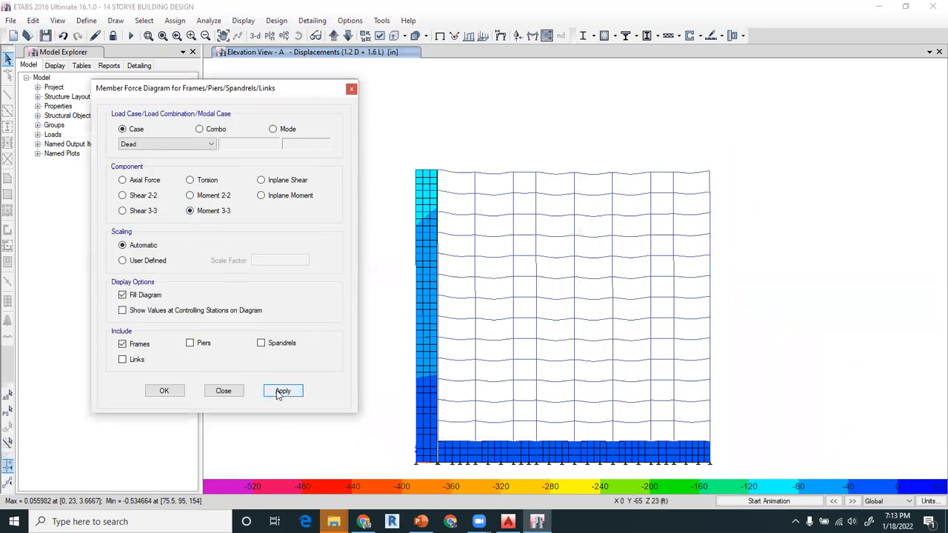
- Display the frames' Moment 3-3 diagram on elevation A for the load combination 1.2 D + 1.6 L
left_click(209, 131)
left_click(196, 145)
left_click(196, 145)
left_click(195, 146)
left_click(155, 161)
left_click(281, 393)
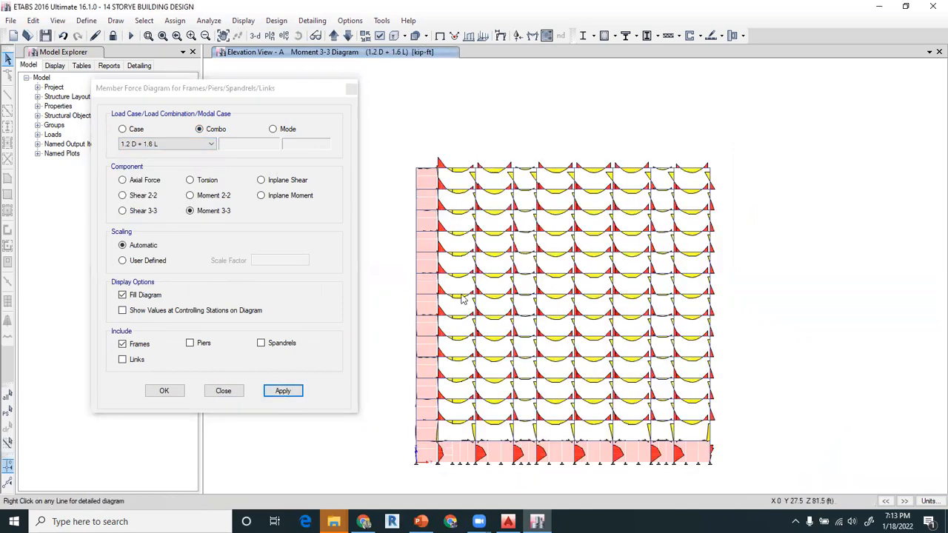
- Check moment values along the frames and open the detailed diagram of beam B3 at the 11th storey
scroll(450, 208, "up", 3)
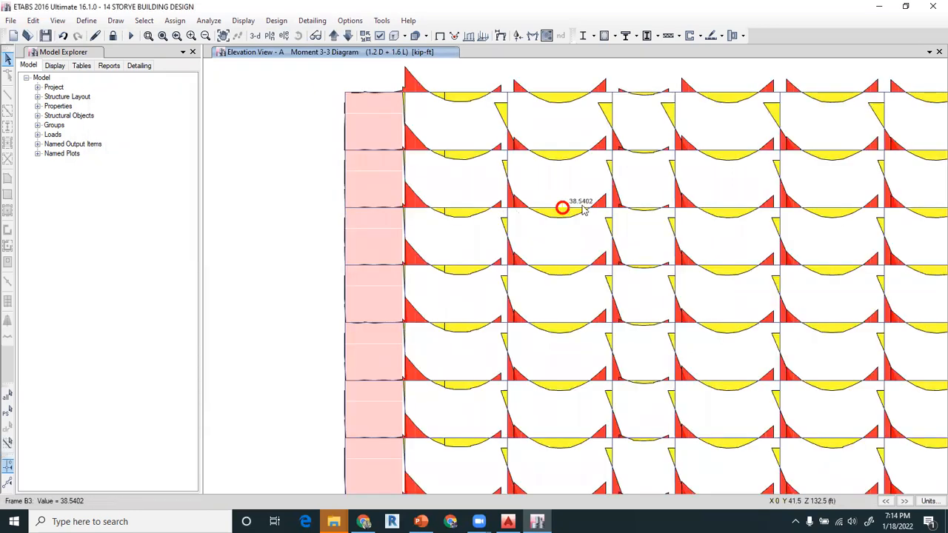
mouse_move(508, 240)
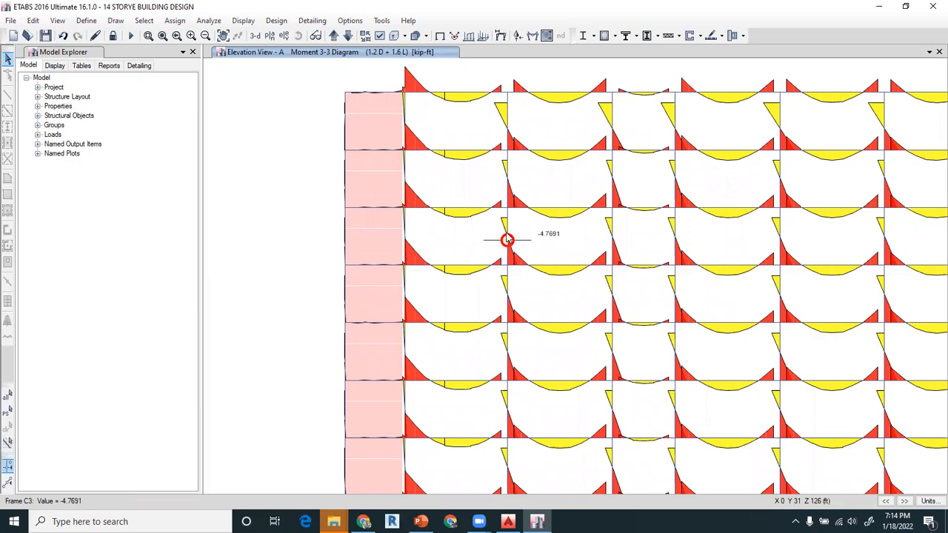
right_click(560, 207)
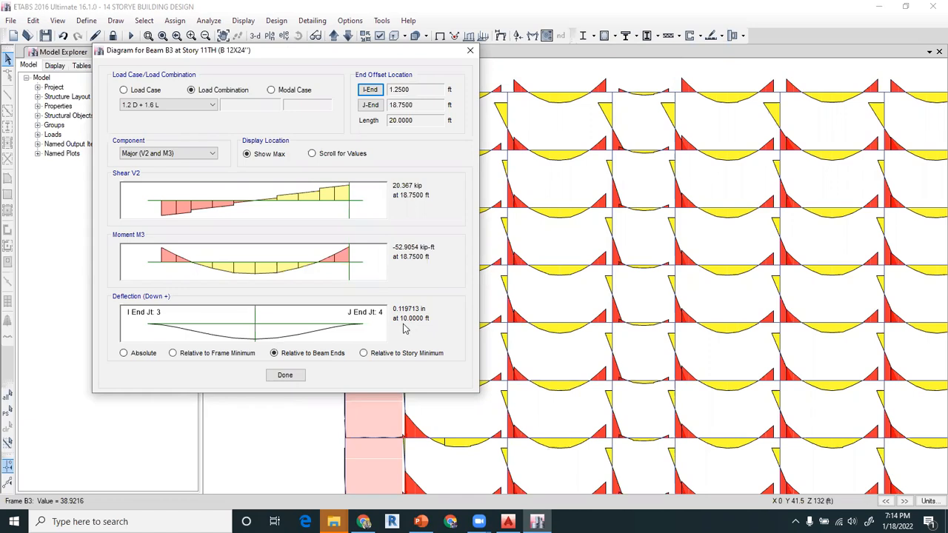
- Review beam B3's shear and moment for combinations 1.32 D + 1.1 EX + 0.6 L and 1.4 D, and close the diagram
left_click(164, 106)
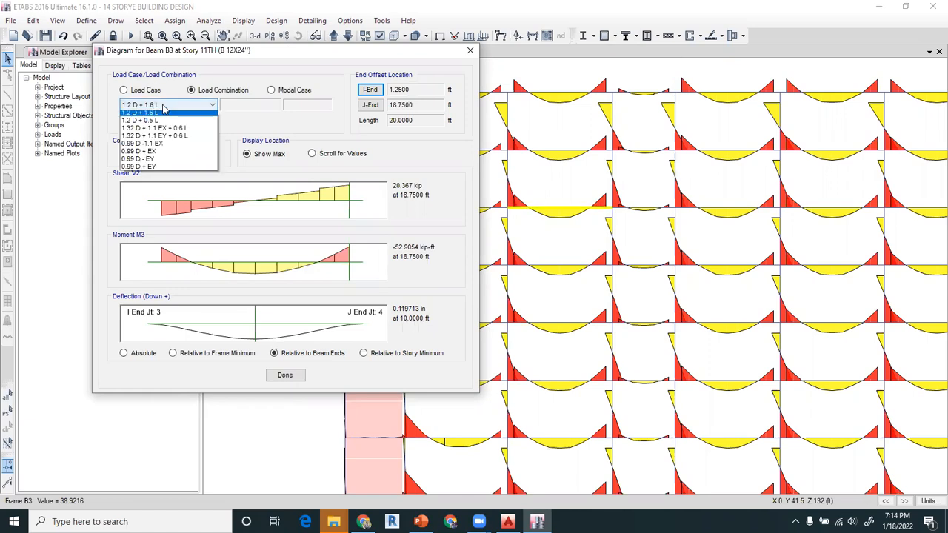
left_click(154, 128)
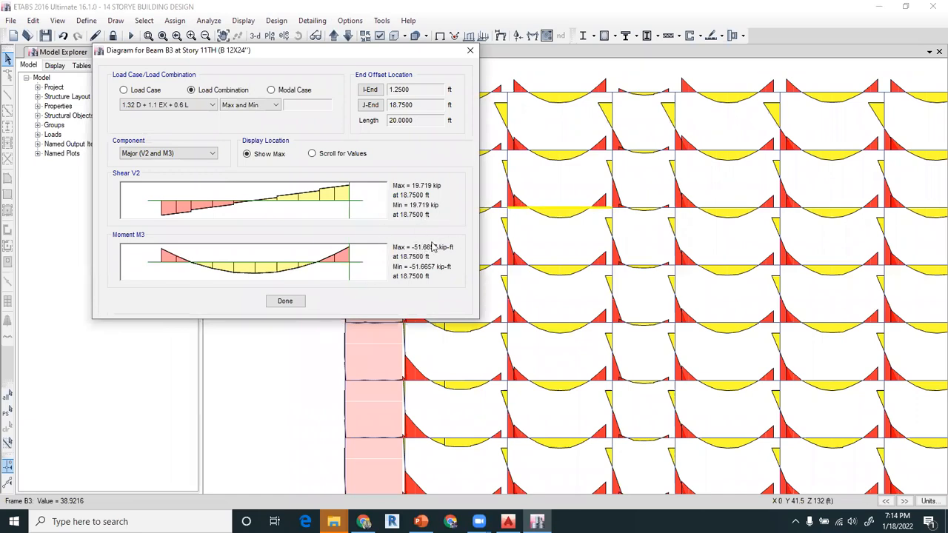
left_click(196, 106)
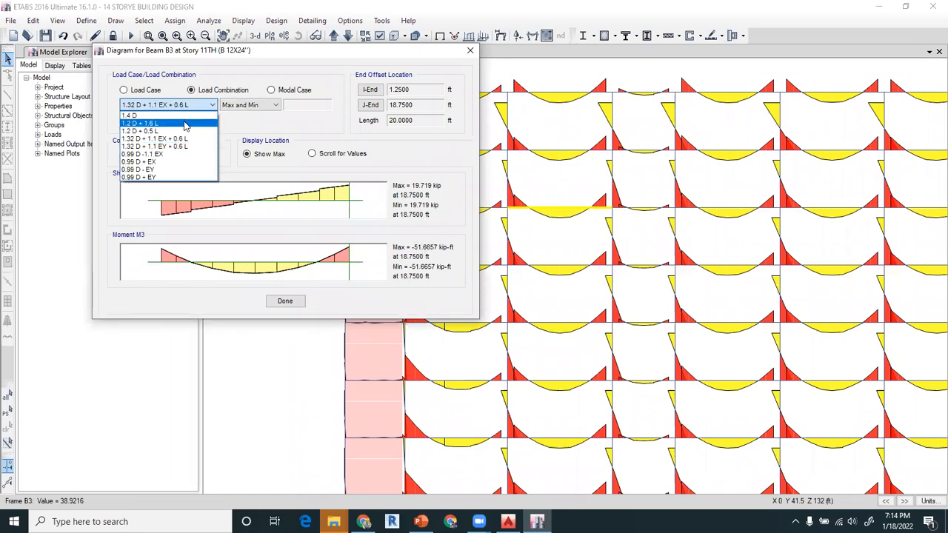
left_click(181, 116)
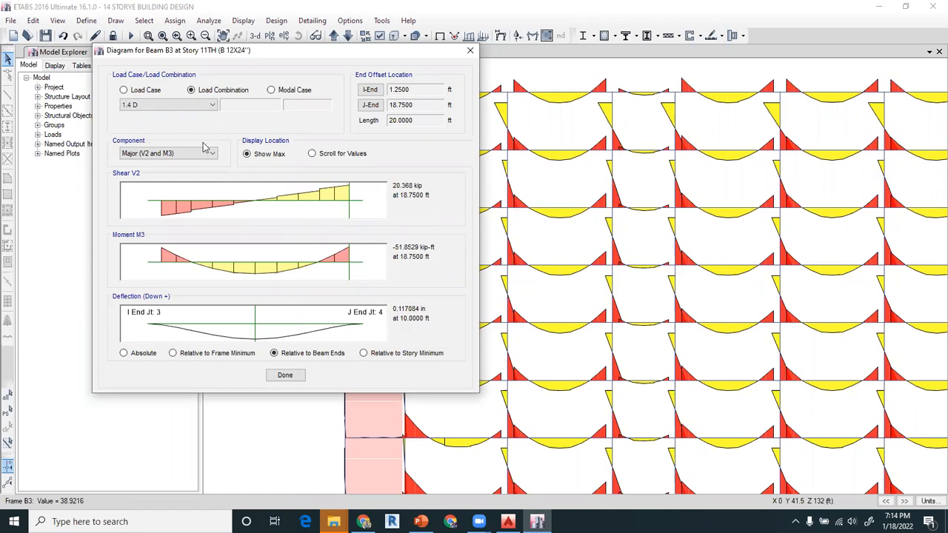
left_click(469, 50)
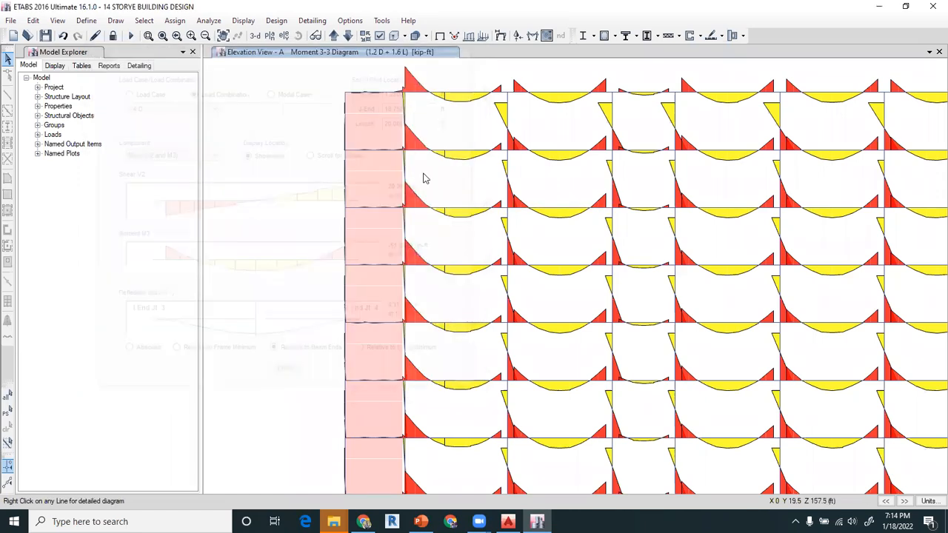
- Examine the bending moments of other beams and columns across elevation A
scroll(412, 245, "down", 3)
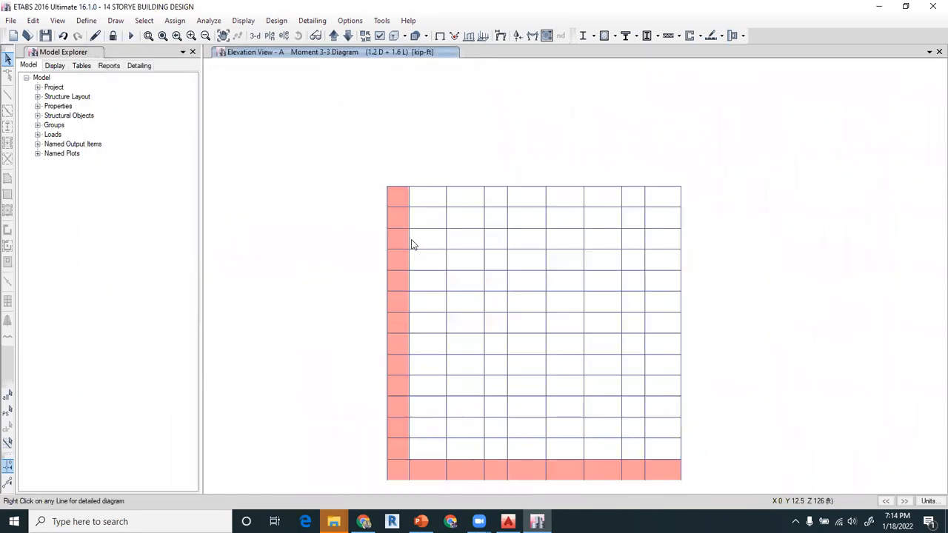
middle_click_drag(488, 321, 463, 255)
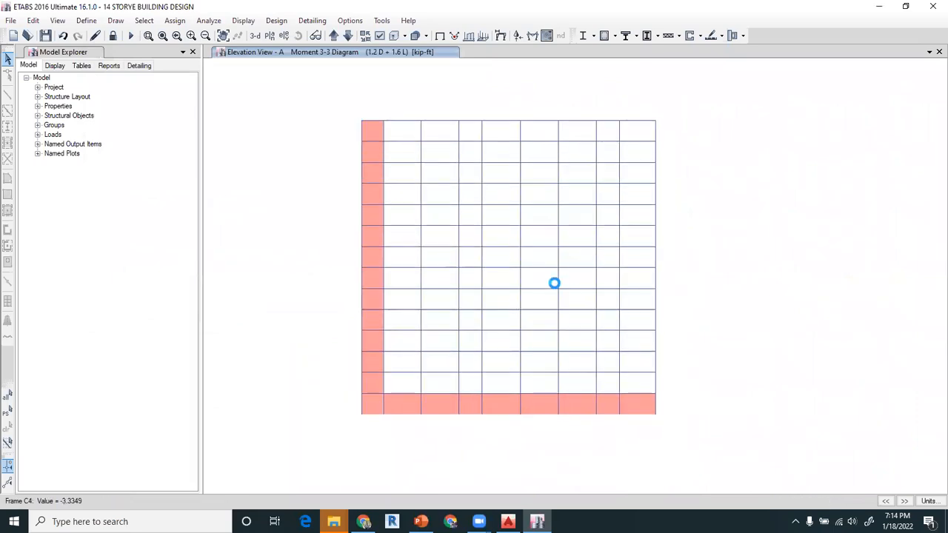
scroll(474, 117, "up", 3)
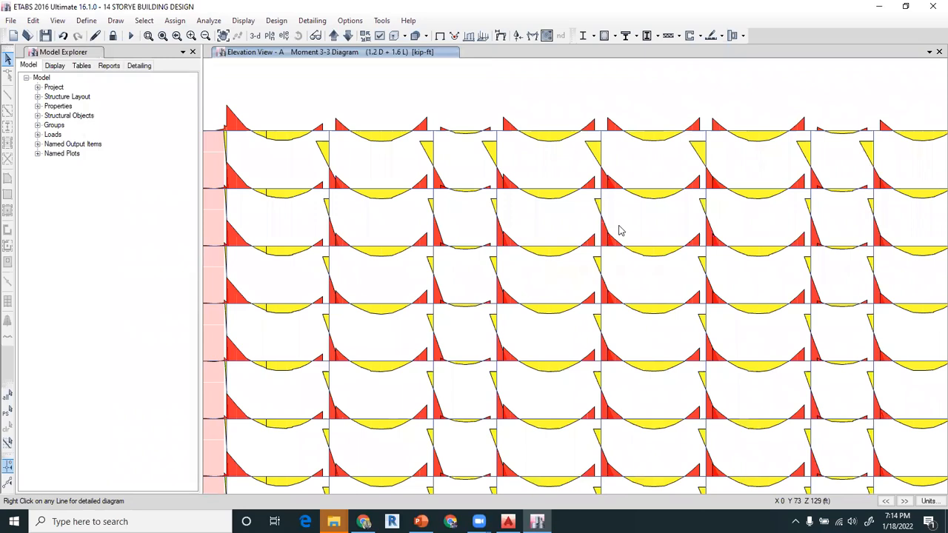
mouse_move(601, 219)
mouse_move(545, 191)
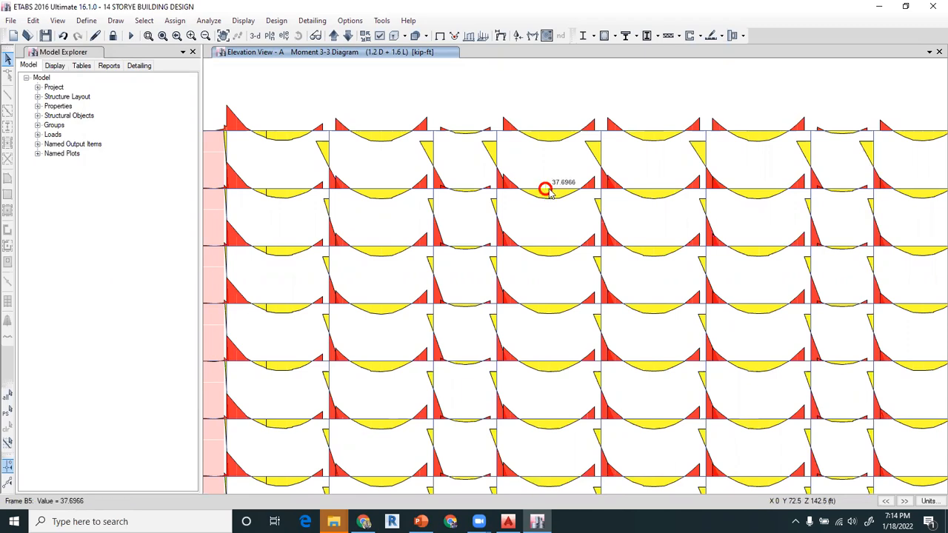
mouse_move(378, 190)
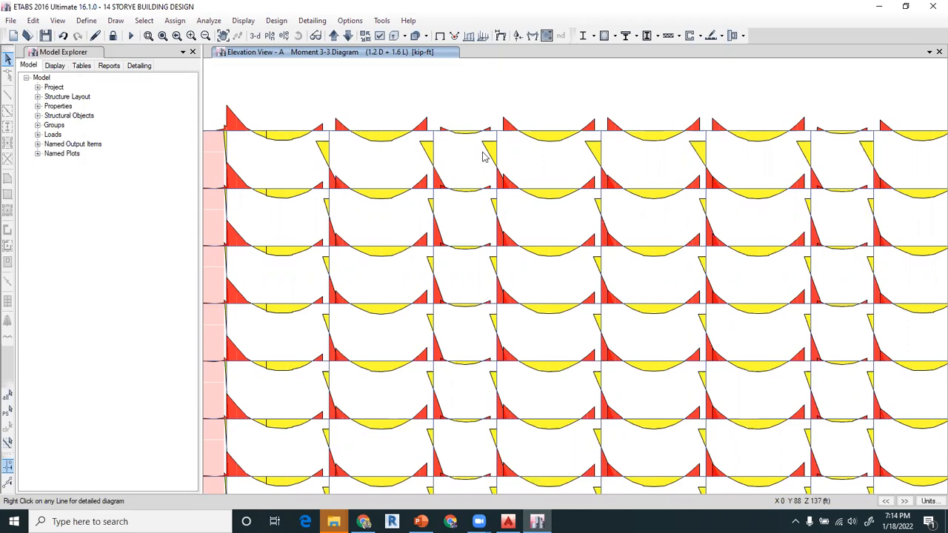
scroll(539, 184, "down", 3)
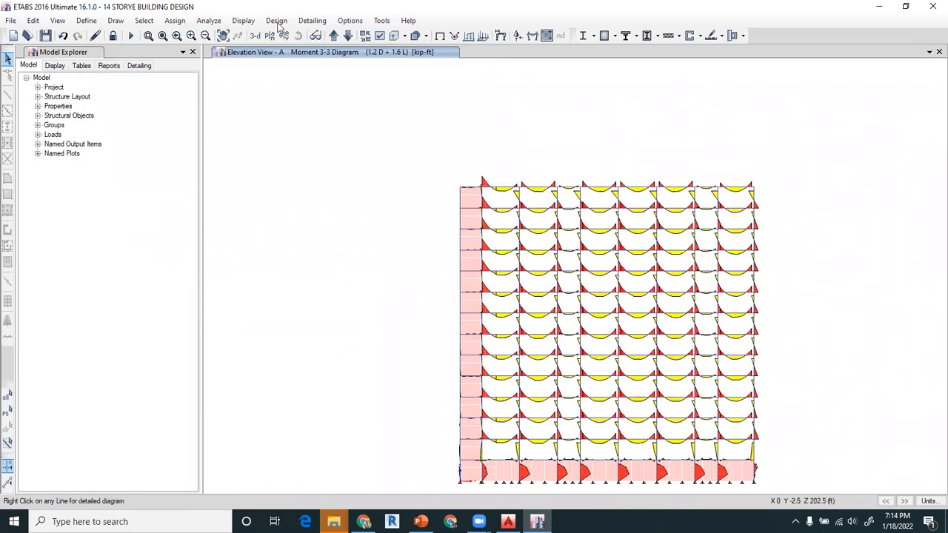
- Open the shell forces and stresses settings and choose Shell Stresses with component S22
mouse_move(285, 88)
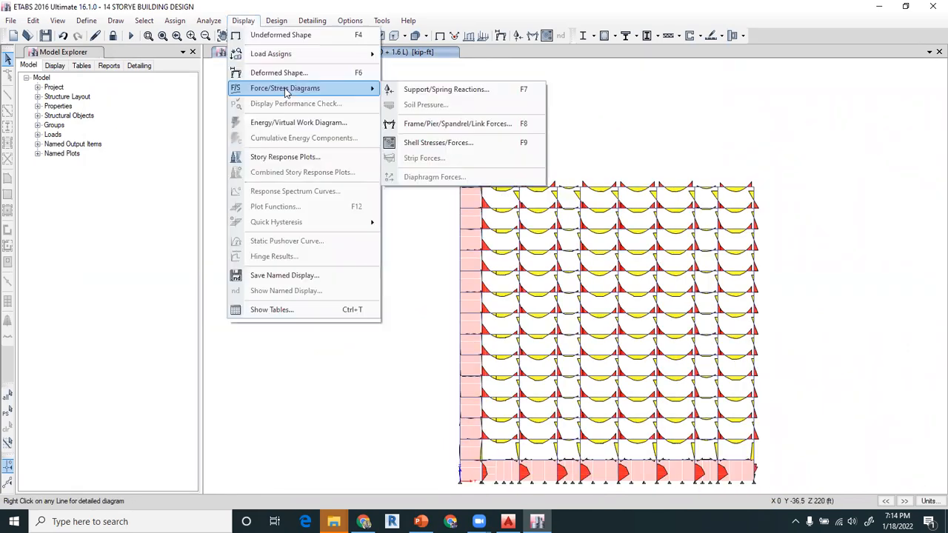
left_click(438, 142)
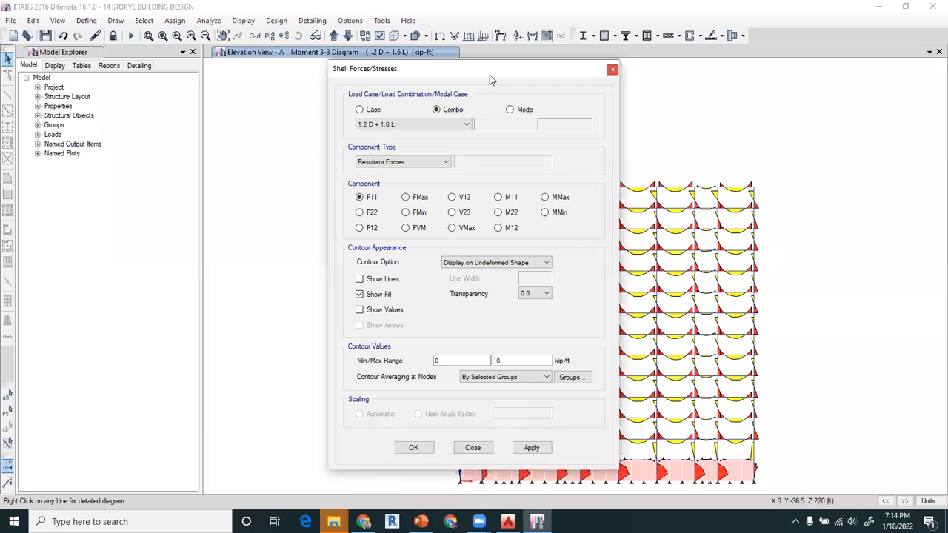
left_click_drag(489, 75, 267, 52)
left_click(189, 157)
left_click(147, 190)
left_click_drag(291, 46, 264, 62)
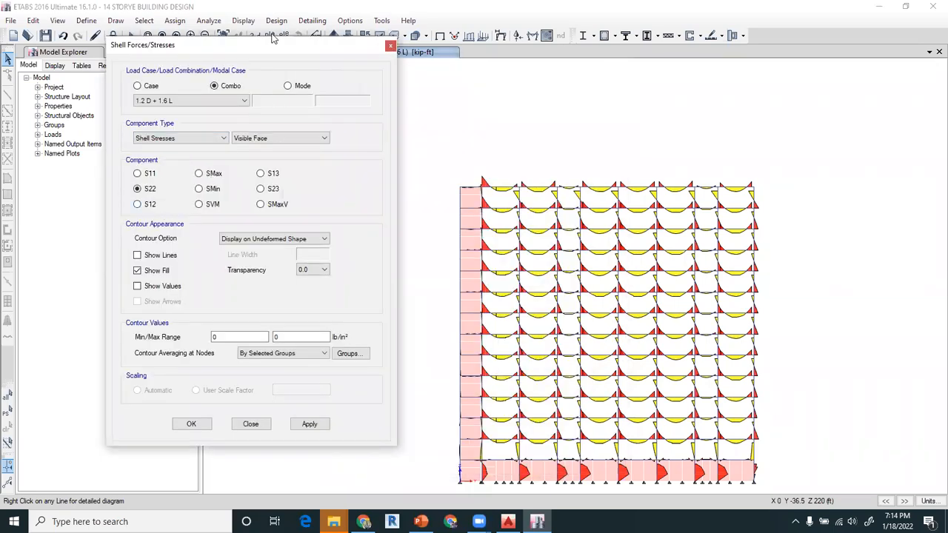
- Switch to the 7TH storey plan and display its S22 stress contours for 1.2 D + 1.6 L
left_click(271, 35)
left_click(404, 284)
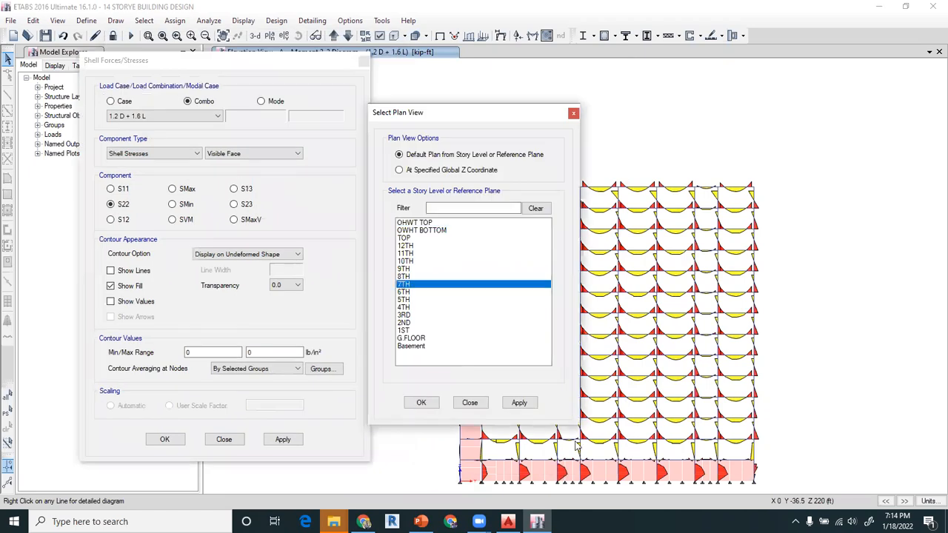
left_click(281, 440)
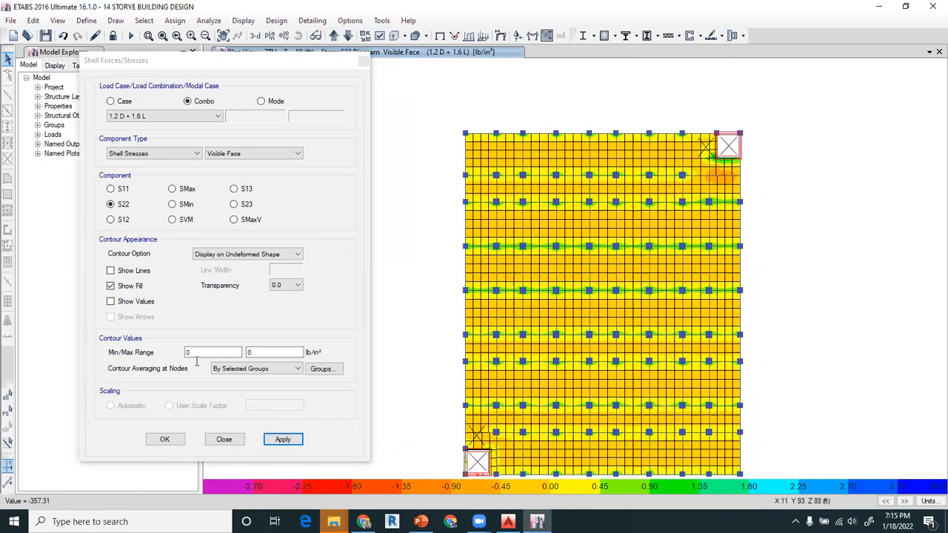
- Compare the S11, S22 and S12 shell stress contours on the 7TH storey plan
left_click(111, 219)
left_click(111, 190)
left_click(274, 441)
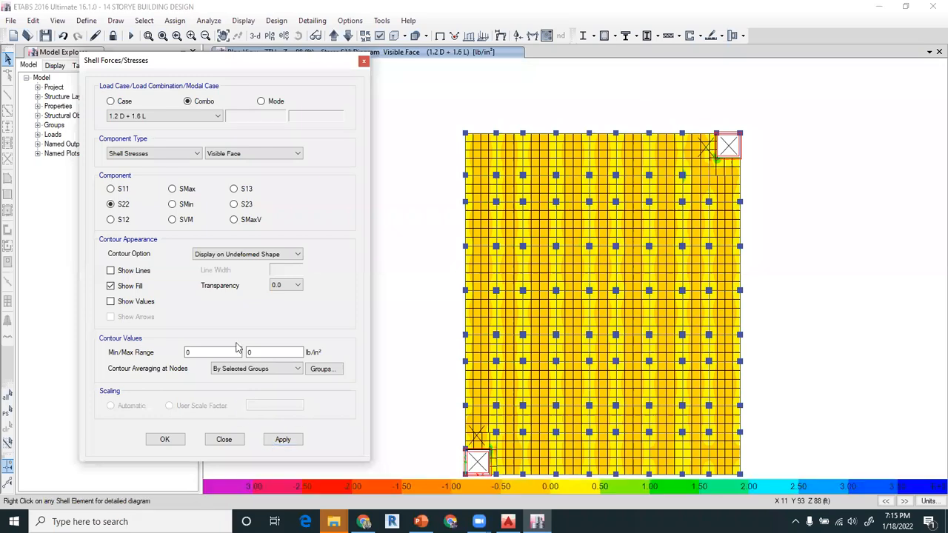
left_click(282, 439)
left_click(120, 222)
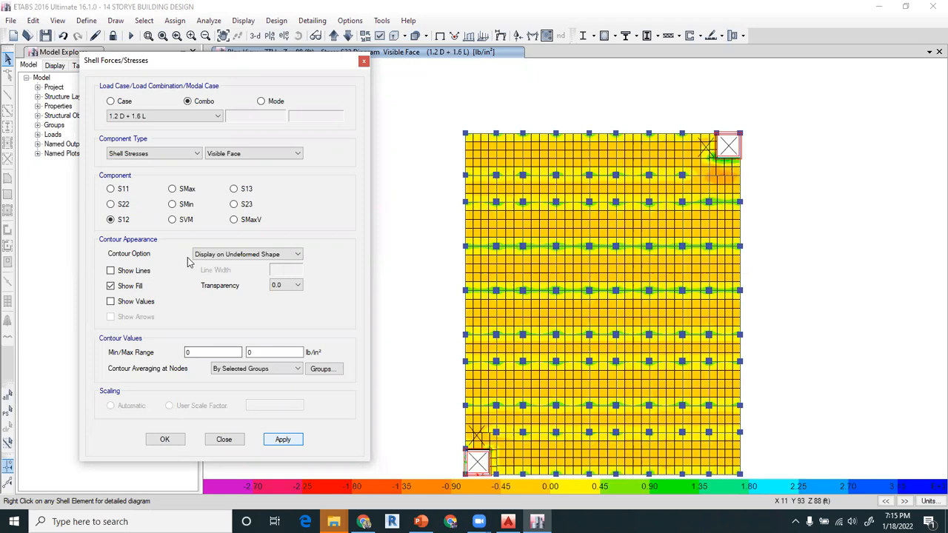
- View the slab's SMax and SMin stress contours, leave the SVM contours displayed, and close the shell stress settings
left_click(172, 189)
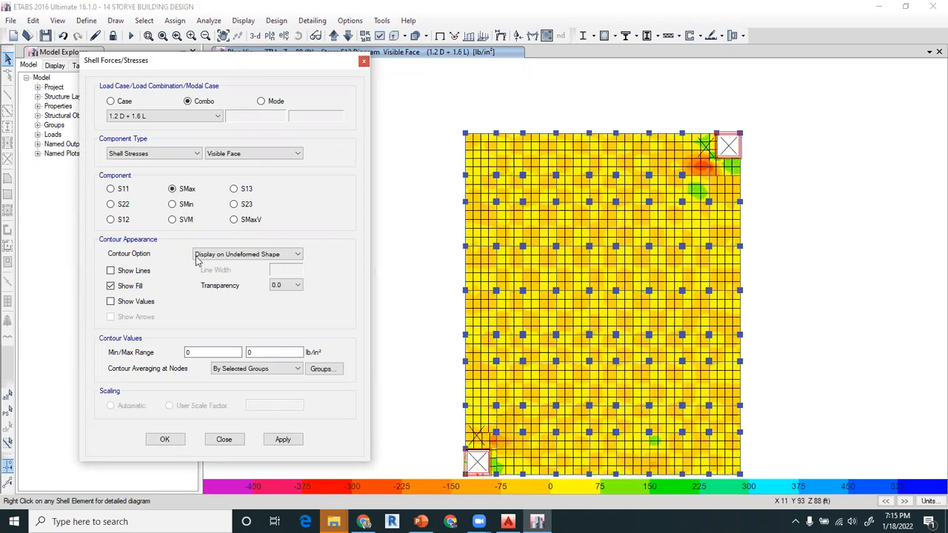
left_click(181, 210)
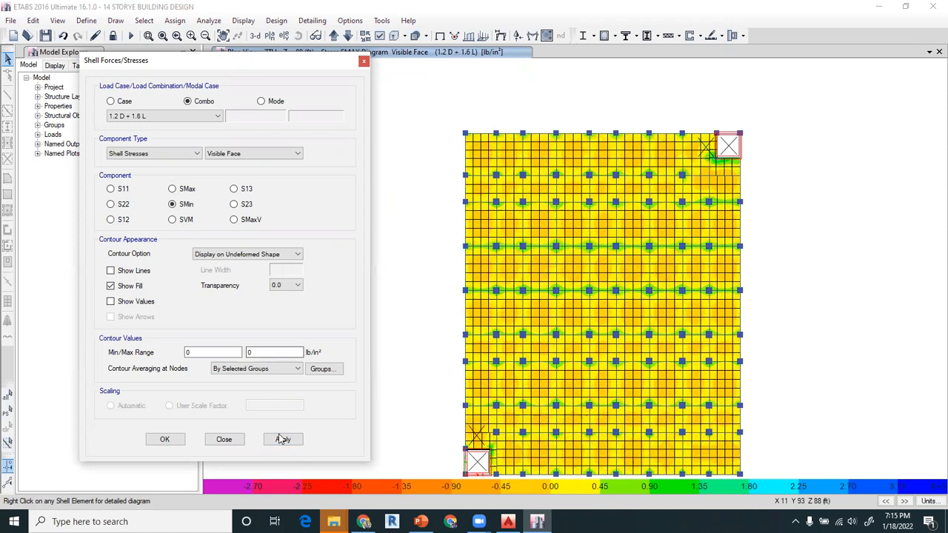
left_click(173, 220)
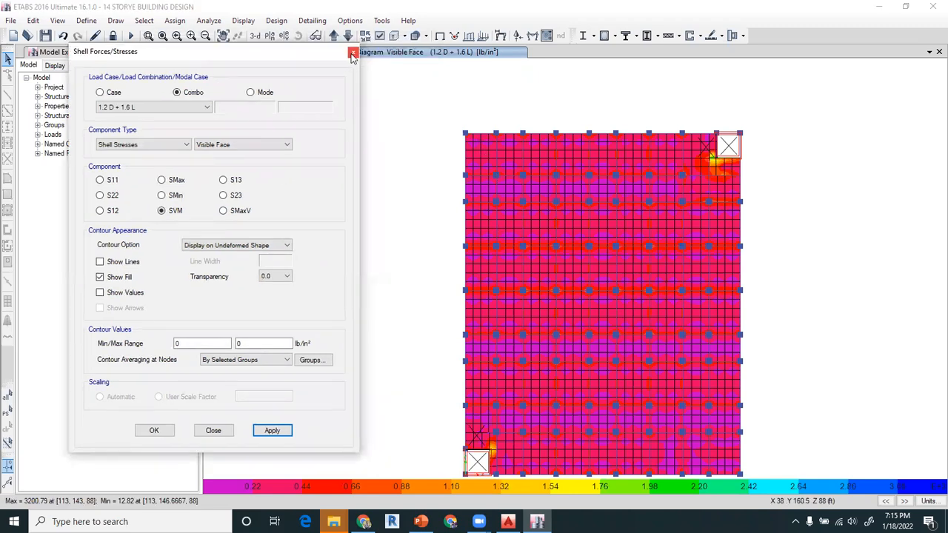
left_click(353, 54)
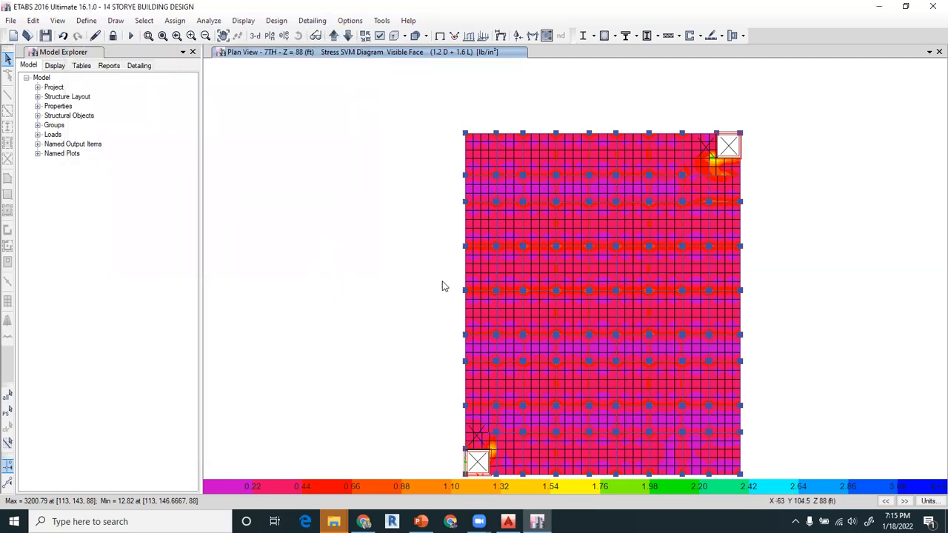
middle_click_drag(550, 303, 539, 250)
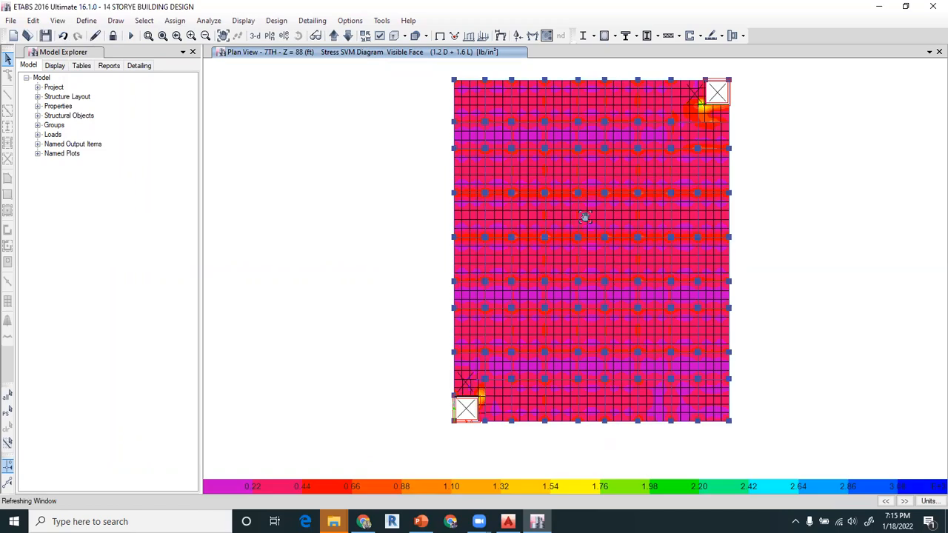
middle_click_drag(584, 217, 585, 229)
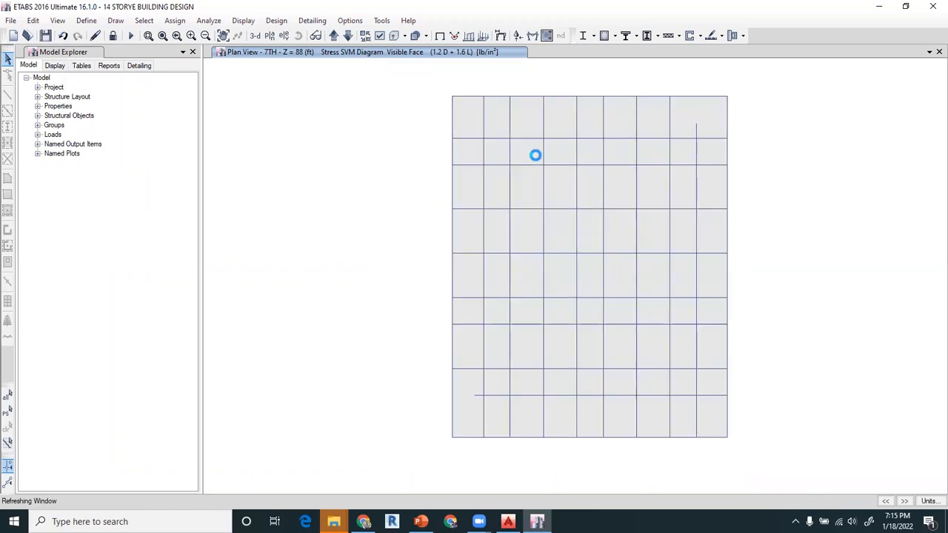